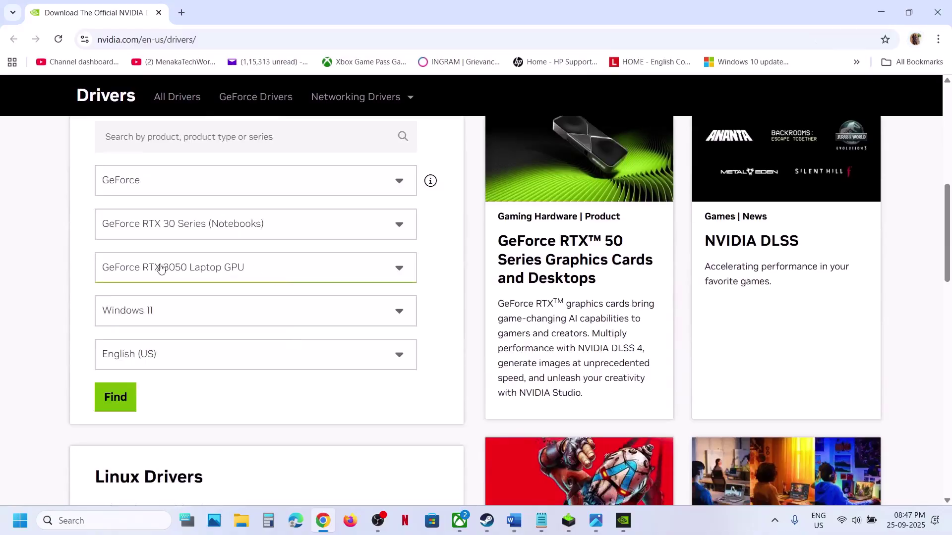
# Step: Find the drivers for the GeForce RTX 3050 Laptop GPU on Windows 11 and download GeForce Game Ready Driver 581.29
pyautogui.click(116, 398)
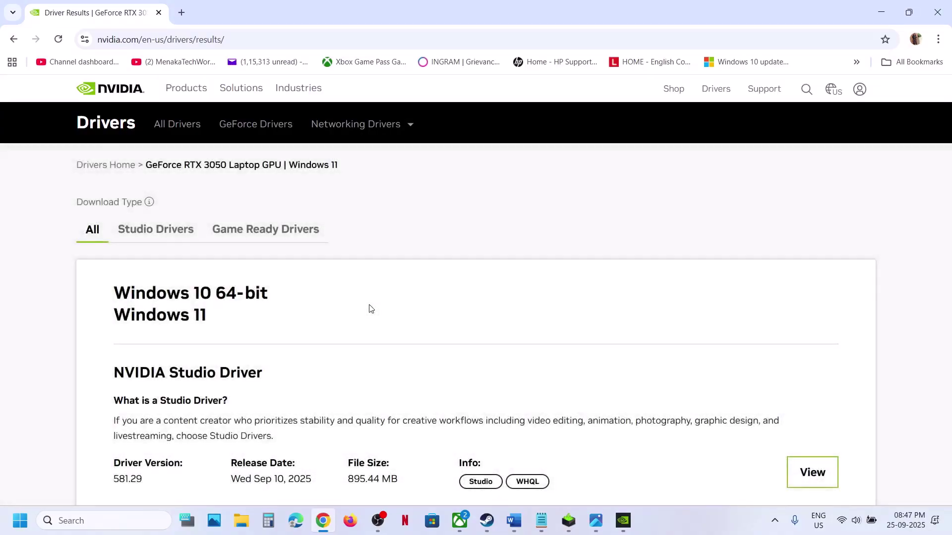
pyautogui.scroll(-5, 369, 309)
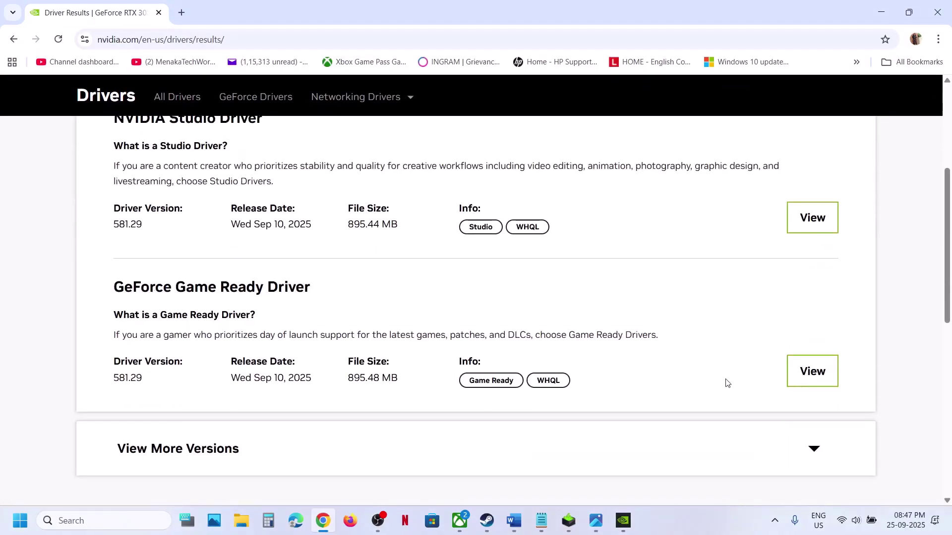
pyautogui.click(809, 374)
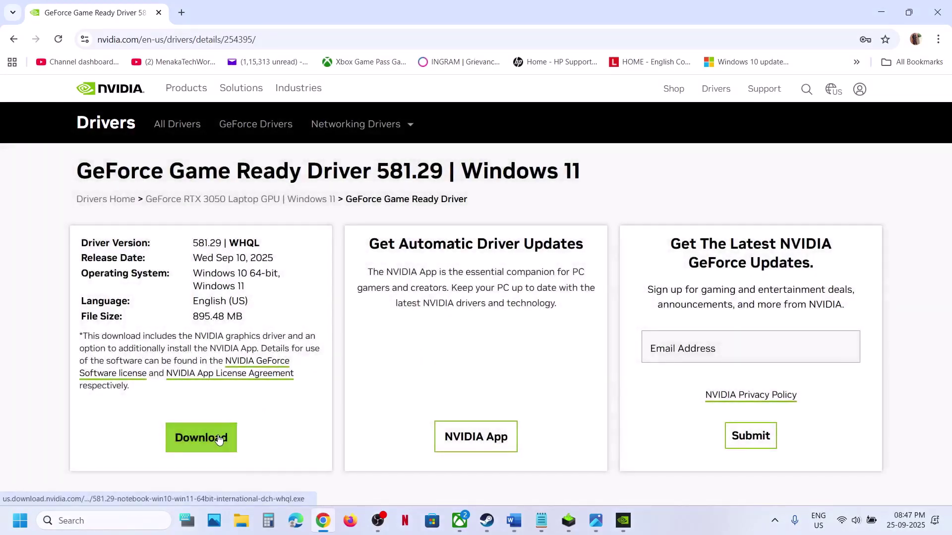
pyautogui.click(219, 440)
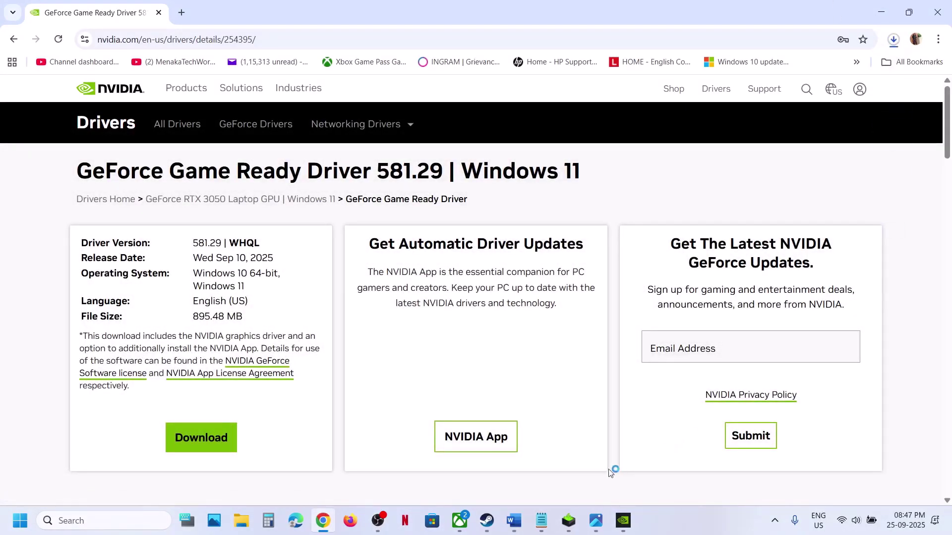
# Step: In the NVIDIA Installer, accept the license agreement and proceed to the custom installation options with a clean installation selected
pyautogui.click(569, 527)
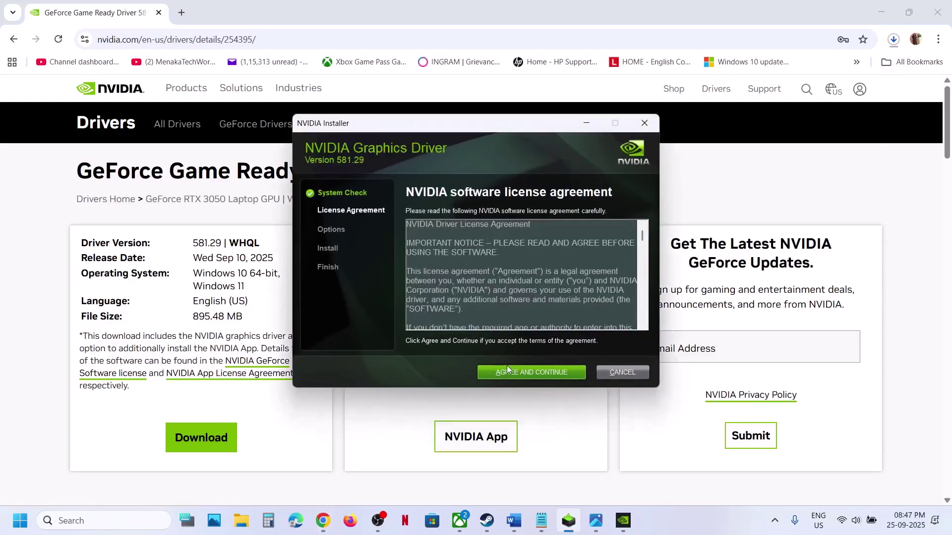
pyautogui.click(508, 373)
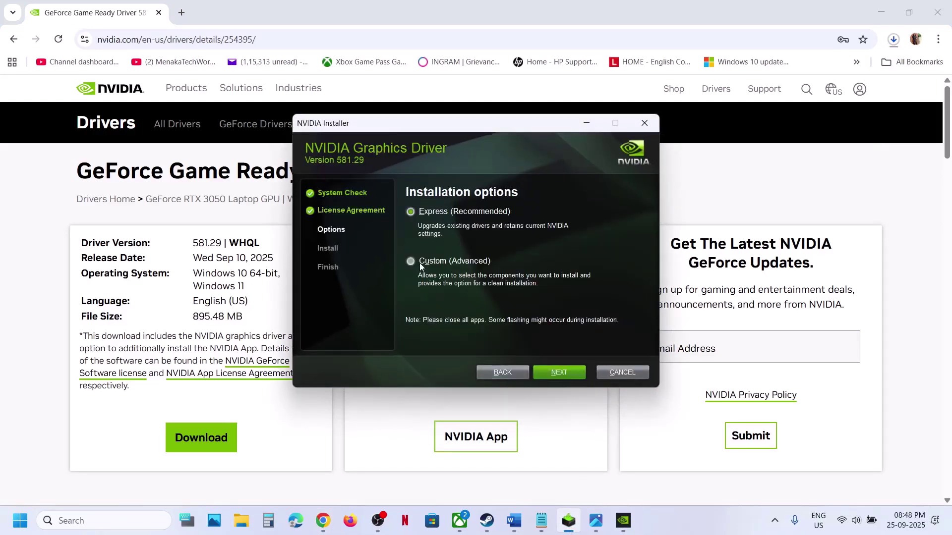
pyautogui.click(548, 372)
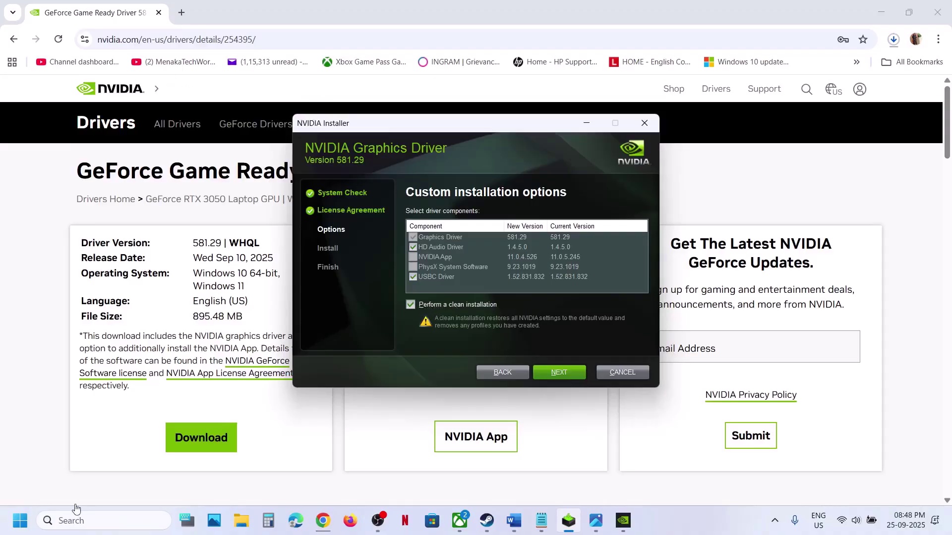
# Step: Display the computer's power options, and switch to the Word notes to read Step 2 about launch options
pyautogui.click(22, 529)
pyautogui.click(360, 478)
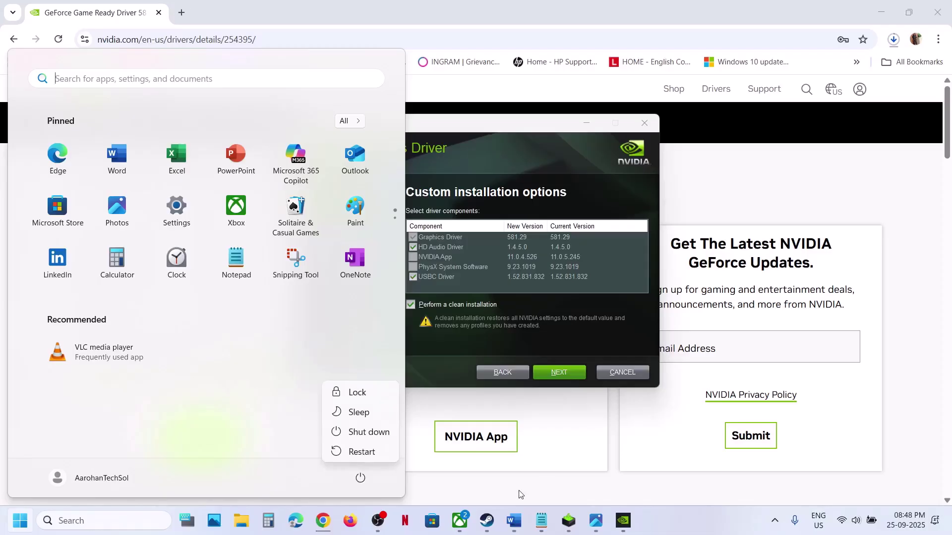
pyautogui.click(514, 520)
pyautogui.scroll(-1, 347, 298)
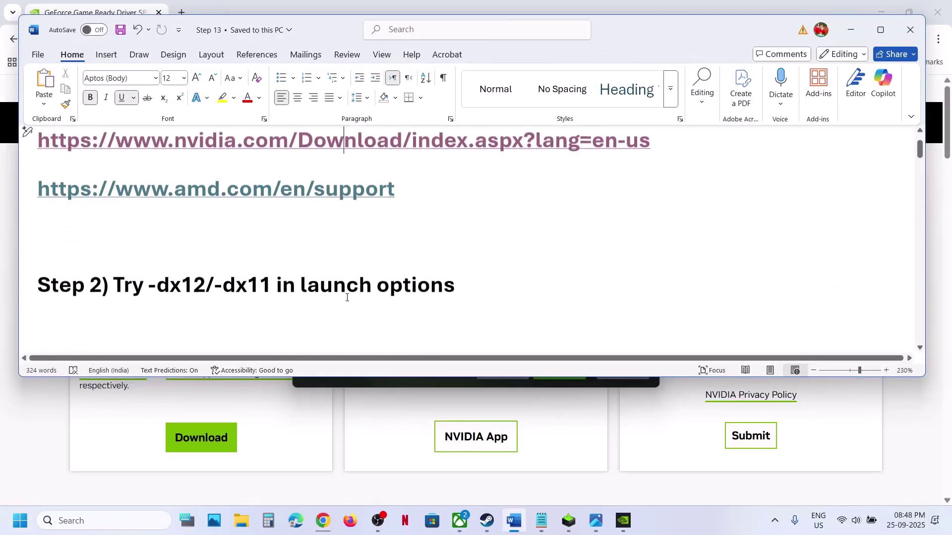
# Step: Switch to Steam and set the launch options in SILENT HILL f's properties to -dx11
pyautogui.click(488, 521)
pyautogui.rightClick(79, 385)
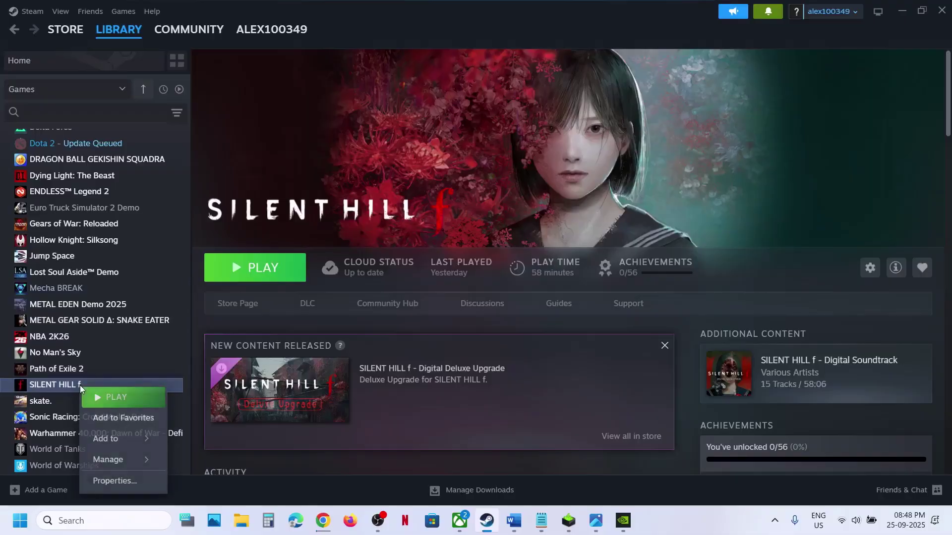
pyautogui.click(111, 480)
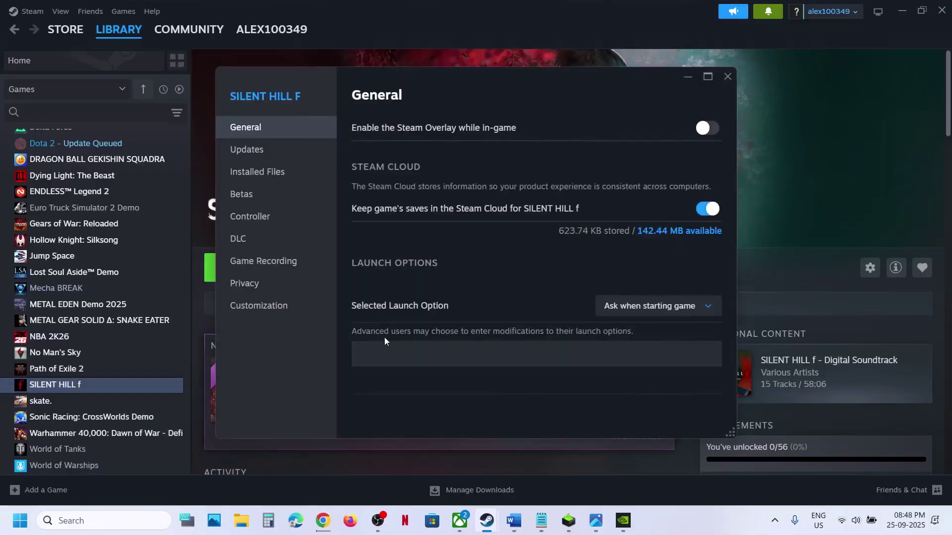
pyautogui.click(382, 356)
pyautogui.click(411, 356)
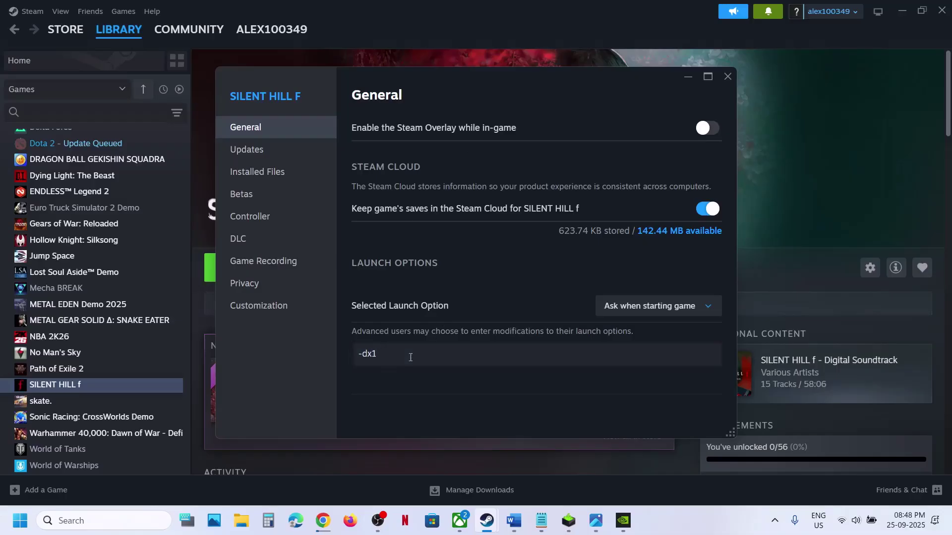
pyautogui.click(406, 398)
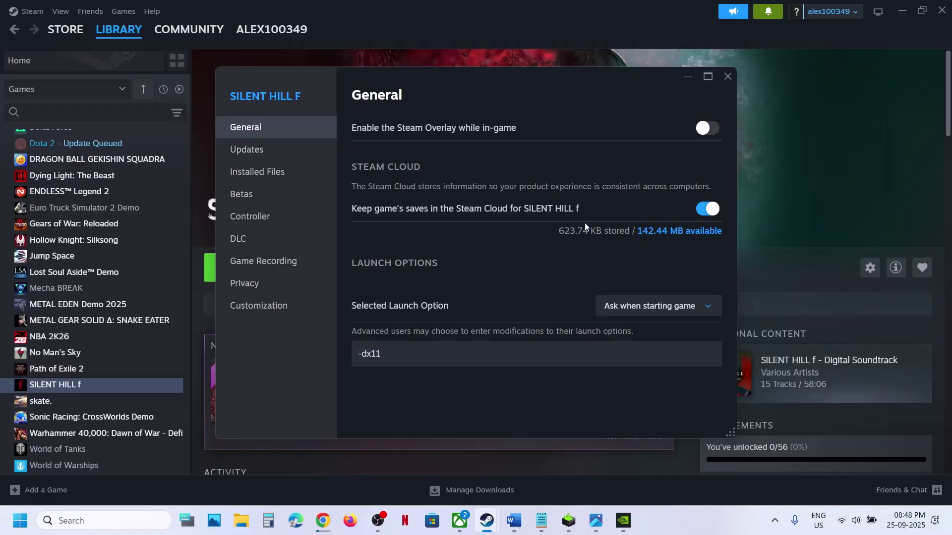
# Step: Clear SILENT HILL f's launch options and close its properties
pyautogui.moveTo(412, 353); pyautogui.dragTo(333, 361)
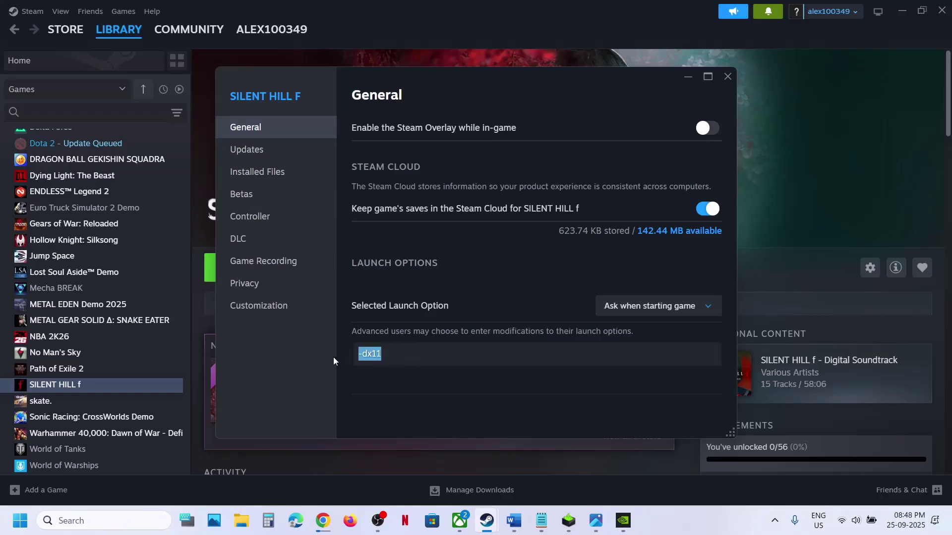
pyautogui.press('BackSpace')
pyautogui.click(423, 416)
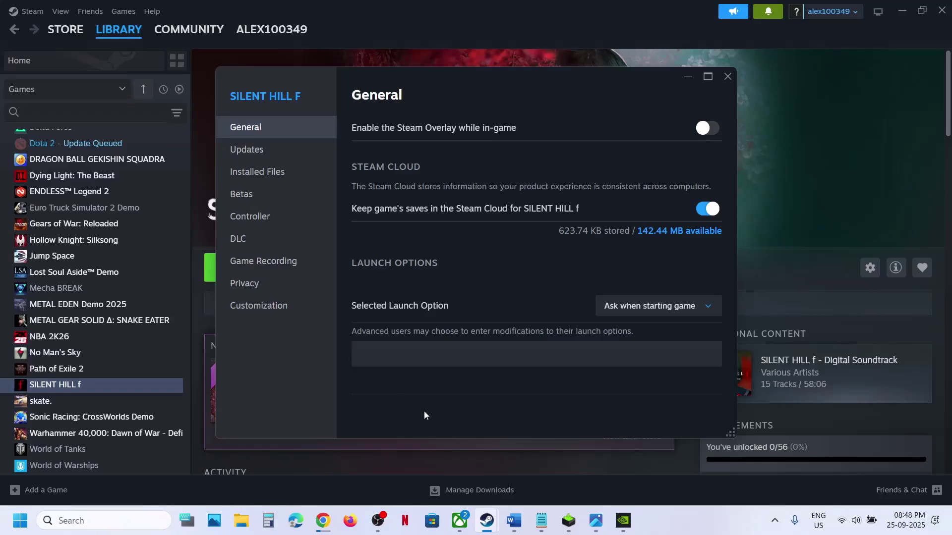
pyautogui.click(731, 72)
# Step: Switch to the Word notes and read Step 3 about the config folder, highlighting the instruction and its lost-settings note
pyautogui.click(516, 522)
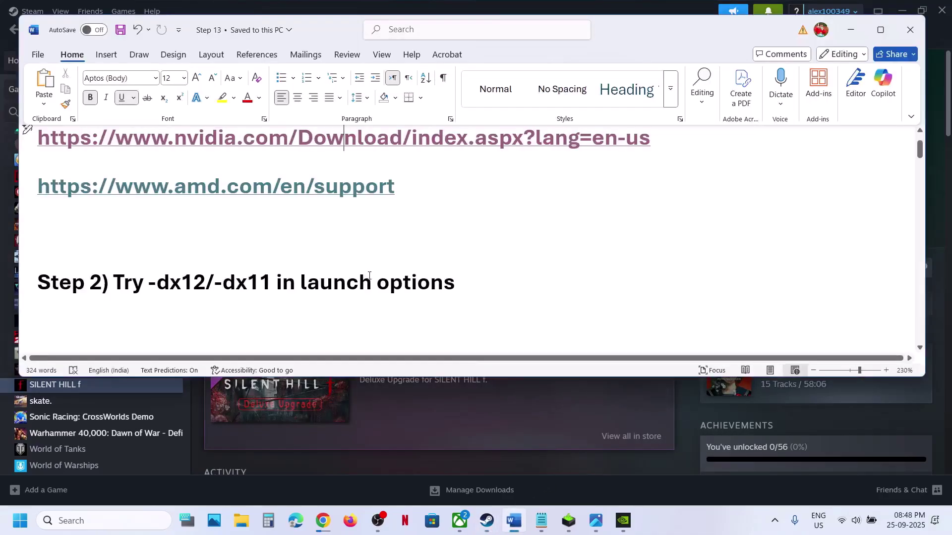
pyautogui.scroll(-3, 368, 272)
pyautogui.scroll(1, 317, 270)
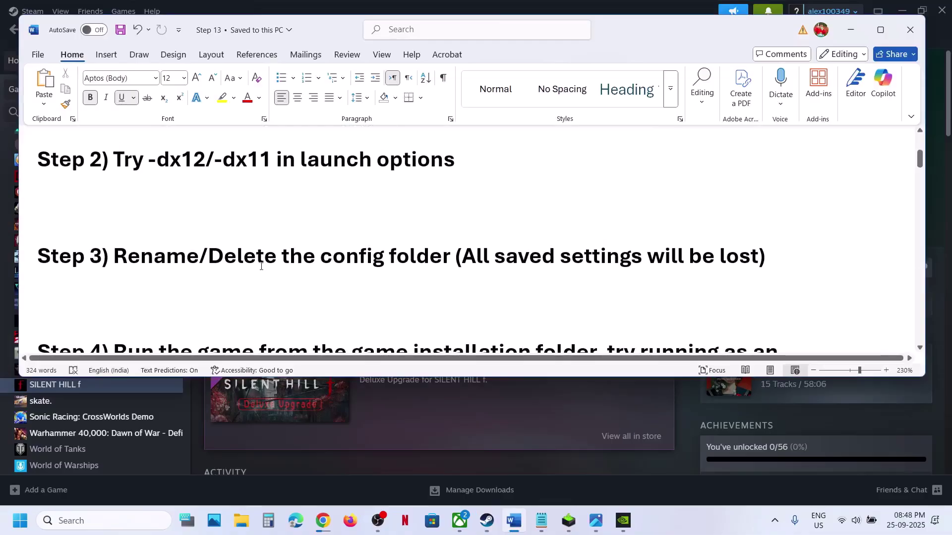
pyautogui.moveTo(404, 261); pyautogui.dragTo(417, 260)
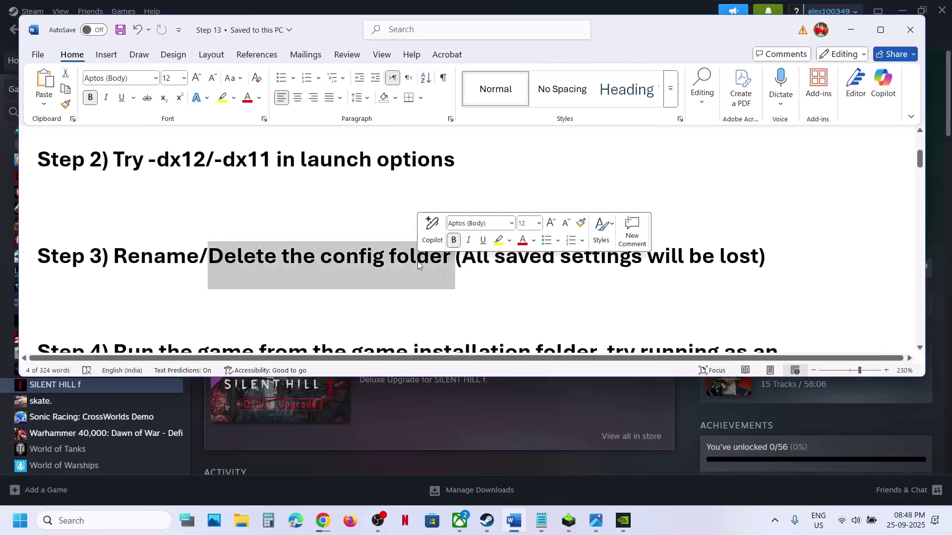
pyautogui.click(470, 266)
pyautogui.moveTo(469, 258); pyautogui.dragTo(747, 272)
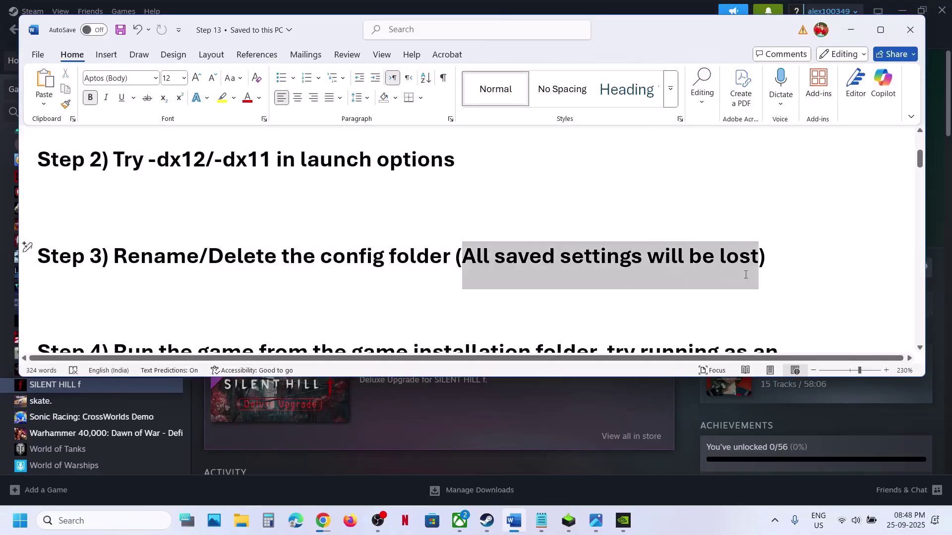
# Step: Switch to File Explorer and open the current user's profile folder under C:\Users
pyautogui.click(242, 521)
pyautogui.click(74, 296)
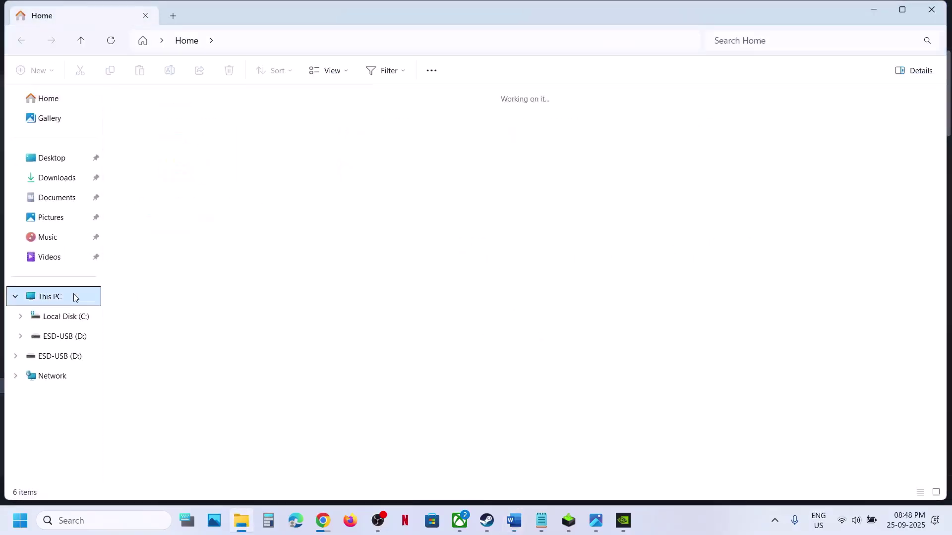
pyautogui.doubleClick(180, 128)
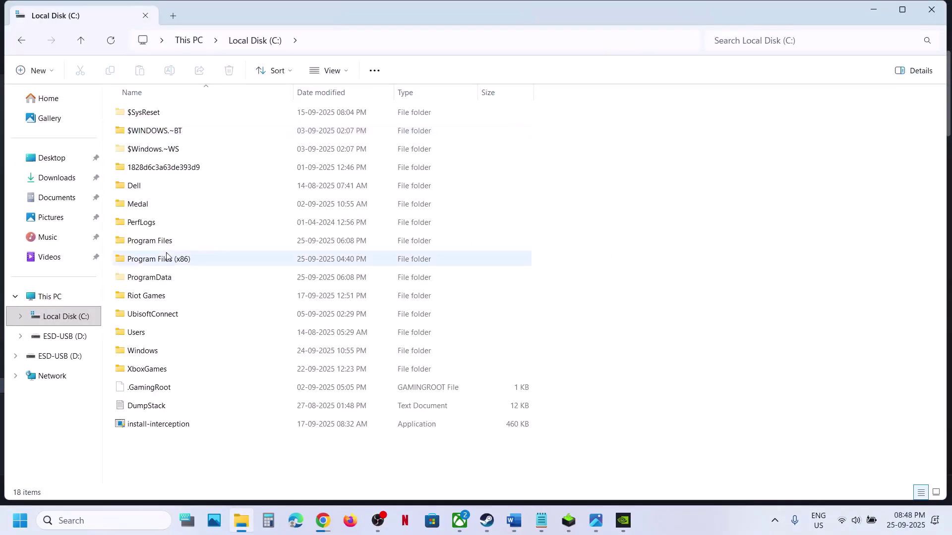
pyautogui.click(141, 336)
pyautogui.doubleClick(141, 336)
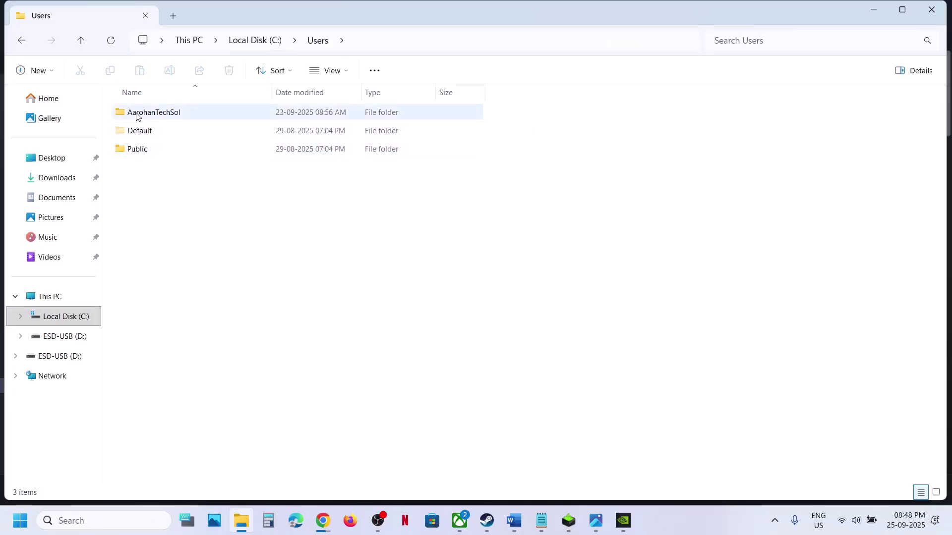
pyautogui.doubleClick(163, 112)
# Step: Check that hidden items are set to be shown, and open the Local folder inside AppData
pyautogui.click(139, 172)
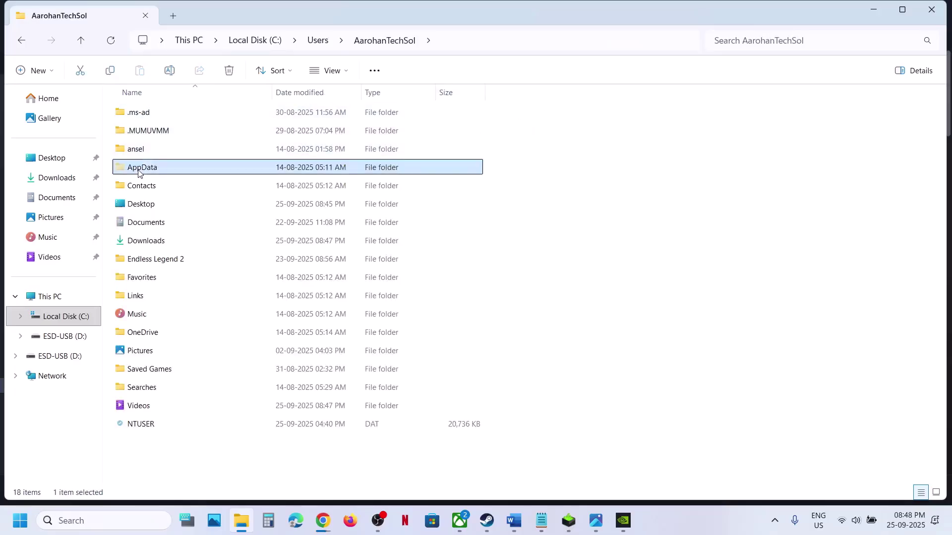
pyautogui.click(350, 73)
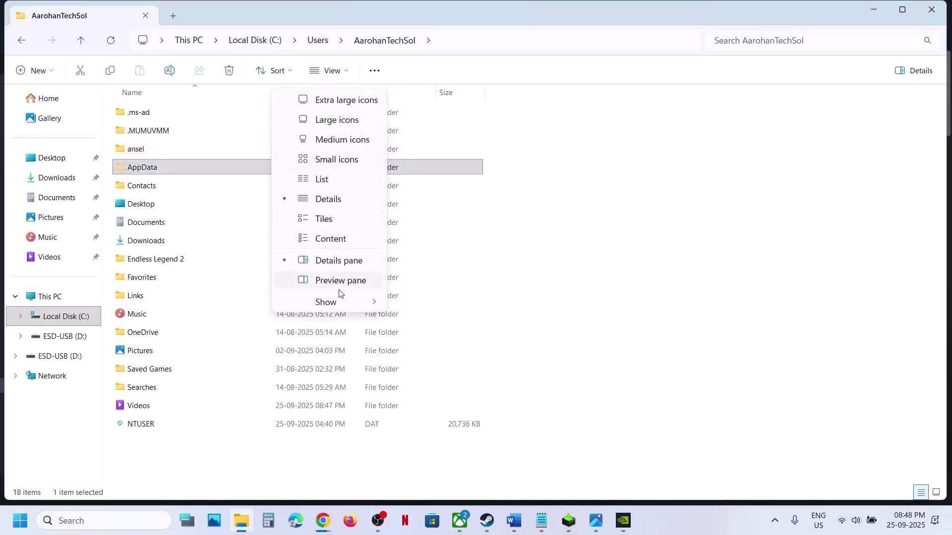
pyautogui.moveTo(326, 302)
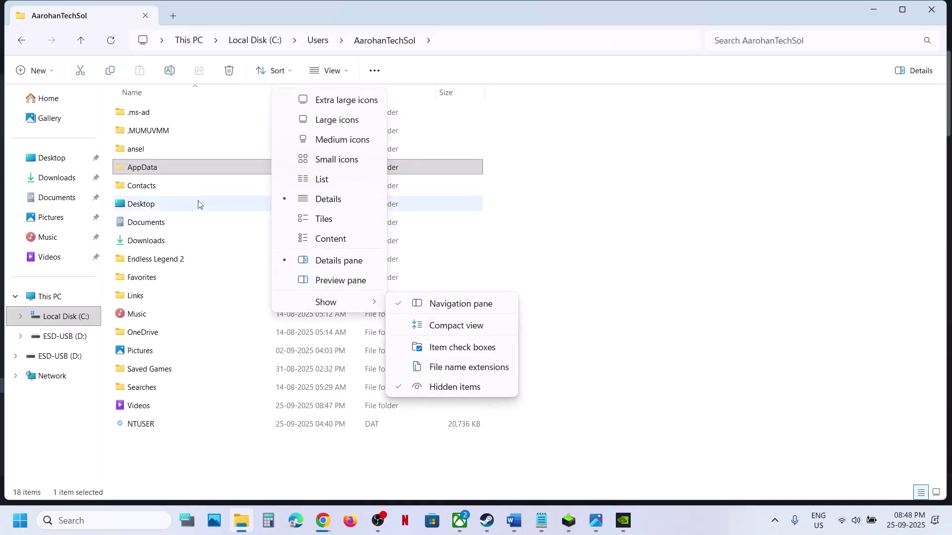
pyautogui.doubleClick(181, 174)
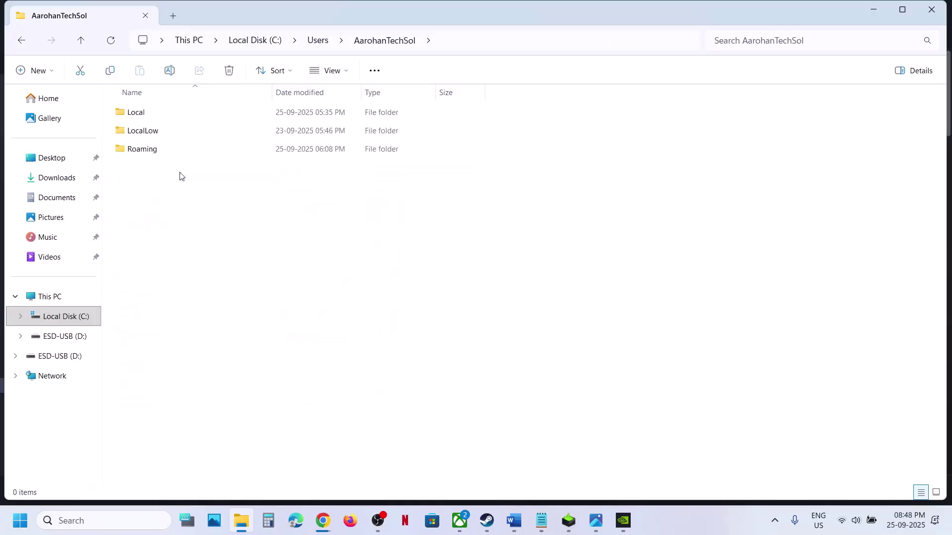
pyautogui.doubleClick(150, 118)
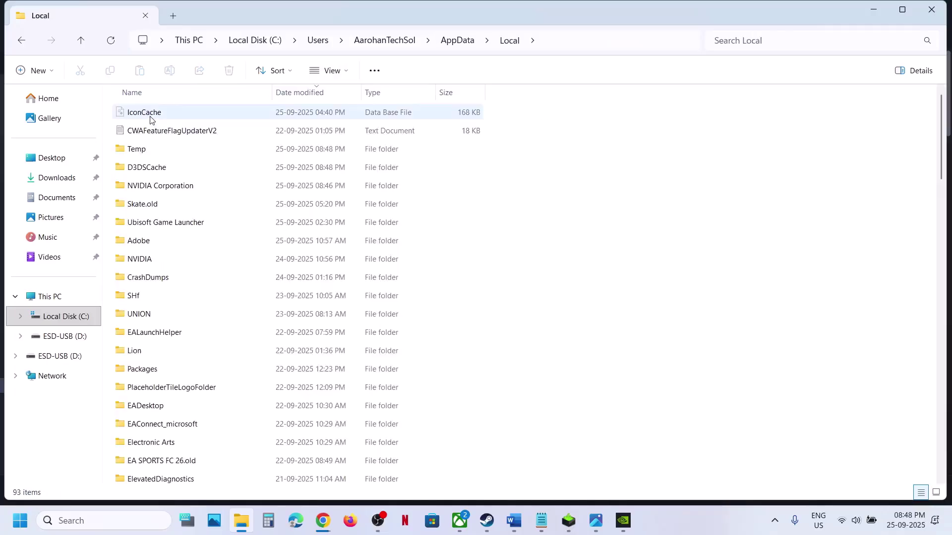
pyautogui.click(135, 298)
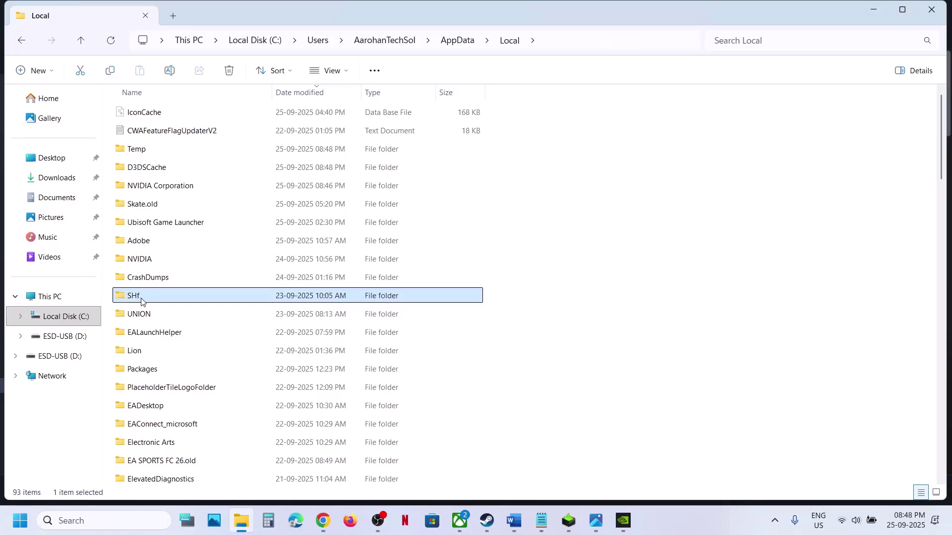
pyautogui.rightClick(152, 300)
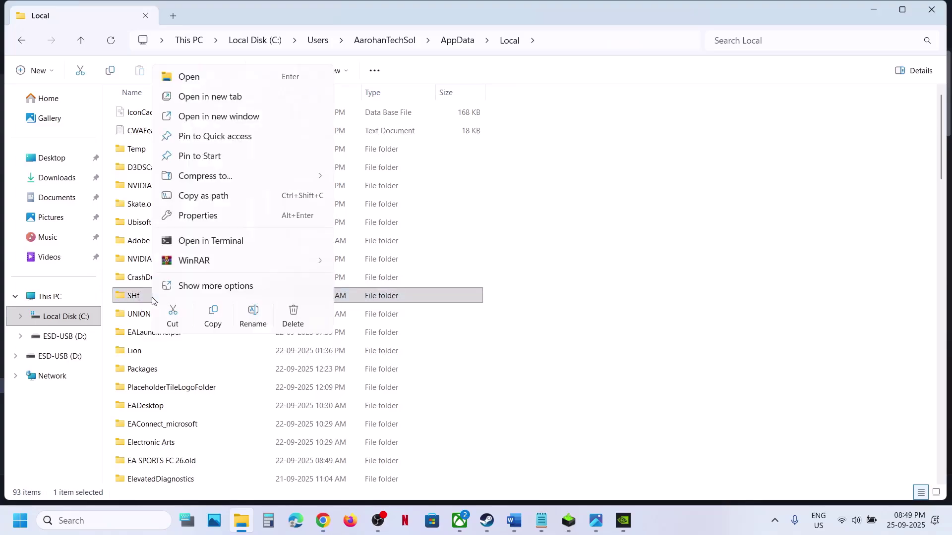
pyautogui.click(148, 300)
pyautogui.click(151, 298)
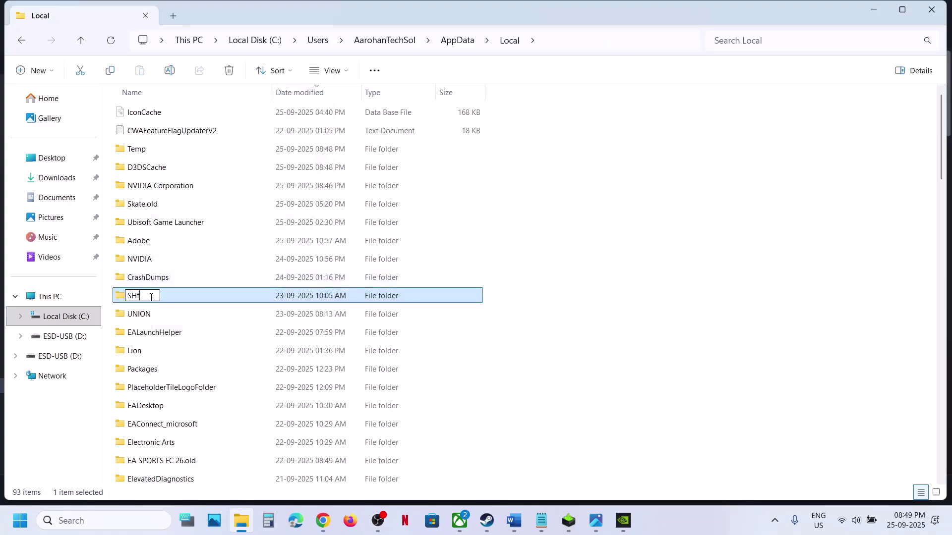
# Step: Open the Saved folder inside SHf, rename its config folder to Config.old, and return to the SHf folder
pyautogui.doubleClick(170, 296)
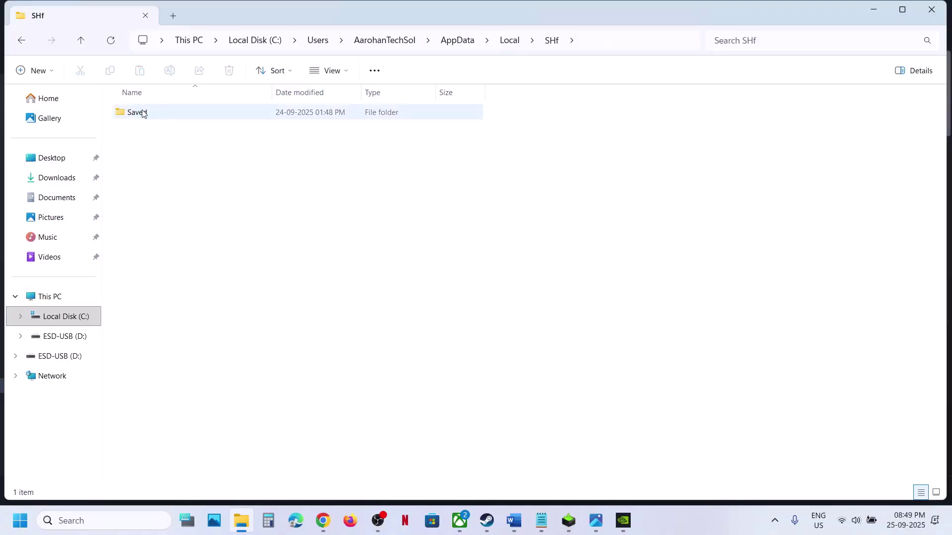
pyautogui.doubleClick(142, 114)
pyautogui.click(155, 116)
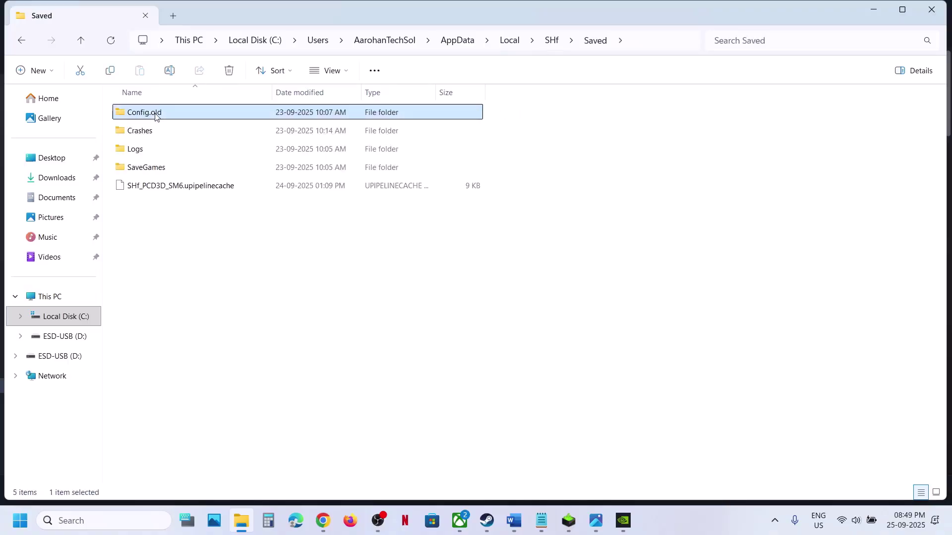
pyautogui.rightClick(155, 115)
pyautogui.click(254, 127)
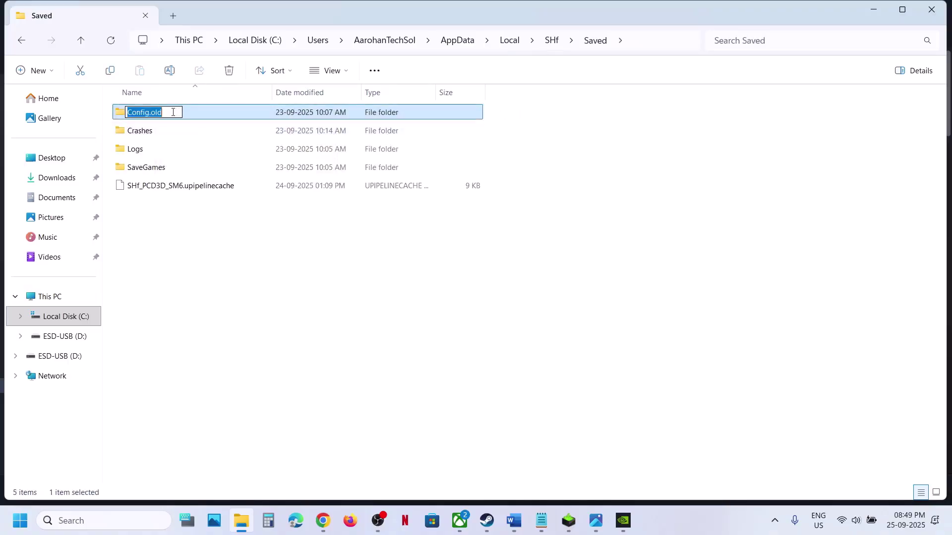
pyautogui.press('BackSpace')
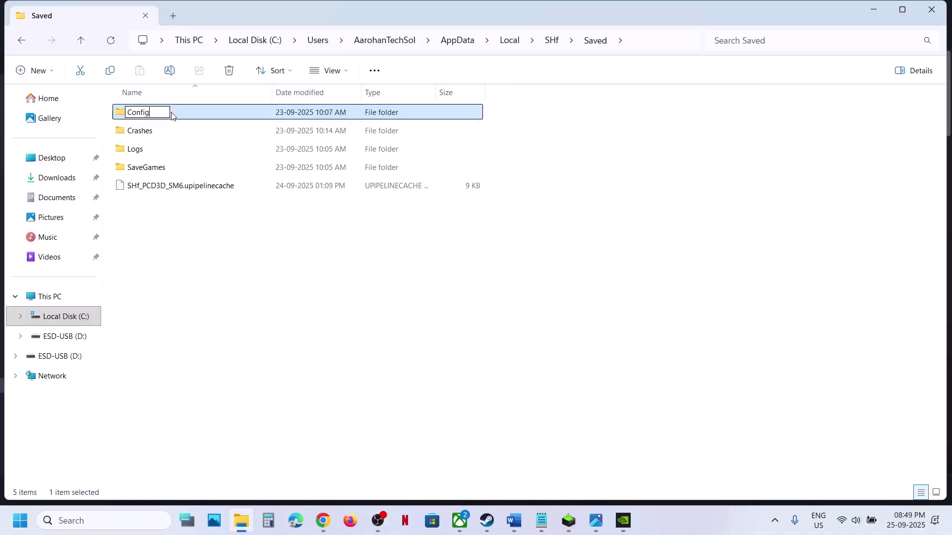
pyautogui.write('.old')
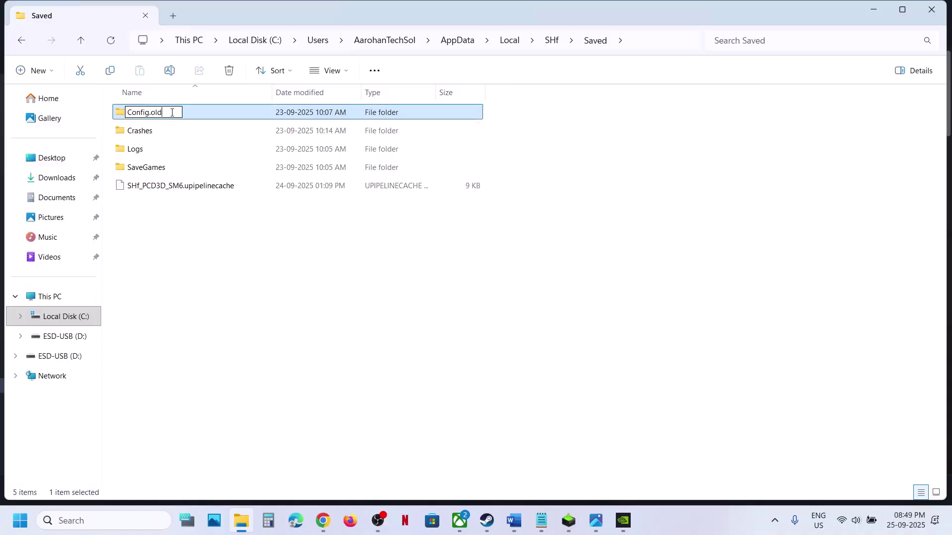
pyautogui.click(246, 276)
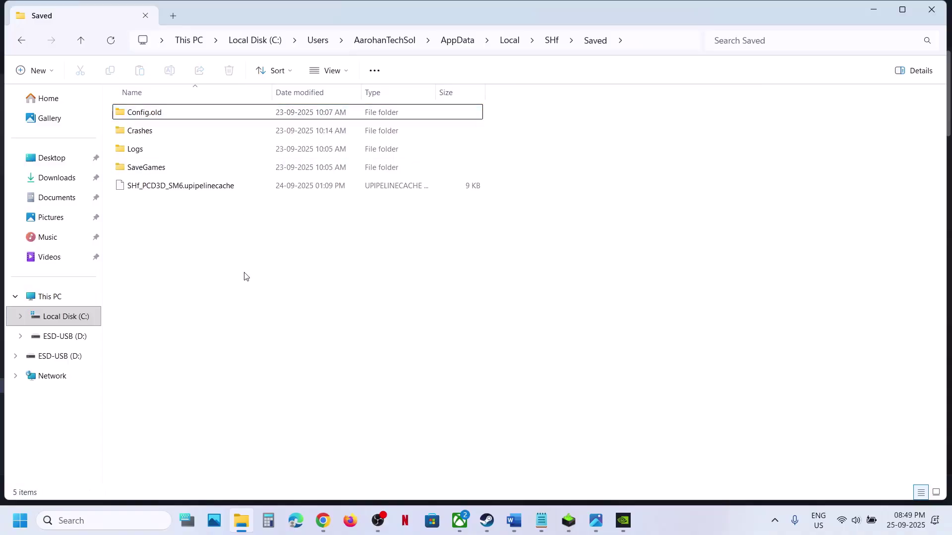
pyautogui.click(82, 44)
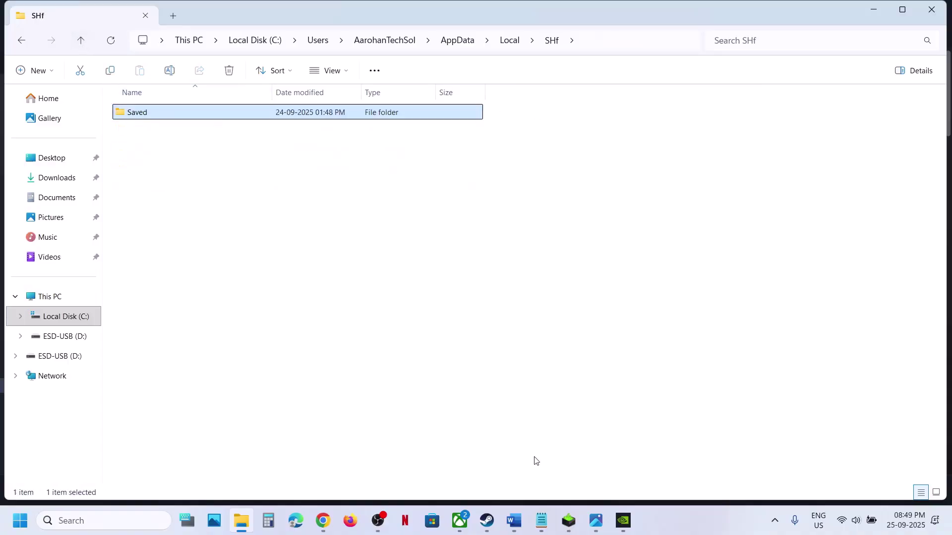
# Step: Switch to the Word notes and read Step 4, highlighting the part about running the game from its installation folder
pyautogui.click(524, 518)
pyautogui.scroll(-4, 308, 273)
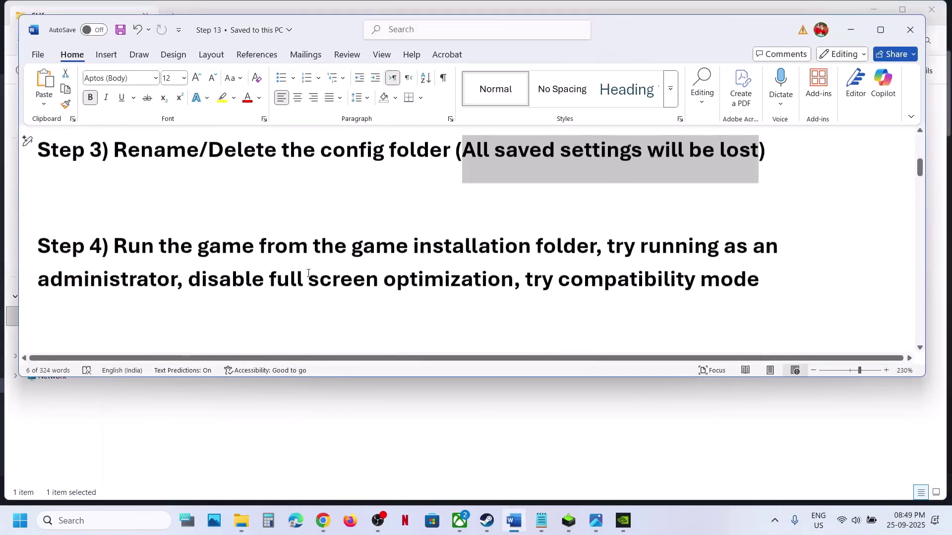
pyautogui.moveTo(461, 212); pyautogui.dragTo(597, 244)
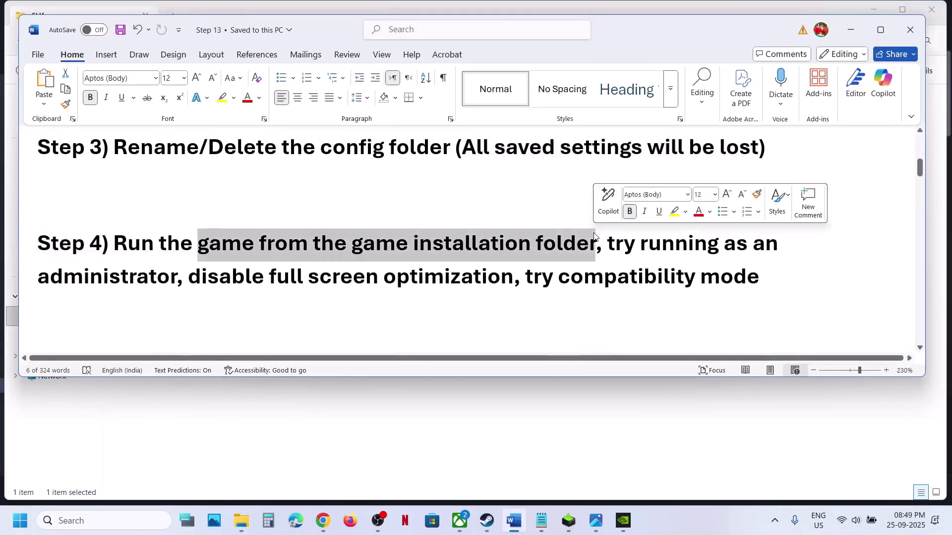
# Step: Switch to Steam, browse SILENT HILL f's local files, and open the Win64 folder under SHf and Binaries
pyautogui.click(486, 521)
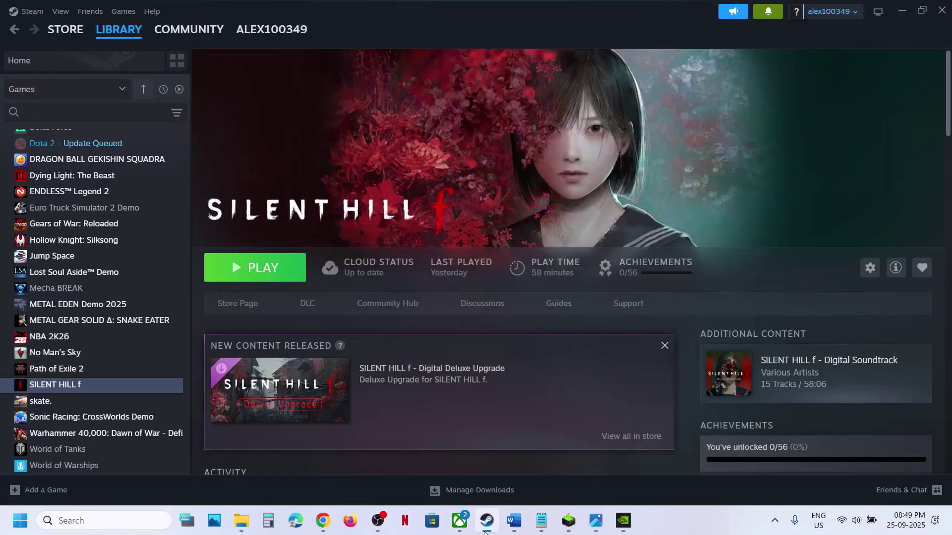
pyautogui.rightClick(68, 391)
pyautogui.moveTo(99, 460)
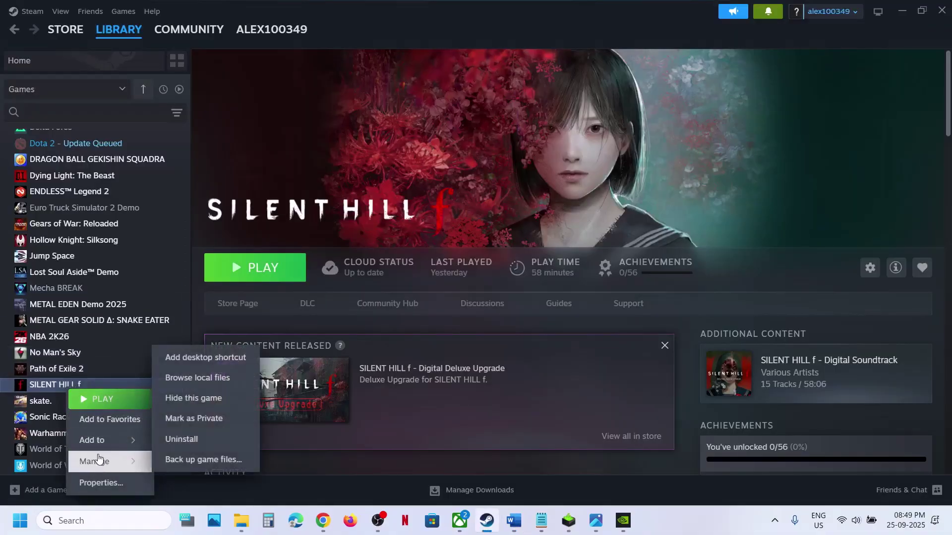
pyautogui.click(198, 380)
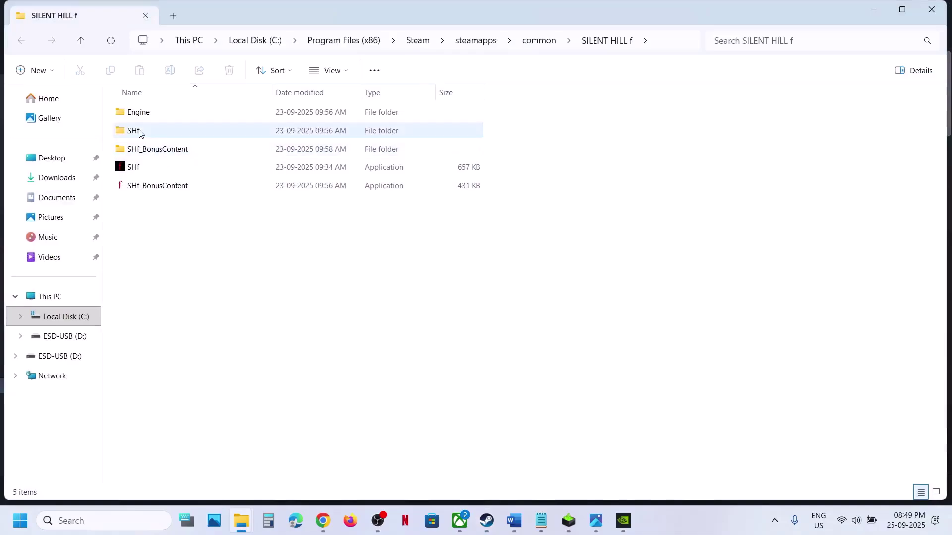
pyautogui.doubleClick(138, 132)
pyautogui.doubleClick(132, 112)
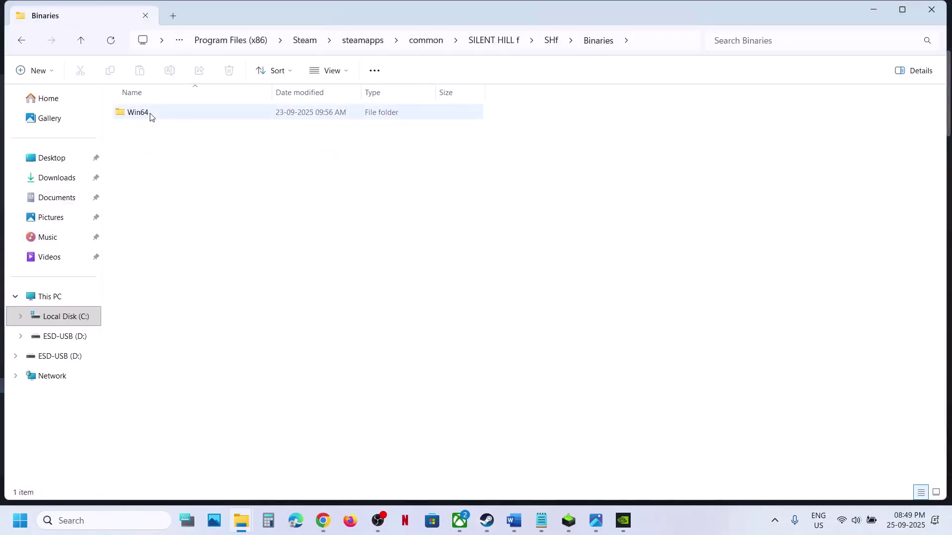
pyautogui.doubleClick(149, 114)
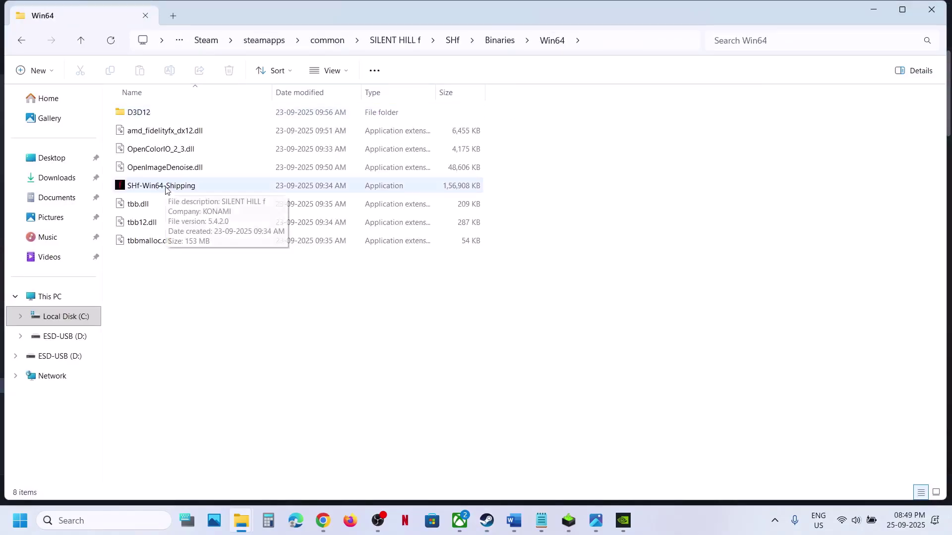
# Step: Set SHf-Win64-Shipping to run as an administrator in its compatibility properties and apply the change
pyautogui.rightClick(166, 190)
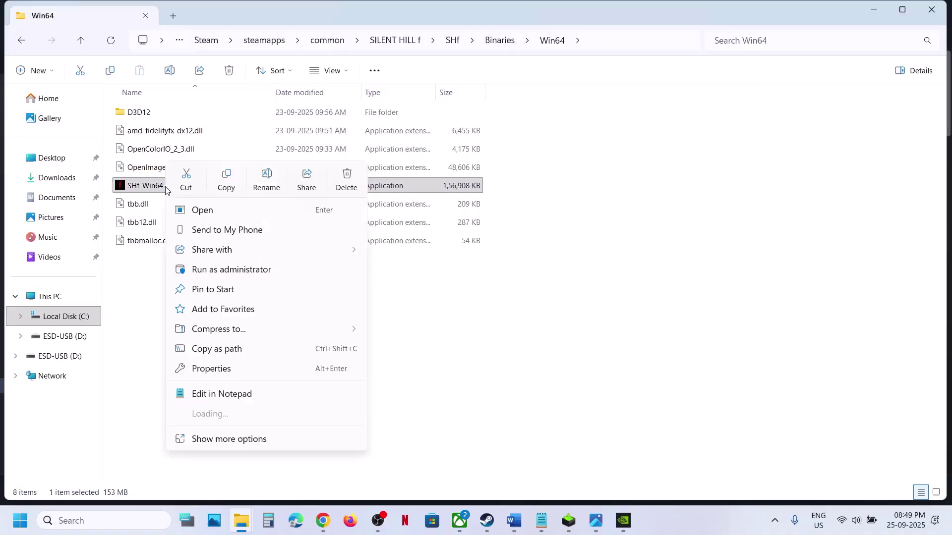
pyautogui.click(222, 369)
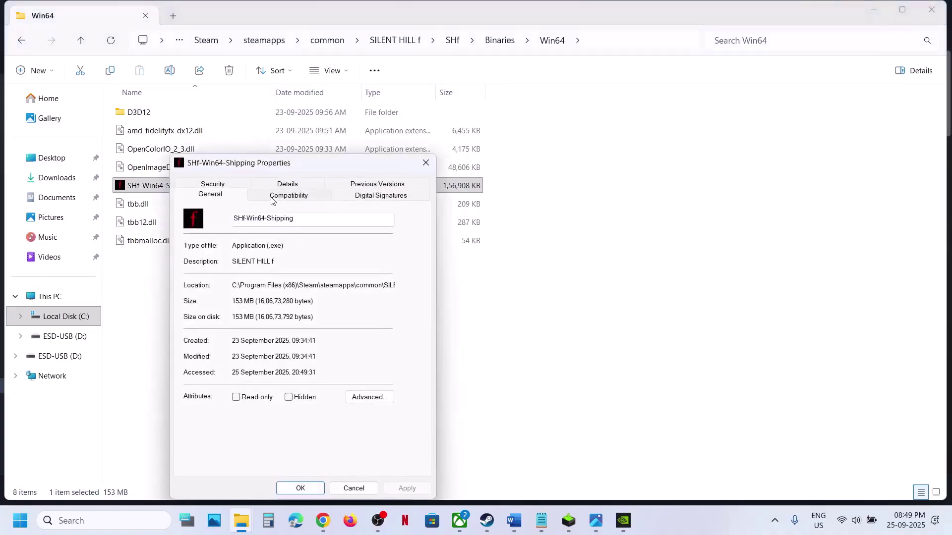
pyautogui.click(272, 198)
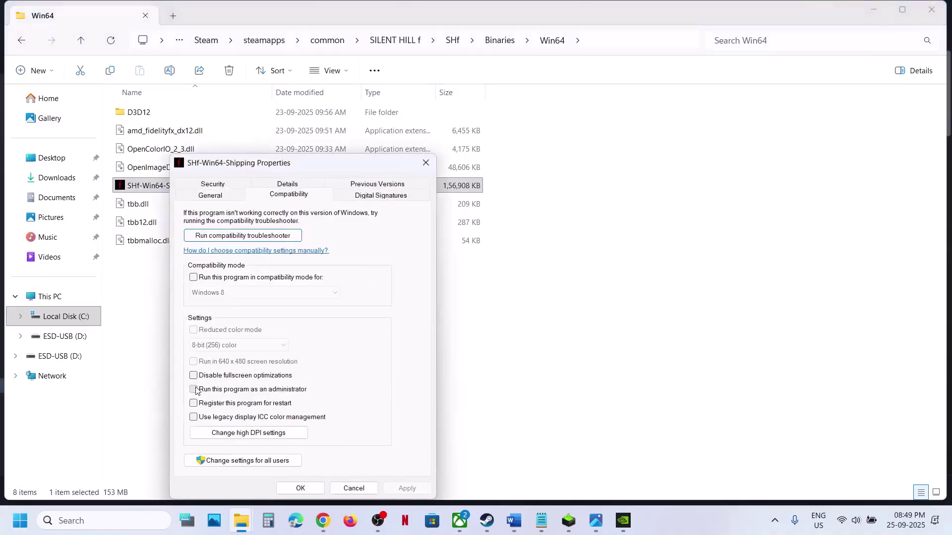
pyautogui.click(405, 488)
pyautogui.click(301, 489)
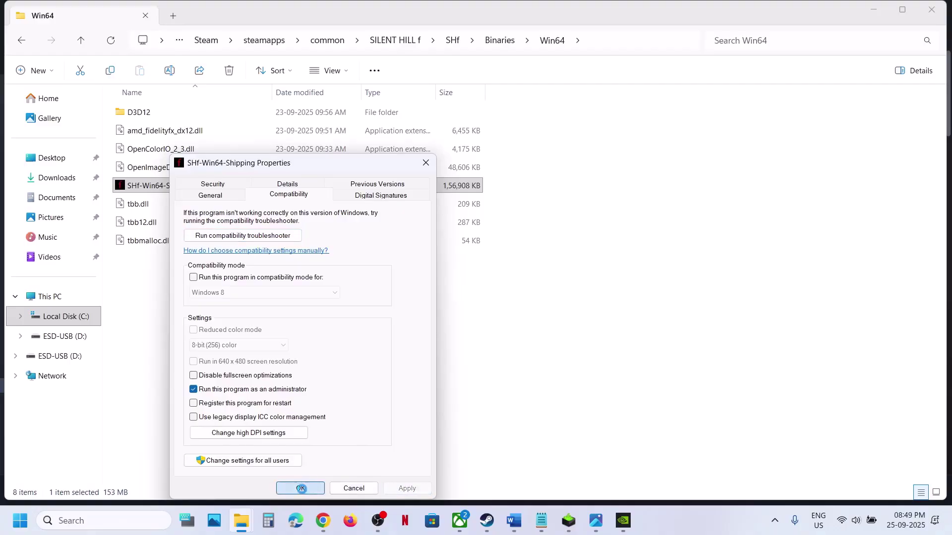
# Step: Reopen the compatibility properties of SHf-Win64-Shipping and enable compatibility mode for Windows 8
pyautogui.rightClick(163, 193)
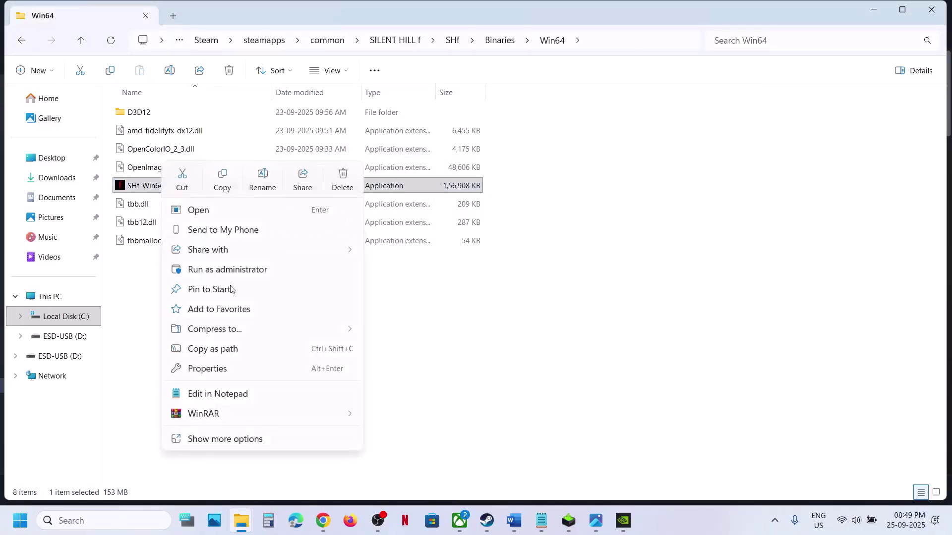
pyautogui.click(220, 370)
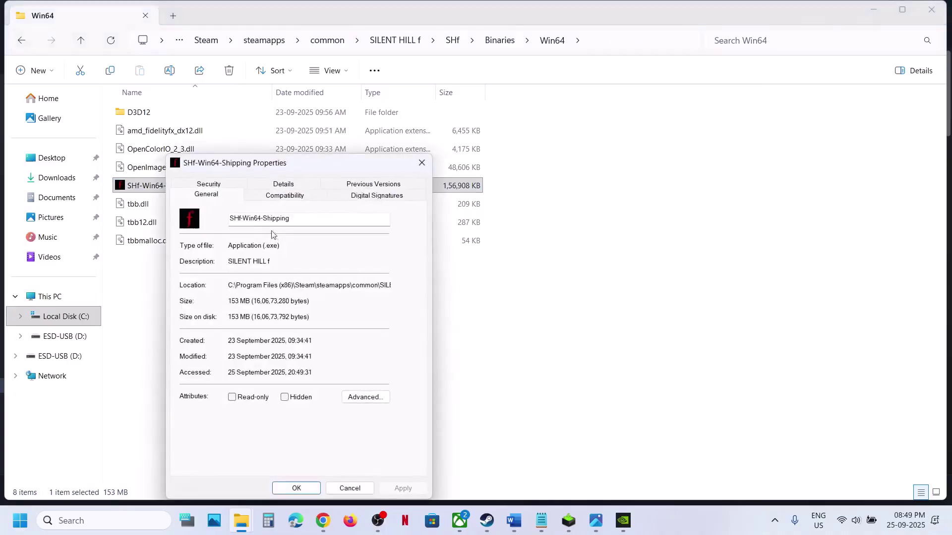
pyautogui.click(267, 198)
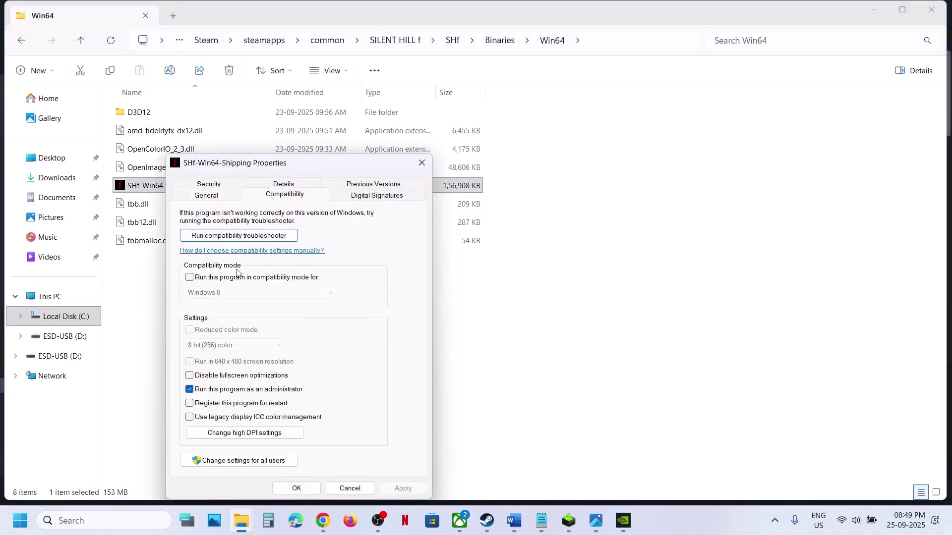
pyautogui.click(236, 278)
pyautogui.click(403, 488)
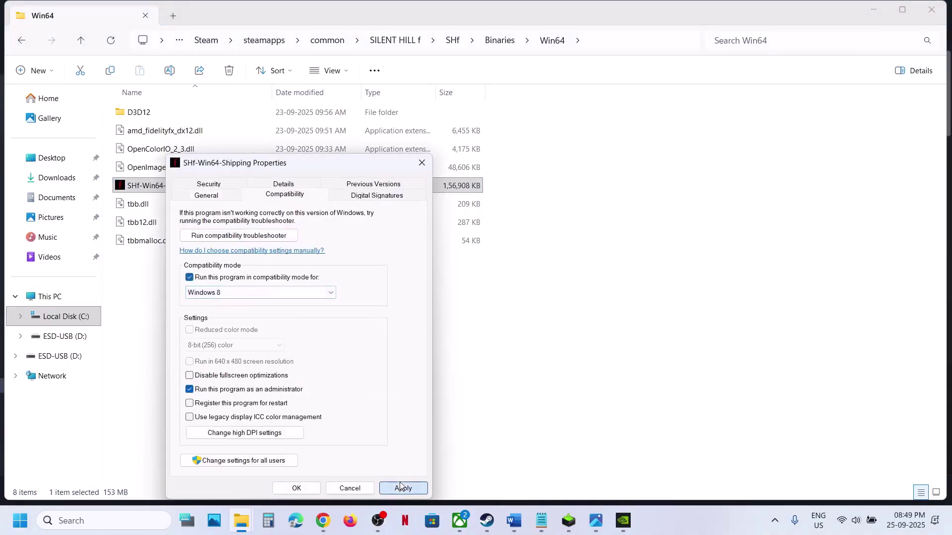
# Step: Change the compatibility mode to Windows 7, disable fullscreen optimizations, and save the properties
pyautogui.click(246, 292)
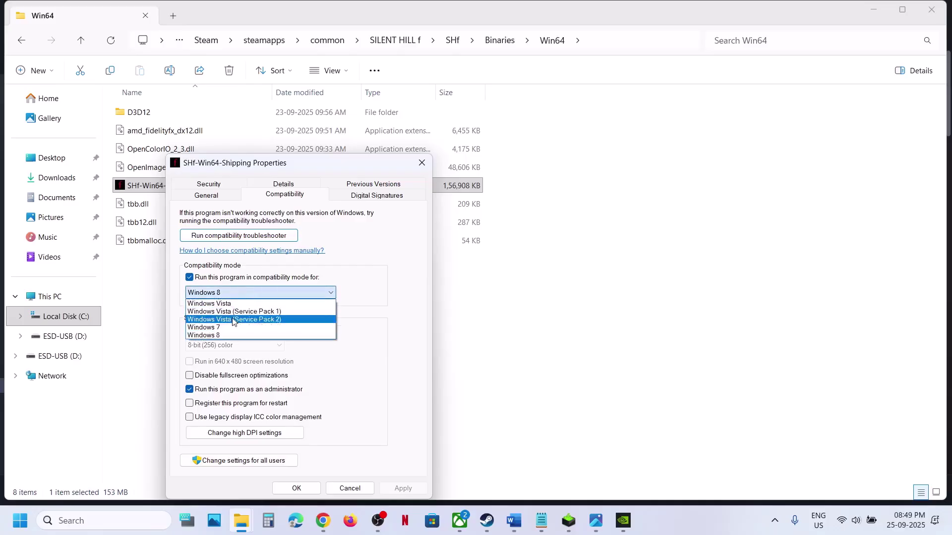
pyautogui.click(228, 327)
pyautogui.click(400, 489)
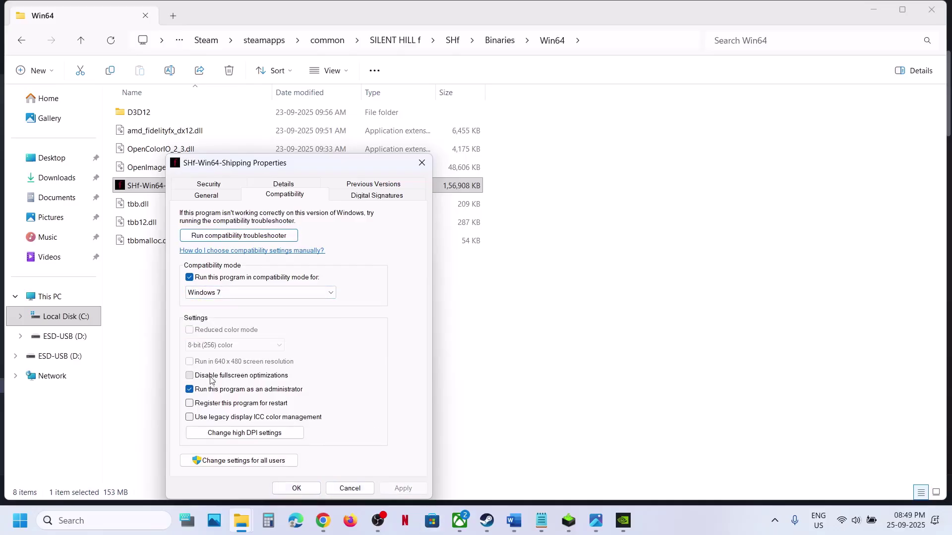
pyautogui.click(399, 488)
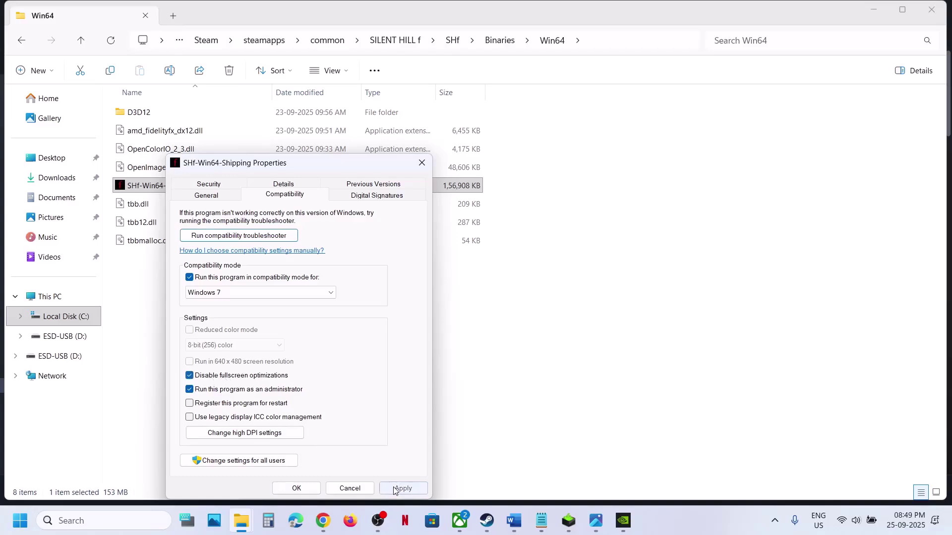
pyautogui.click(296, 488)
# Step: Turn off compatibility mode, disabled fullscreen optimizations and run as administrator for SHf-Win64-Shipping, and save the properties
pyautogui.rightClick(140, 191)
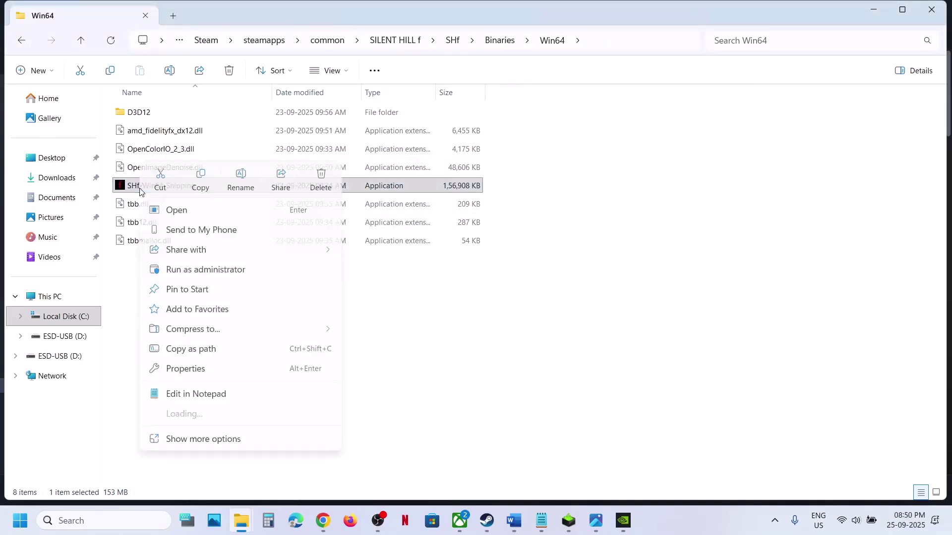
pyautogui.click(192, 372)
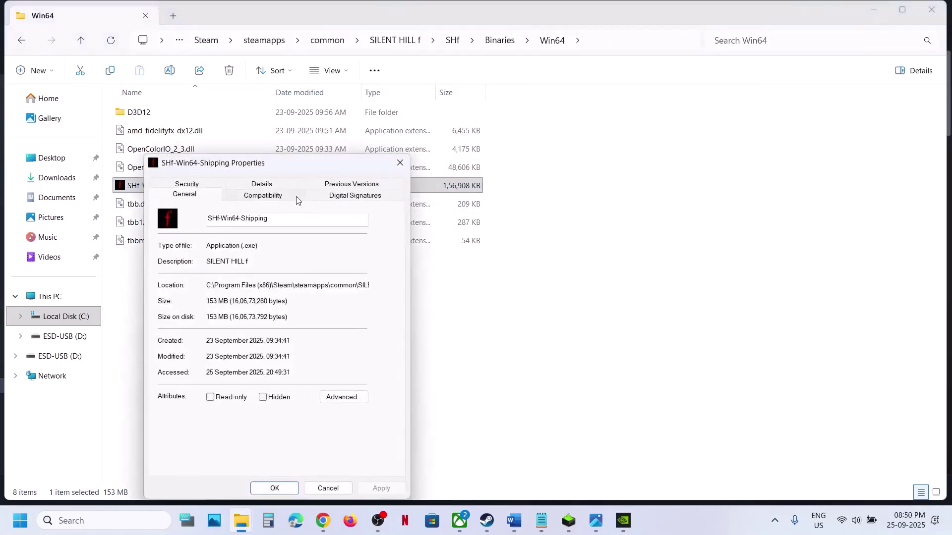
pyautogui.click(272, 198)
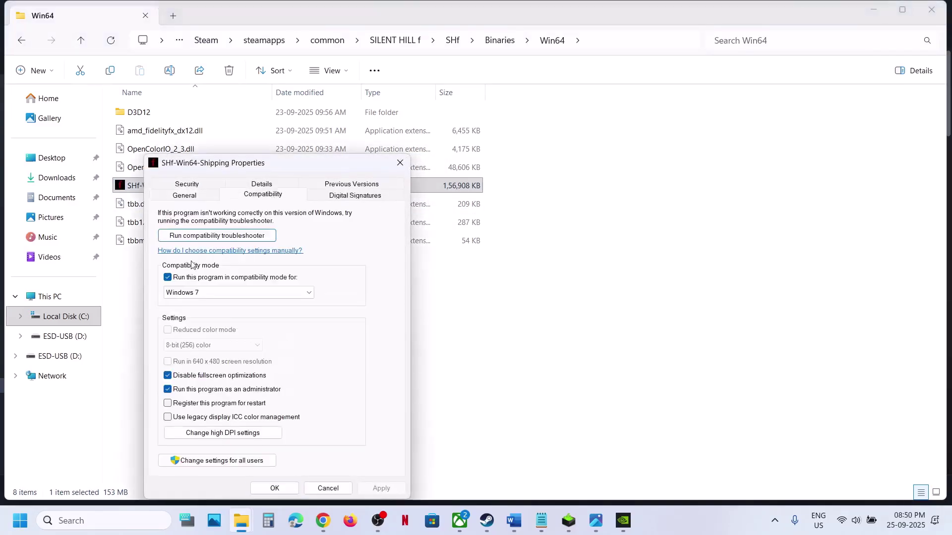
pyautogui.click(168, 278)
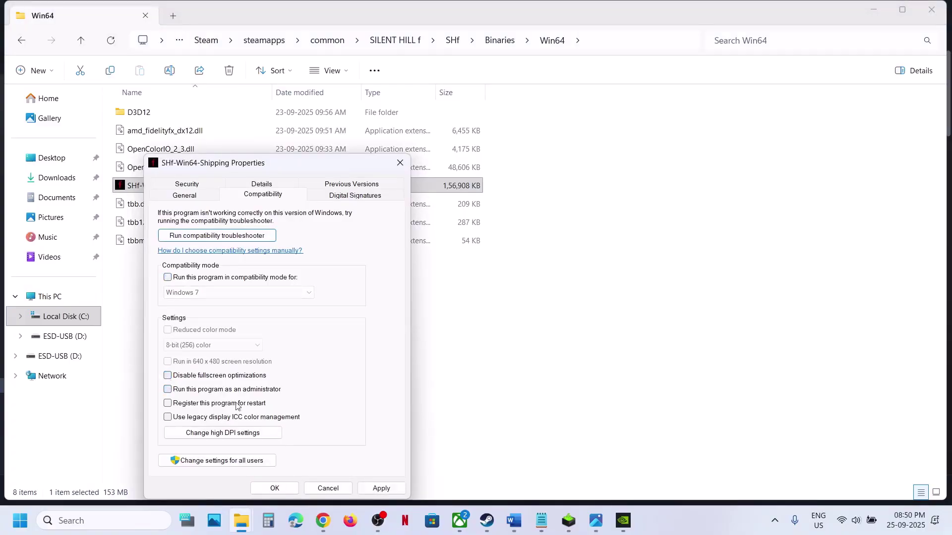
pyautogui.click(374, 488)
pyautogui.click(276, 488)
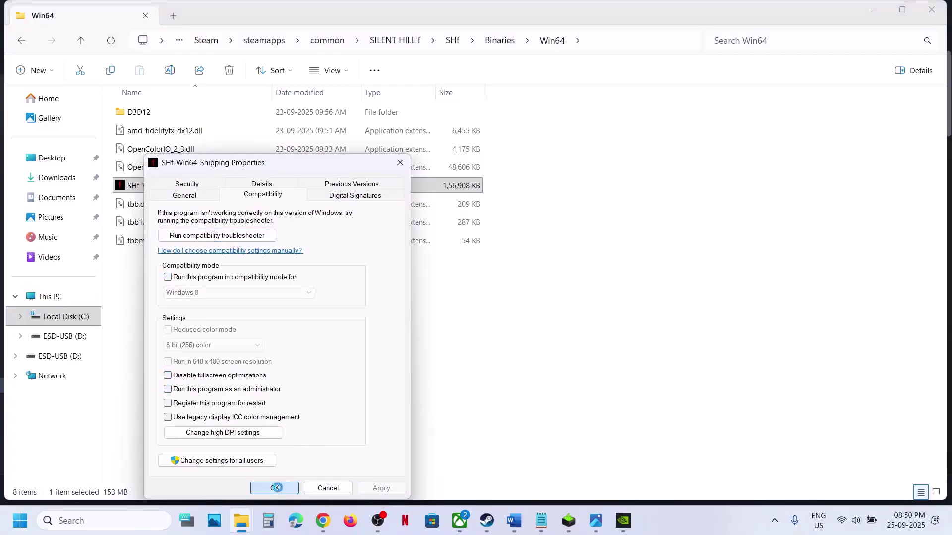
# Step: Go back up to the SILENT HILL f installation folder and check the actions available for the SHf application
pyautogui.click(83, 47)
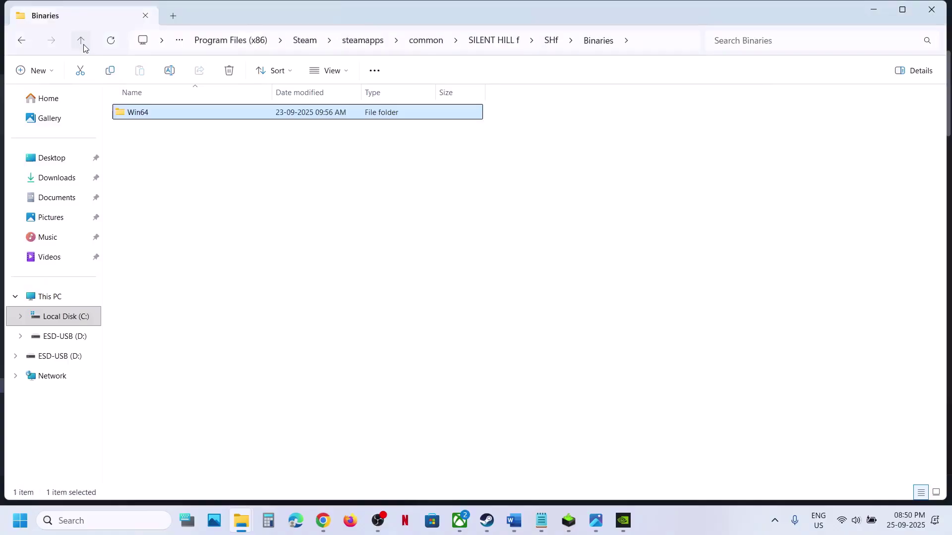
pyautogui.click(83, 48)
pyautogui.click(83, 48)
pyautogui.click(132, 166)
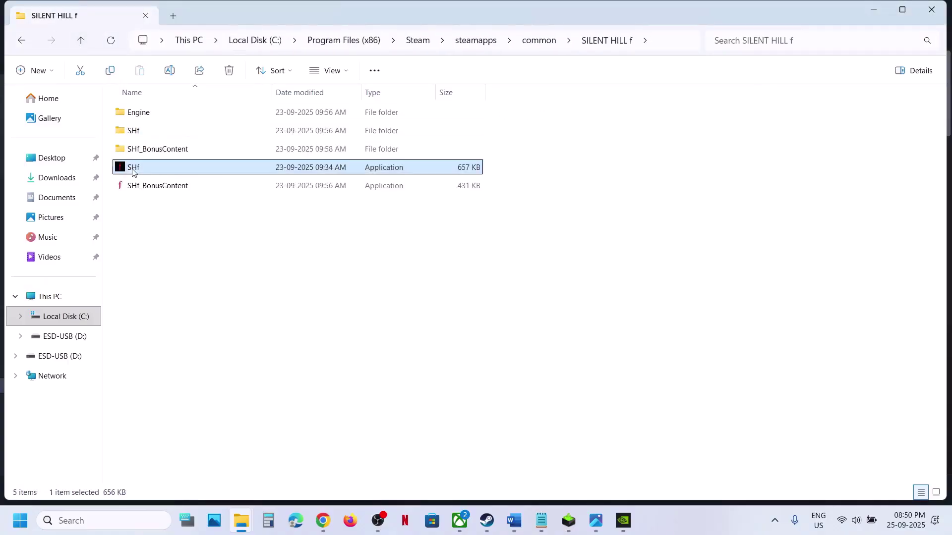
pyautogui.rightClick(132, 168)
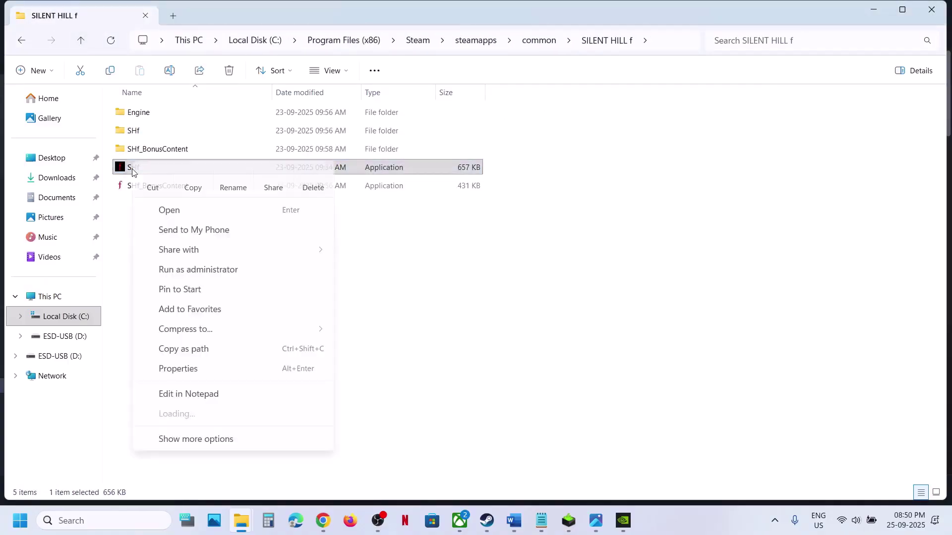
pyautogui.click(641, 354)
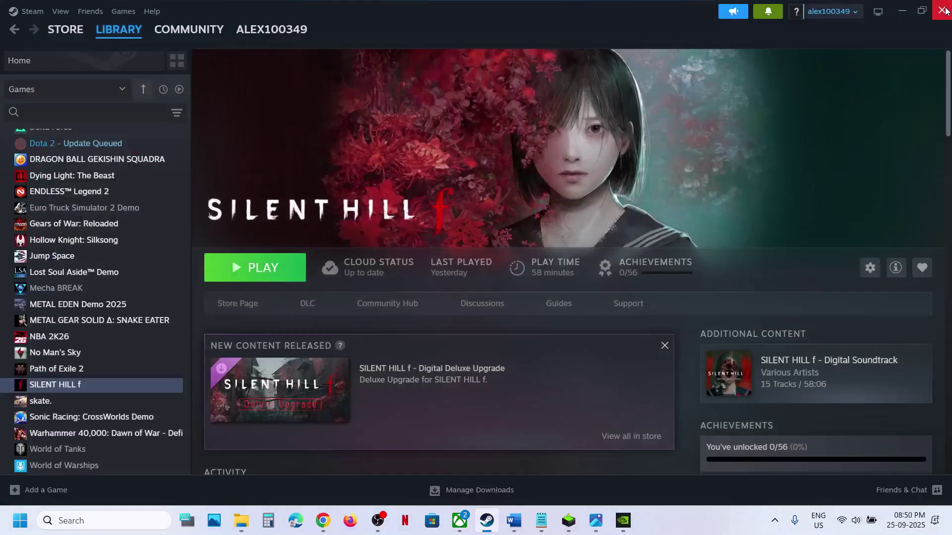
# Step: Switch to the Word notes and read Step 5 about allowing the game's exe through antivirus and firewall
pyautogui.click(487, 520)
pyautogui.click(510, 521)
pyautogui.scroll(-3, 355, 306)
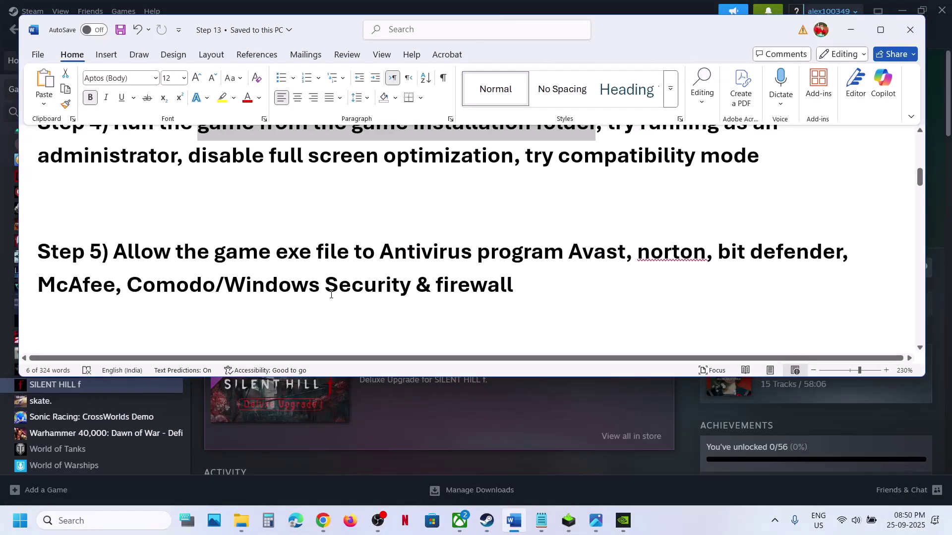
# Step: Open the list of apps allowed through Controlled folder access in Windows Security's ransomware protection, approving the permission request
pyautogui.press('super+i')
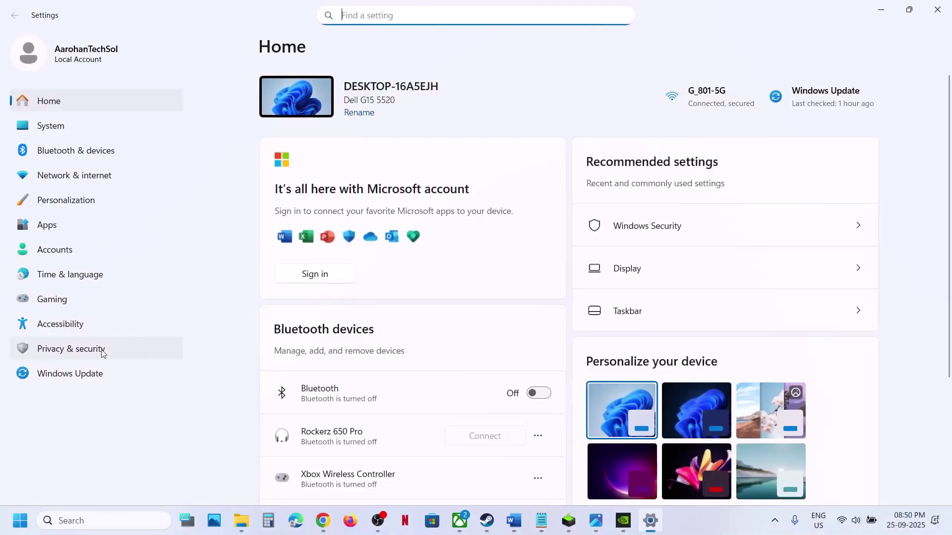
pyautogui.click(99, 354)
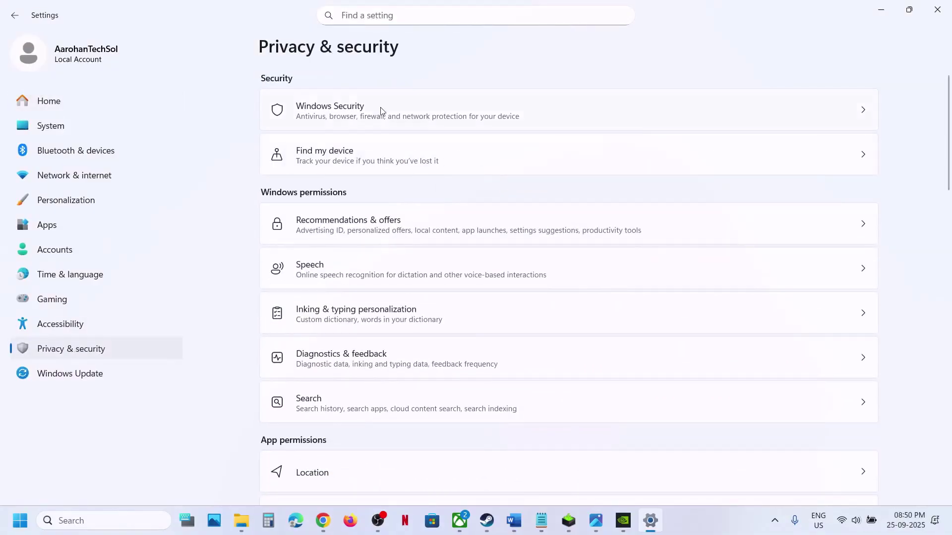
pyautogui.click(355, 115)
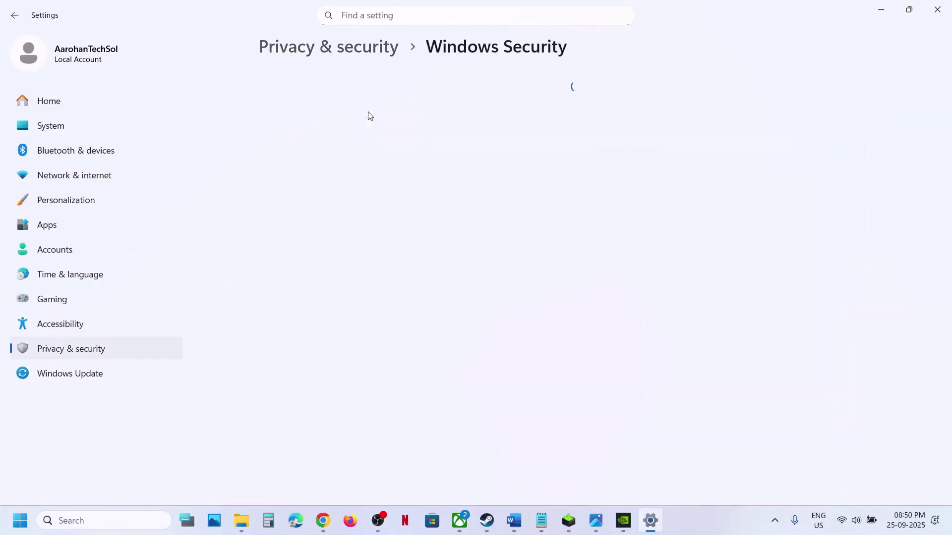
pyautogui.click(337, 172)
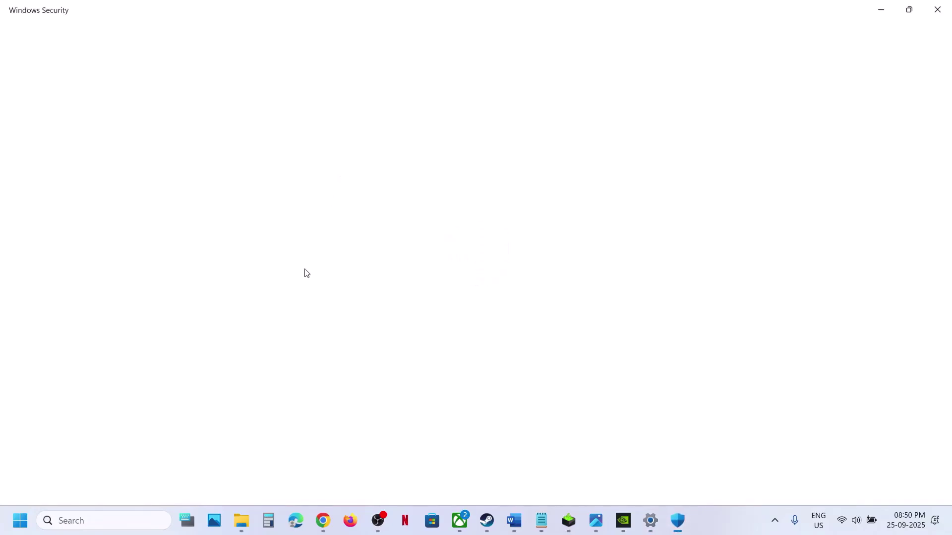
pyautogui.scroll(-2, 304, 272)
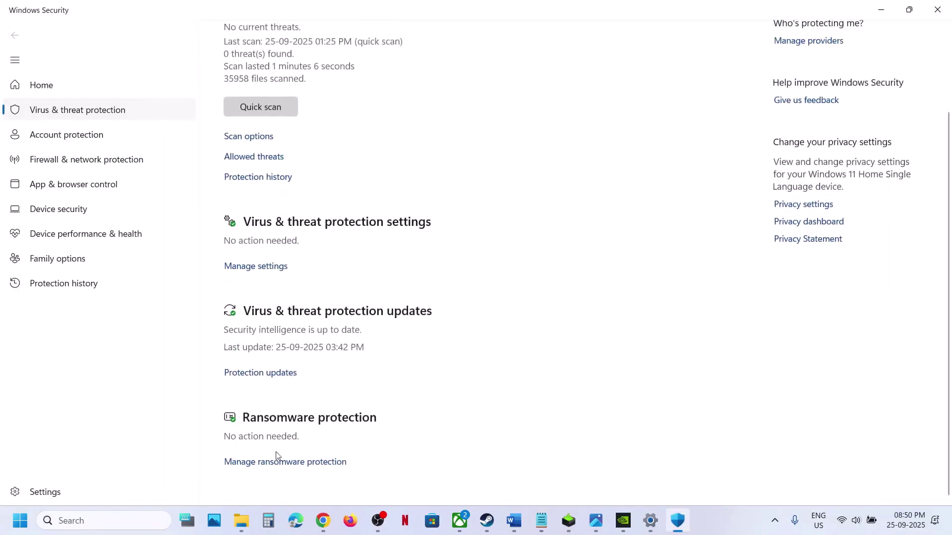
pyautogui.click(276, 462)
pyautogui.click(295, 262)
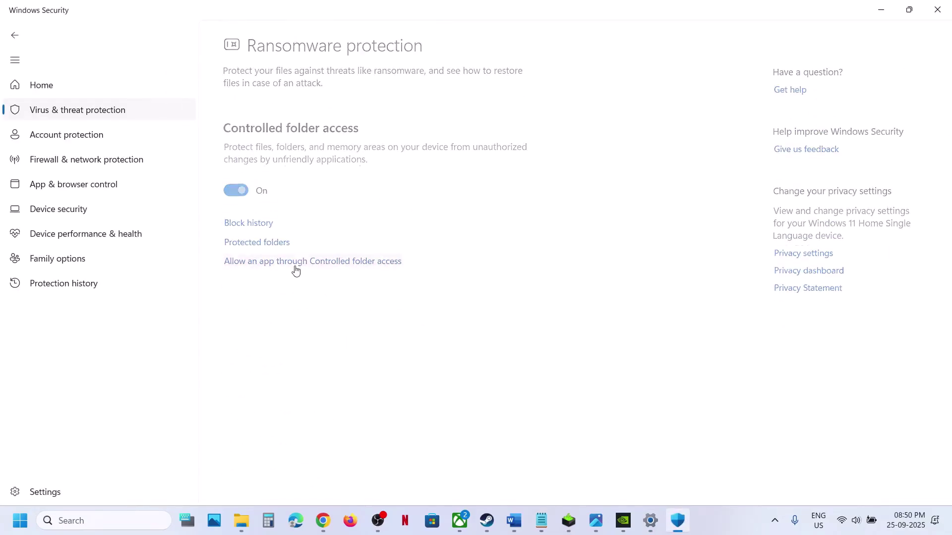
pyautogui.click(389, 364)
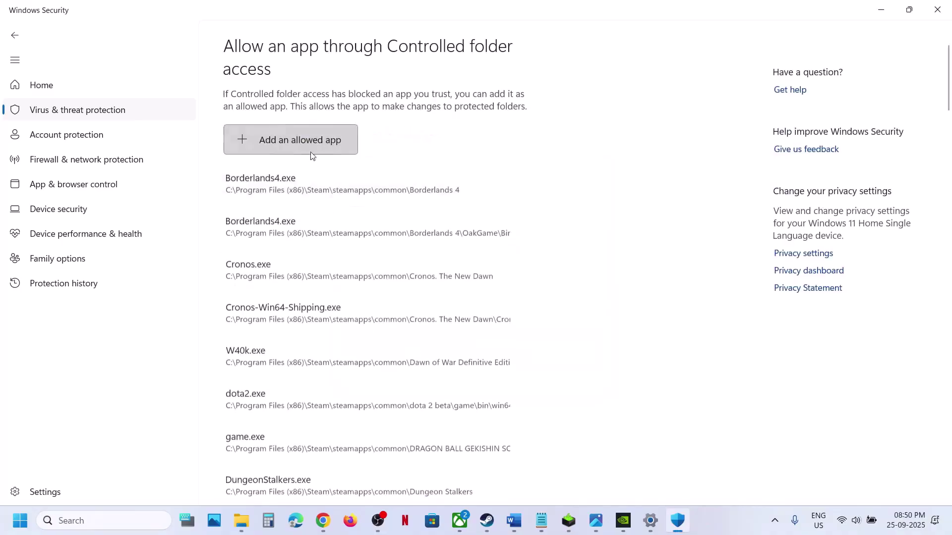
# Step: Add the SHf application from the steamapps\common\SILENT HILL f folder as an allowed app for Controlled folder access
pyautogui.click(300, 147)
pyautogui.click(289, 191)
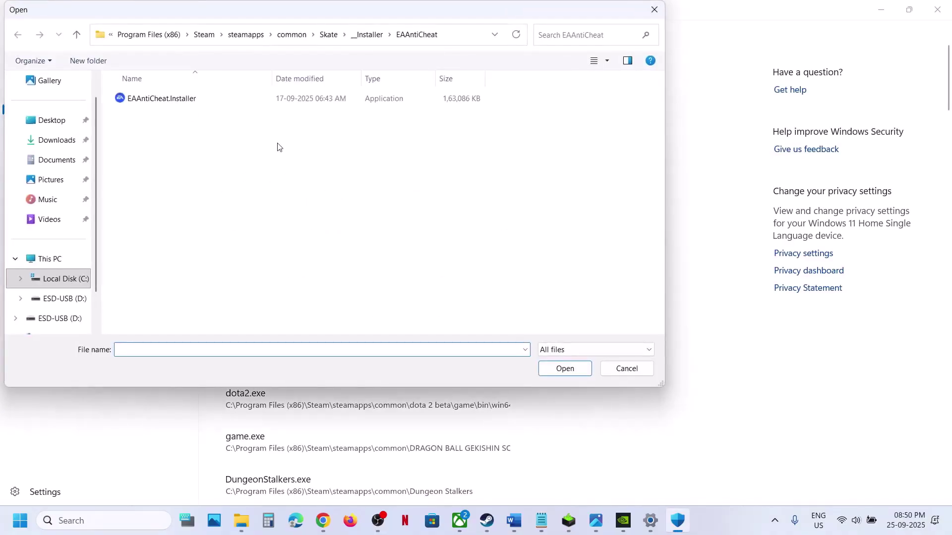
pyautogui.click(285, 36)
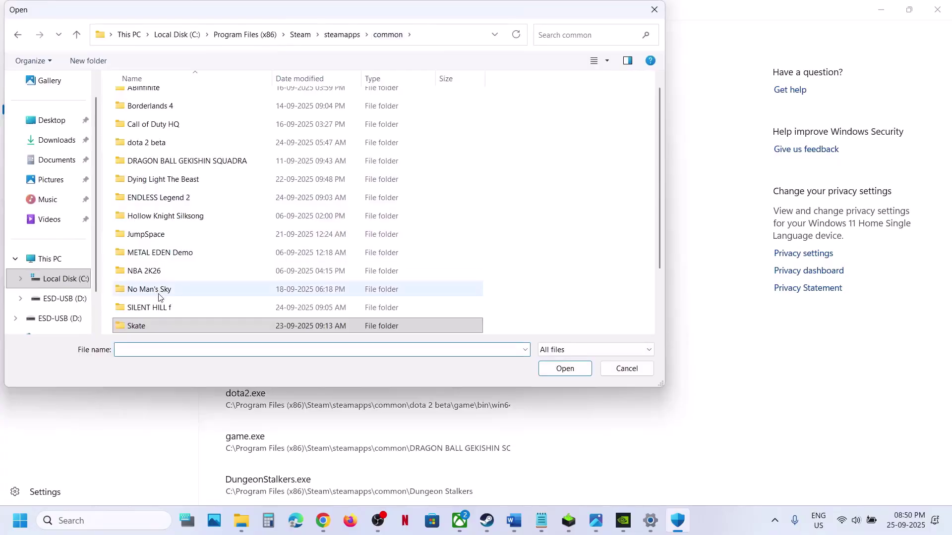
pyautogui.doubleClick(151, 307)
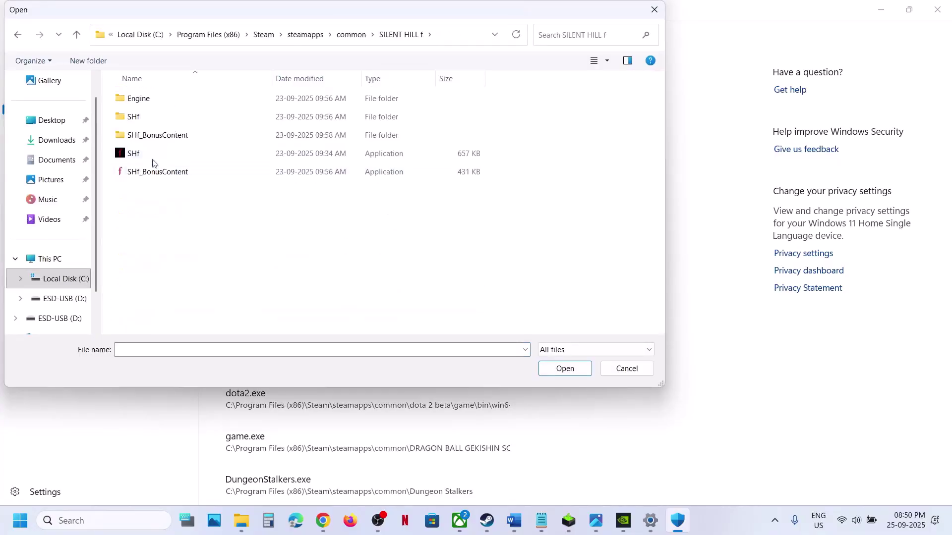
pyautogui.click(141, 154)
pyautogui.click(565, 368)
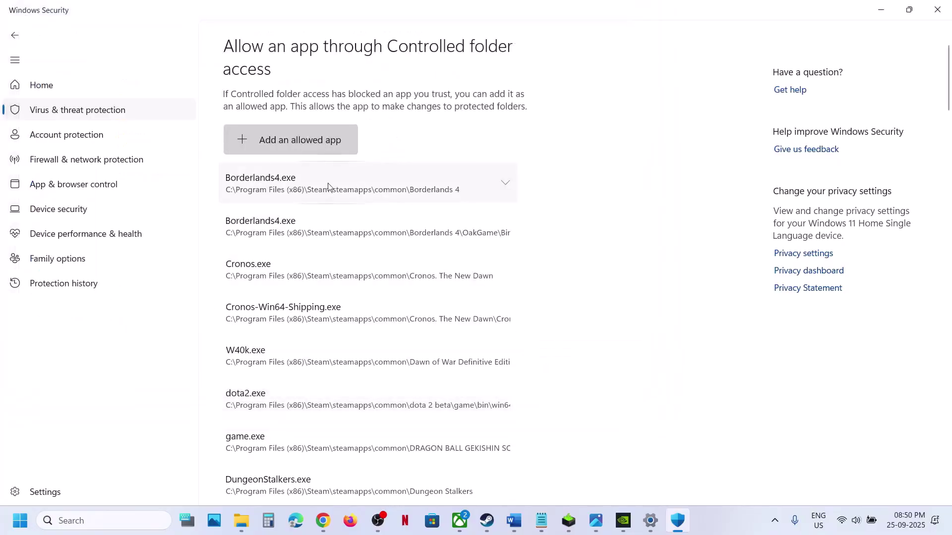
# Step: Add the SHf_BonusContent application to the apps allowed through Controlled folder access
pyautogui.click(288, 135)
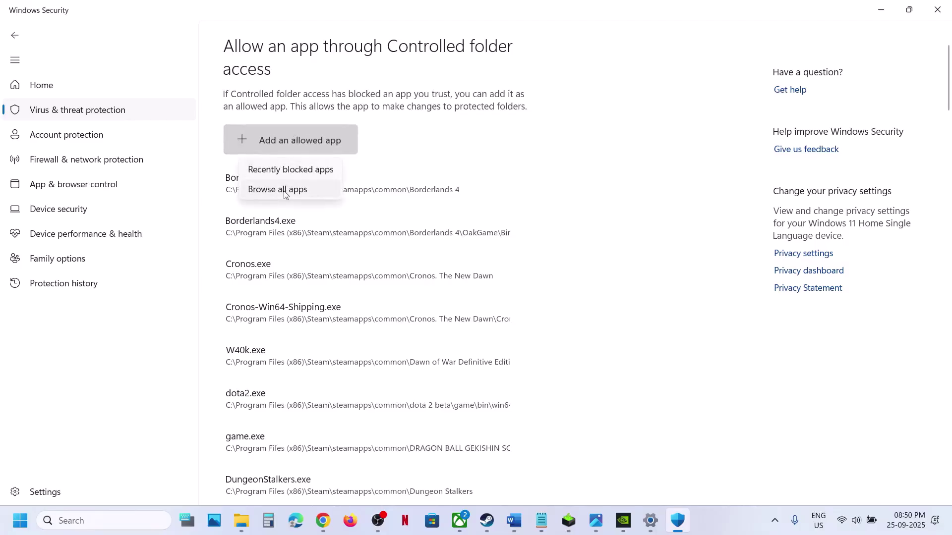
pyautogui.click(283, 191)
pyautogui.doubleClick(164, 172)
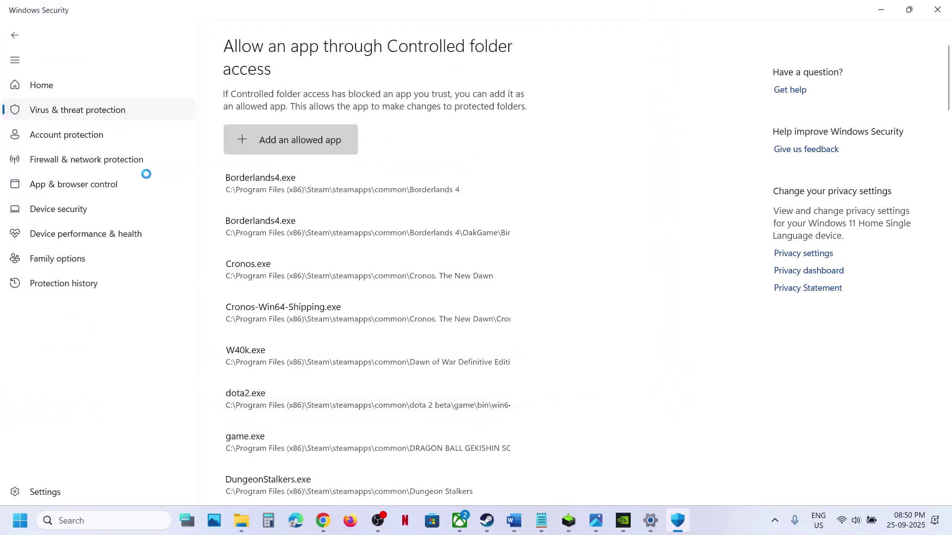
# Step: Allow SHf-Win64-Shipping from SHf\Binaries\Win64 through Controlled folder access
pyautogui.click(293, 143)
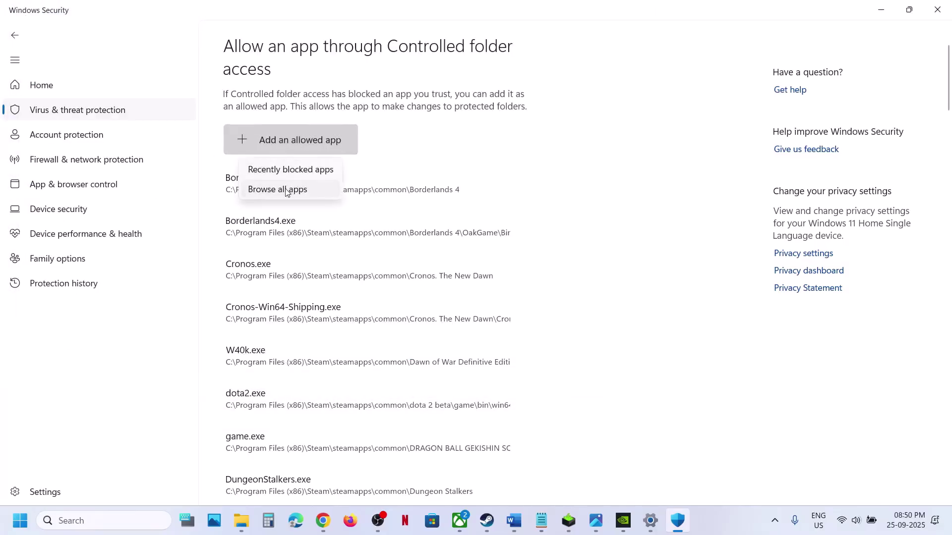
pyautogui.click(287, 190)
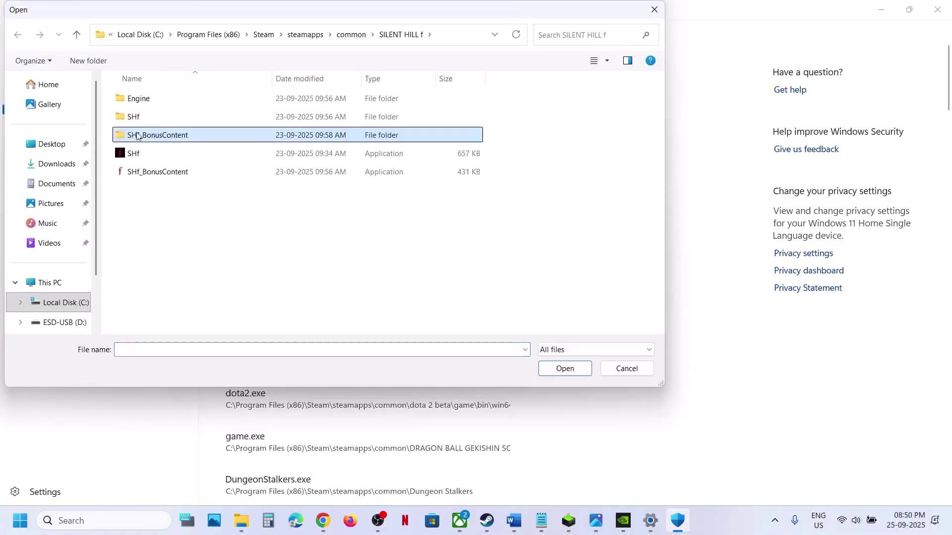
pyautogui.doubleClick(137, 122)
pyautogui.doubleClick(142, 98)
pyautogui.doubleClick(141, 98)
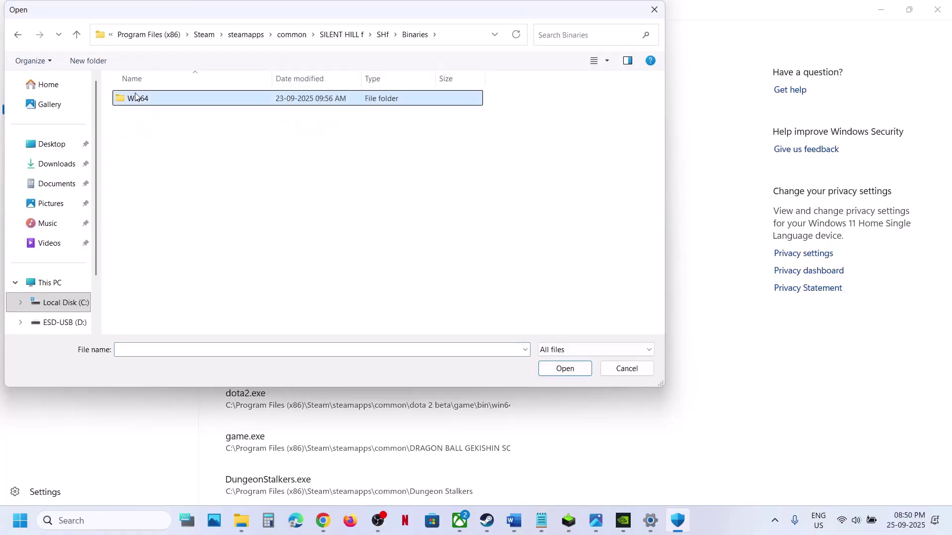
pyautogui.click(152, 121)
pyautogui.click(546, 368)
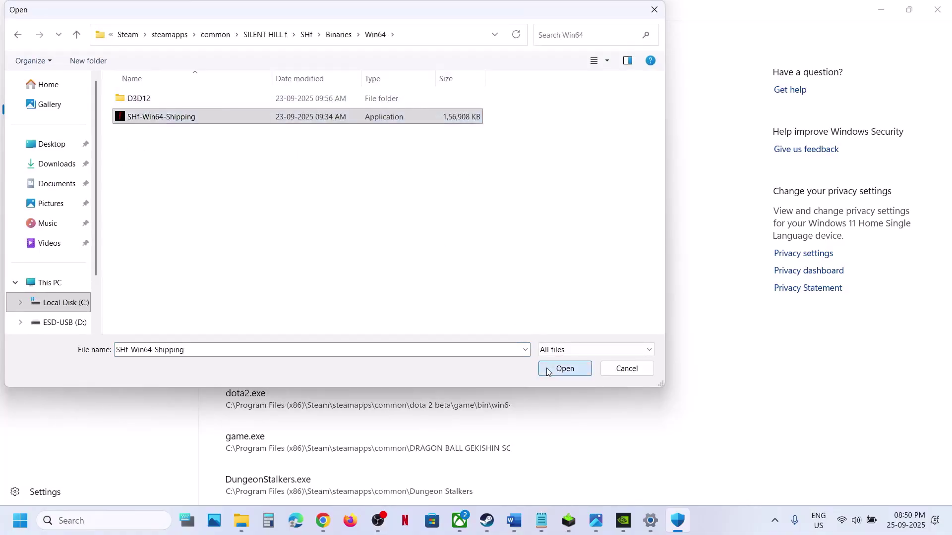
# Step: Open the Windows Defender Firewall allowed apps list in Control Panel and enable changing its settings
pyautogui.click(89, 521)
pyautogui.write('control')
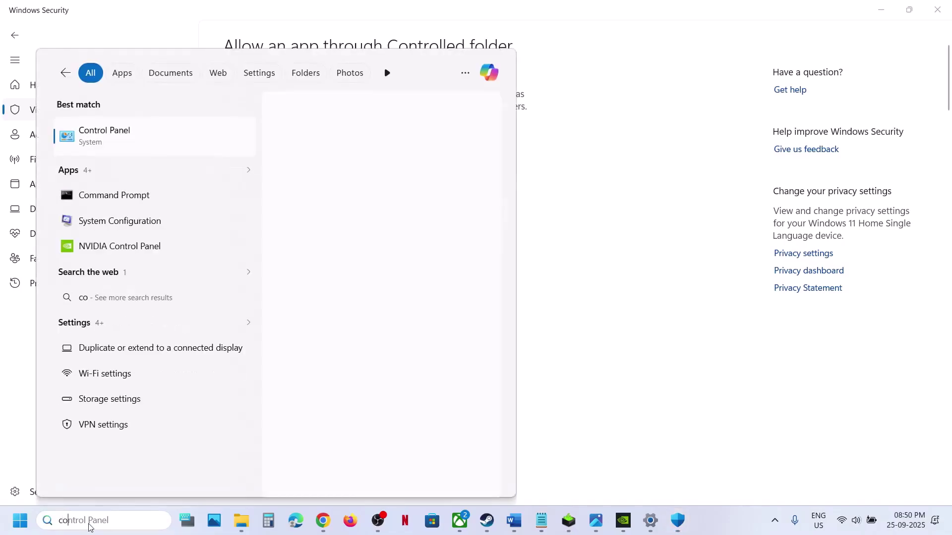
pyautogui.press('Return')
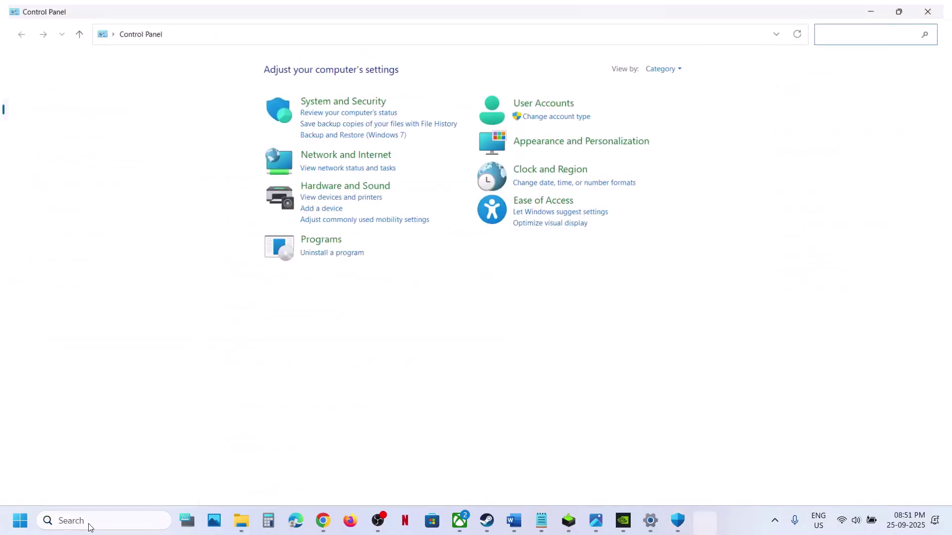
pyautogui.click(344, 103)
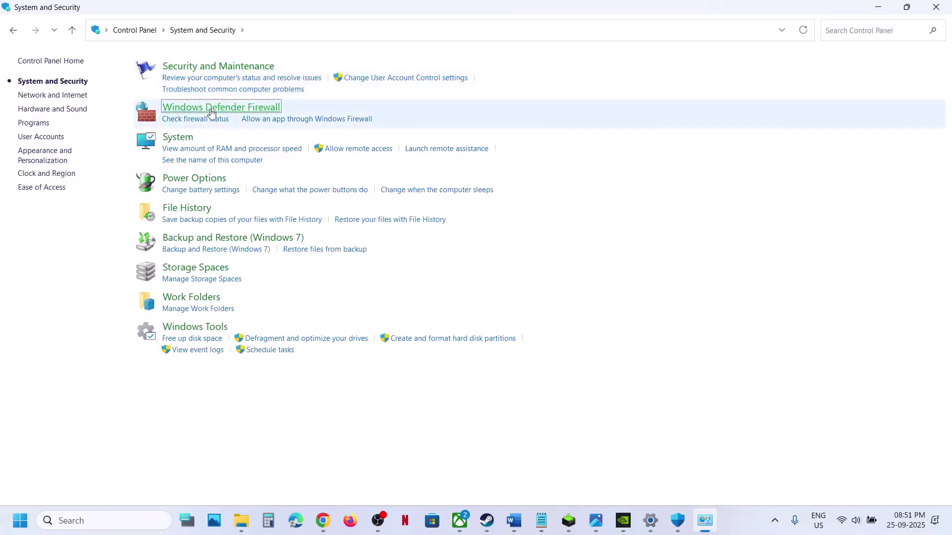
pyautogui.click(197, 119)
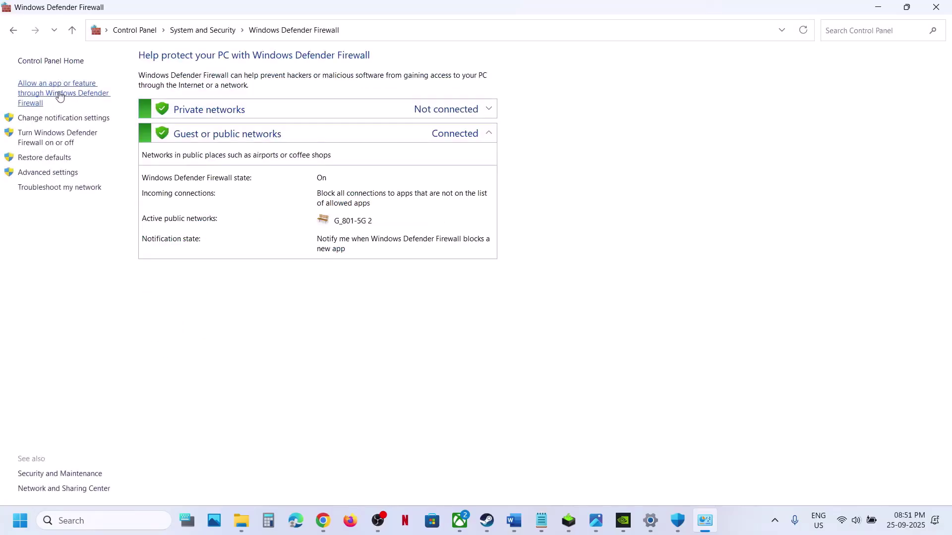
pyautogui.click(59, 96)
pyautogui.click(603, 96)
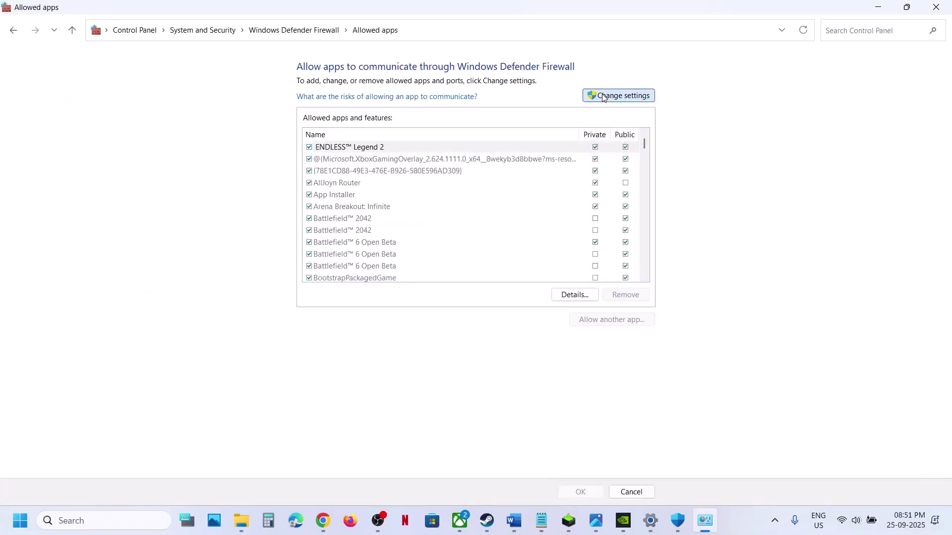
# Step: Try to add SHf-Win64-Shipping from SILENT HILL f\SHf\Binaries\Win64 as an allowed firewall app
pyautogui.click(610, 319)
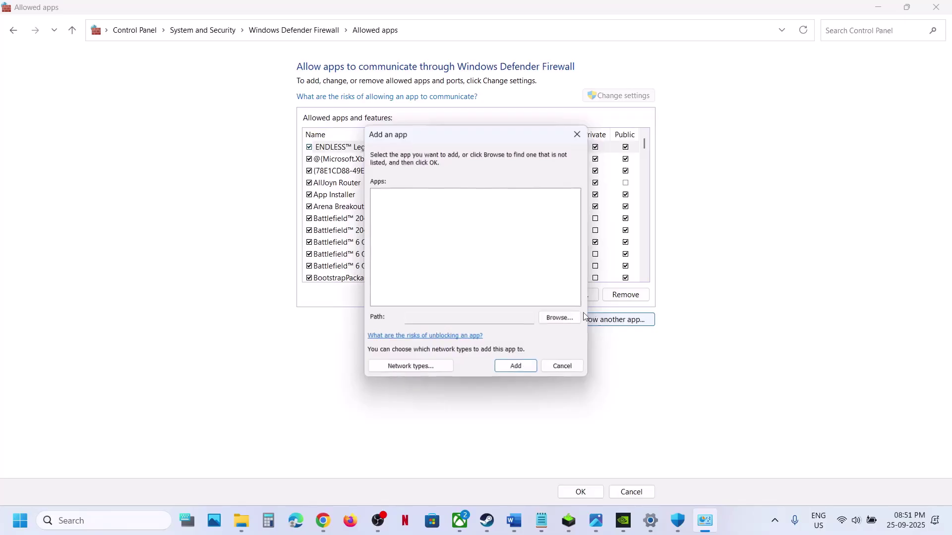
pyautogui.click(558, 317)
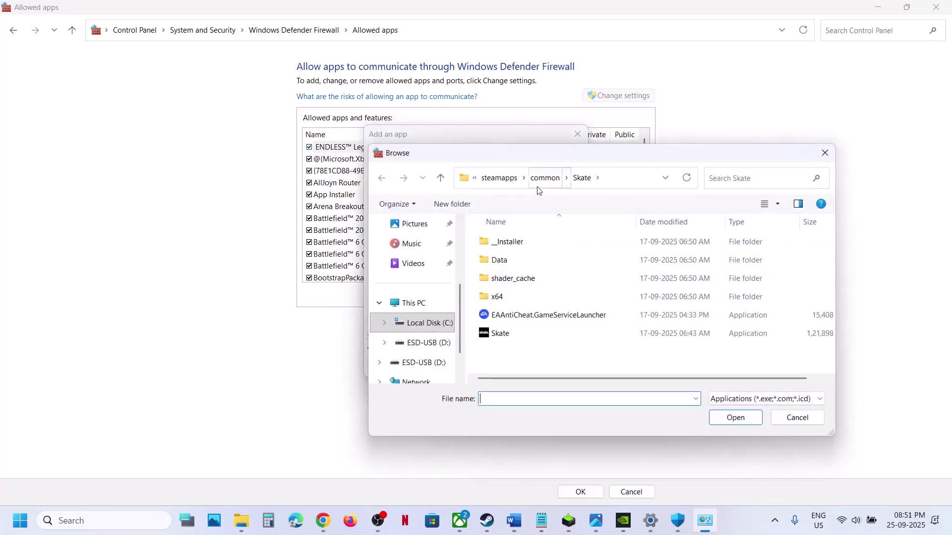
pyautogui.click(545, 177)
pyautogui.scroll(-1, 522, 271)
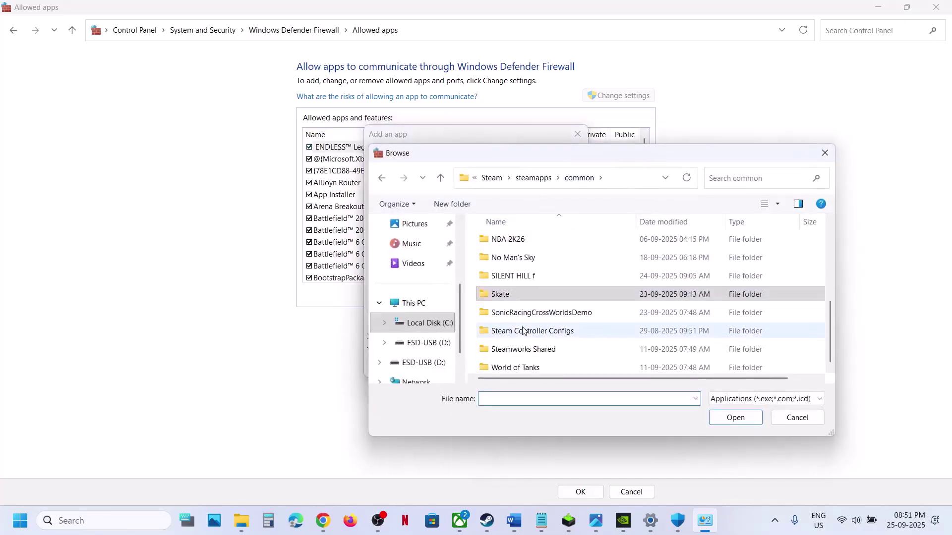
pyautogui.doubleClick(522, 273)
pyautogui.doubleClick(516, 260)
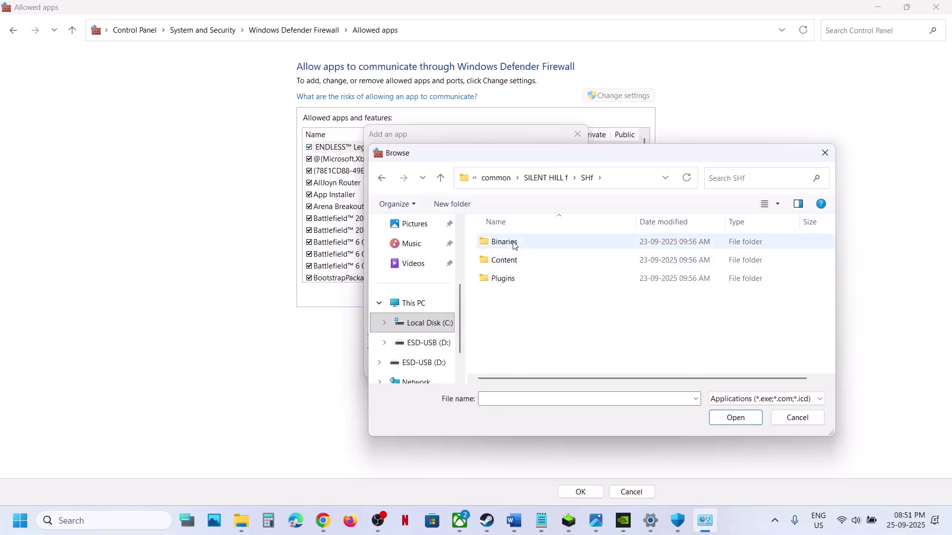
pyautogui.doubleClick(515, 244)
pyautogui.doubleClick(514, 244)
pyautogui.click(515, 267)
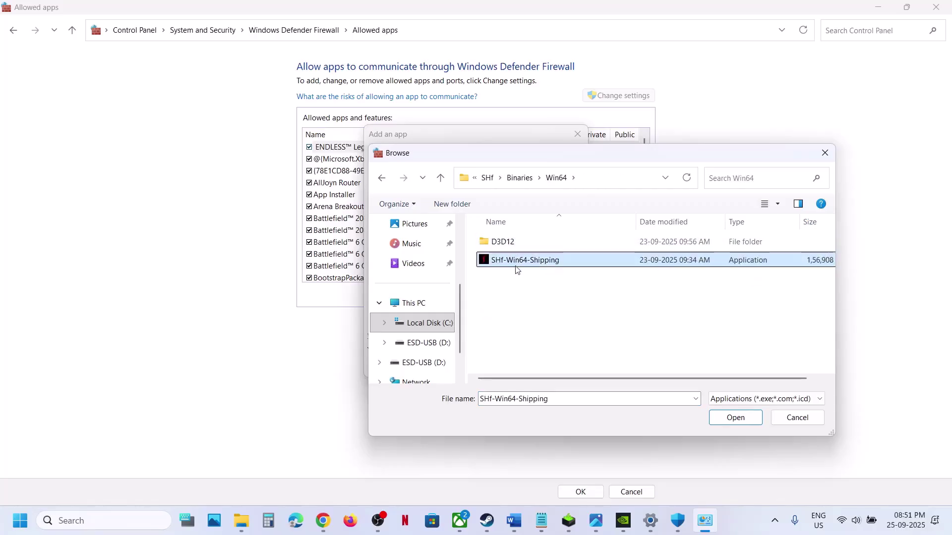
pyautogui.click(749, 417)
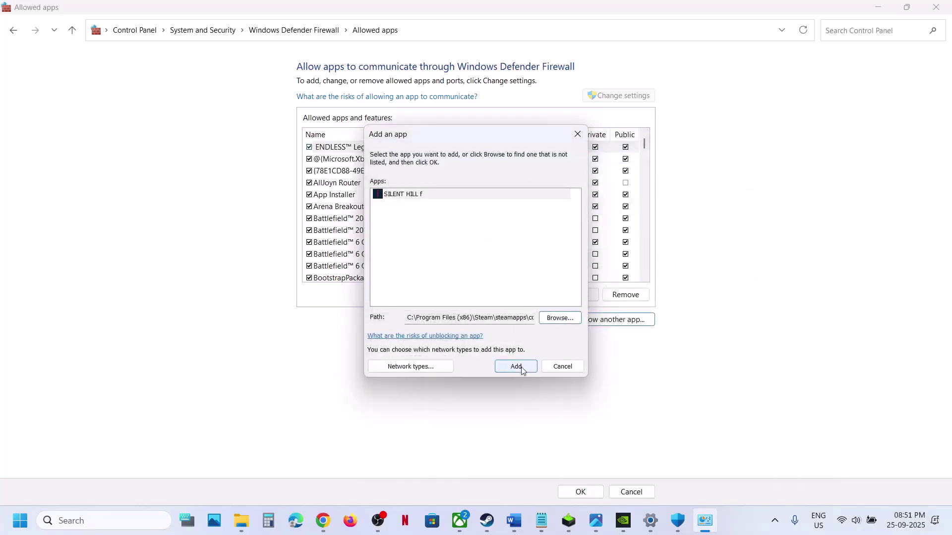
pyautogui.click(522, 371)
pyautogui.click(552, 309)
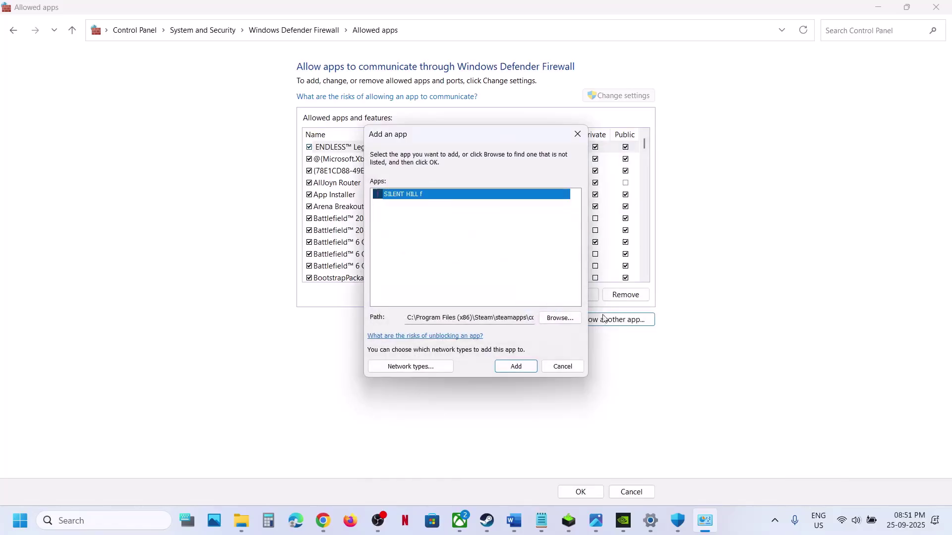
# Step: Try to add the SHf application from the main SILENT HILL f folder as an allowed firewall app
pyautogui.click(559, 318)
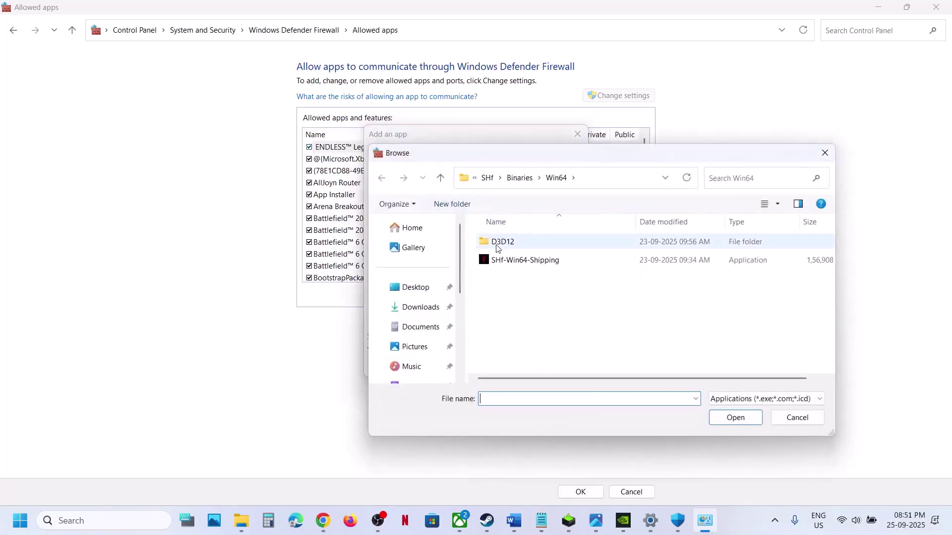
pyautogui.click(488, 178)
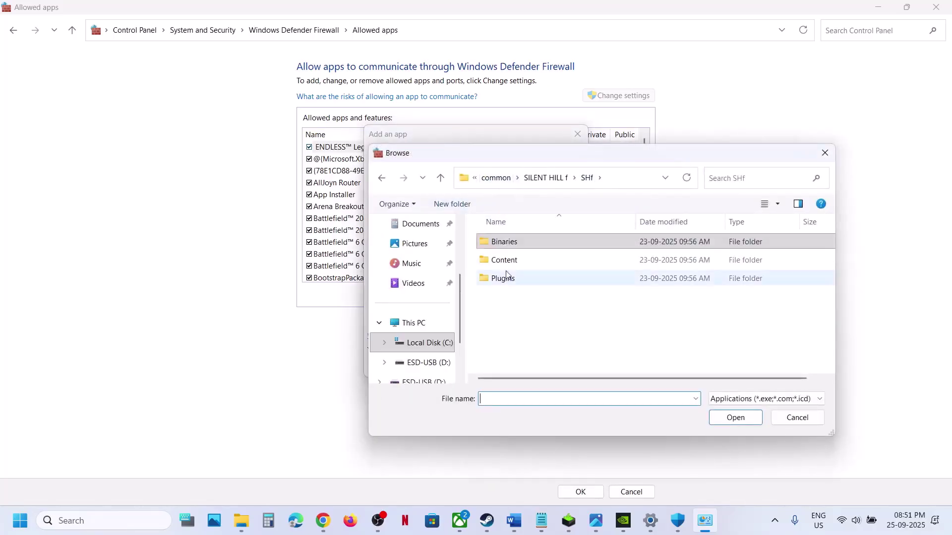
pyautogui.click(535, 178)
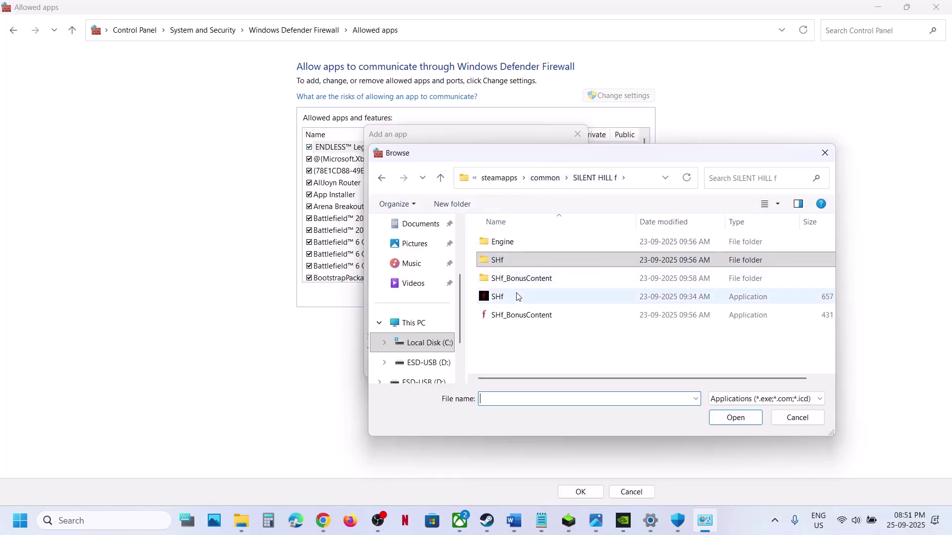
pyautogui.click(517, 296)
pyautogui.click(714, 419)
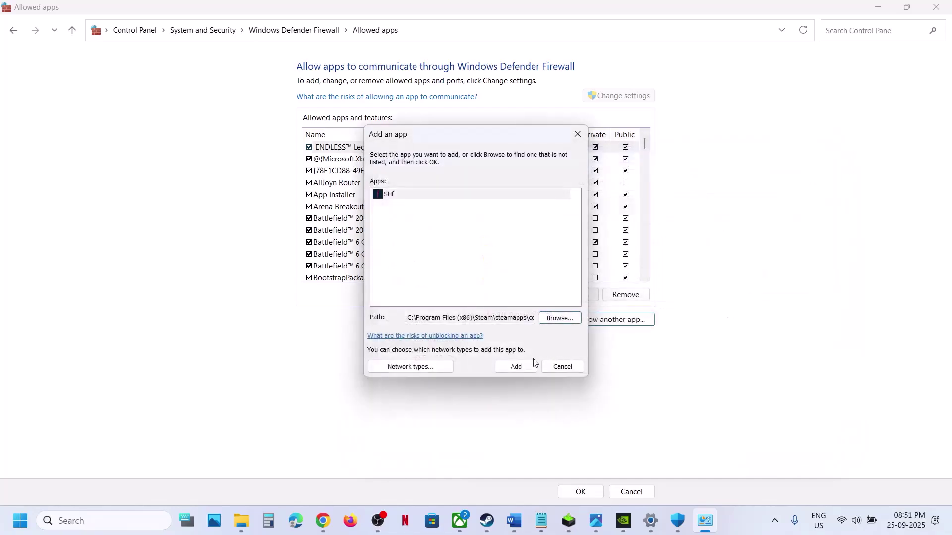
pyautogui.click(534, 363)
pyautogui.click(537, 305)
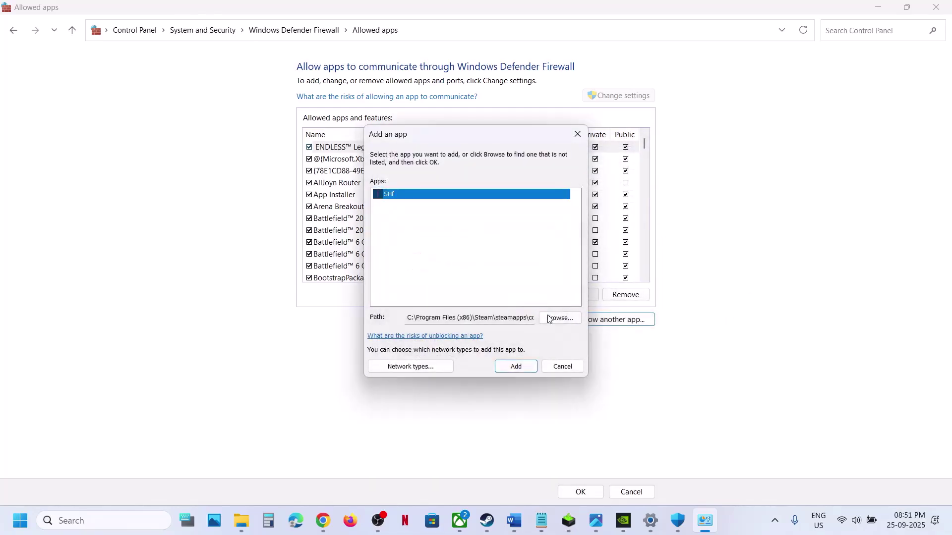
# Step: Try to add SHf_BonusContent as an allowed firewall app, and close the Add an app dialog
pyautogui.click(549, 319)
pyautogui.doubleClick(510, 314)
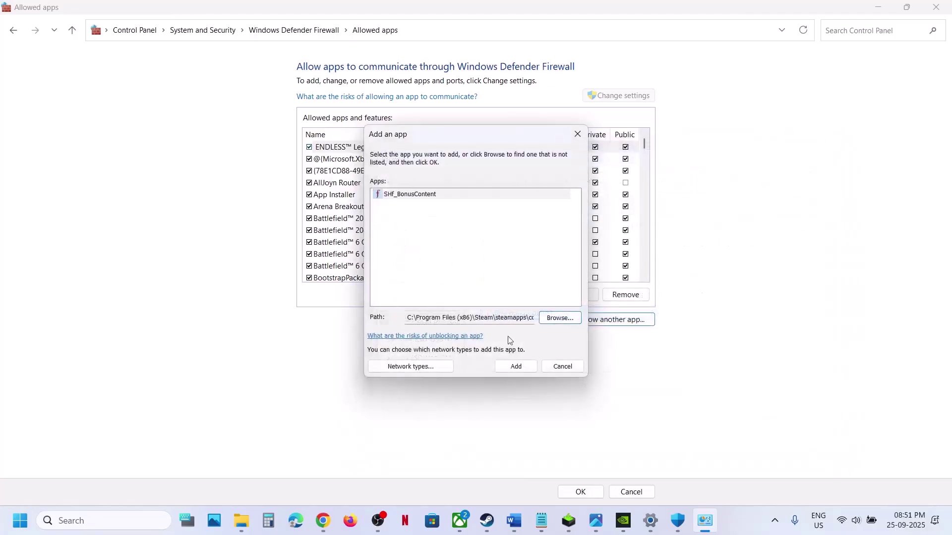
pyautogui.click(516, 366)
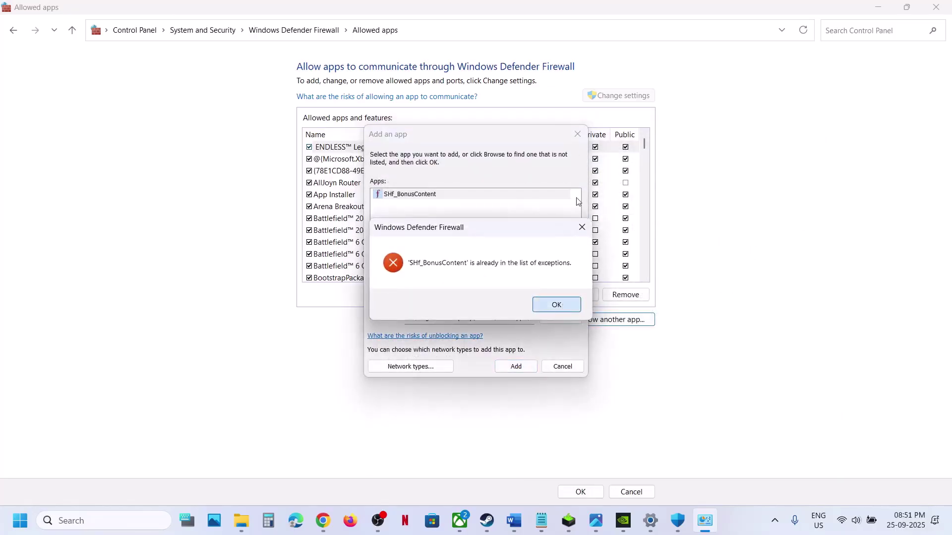
pyautogui.click(578, 138)
pyautogui.click(556, 304)
pyautogui.click(576, 137)
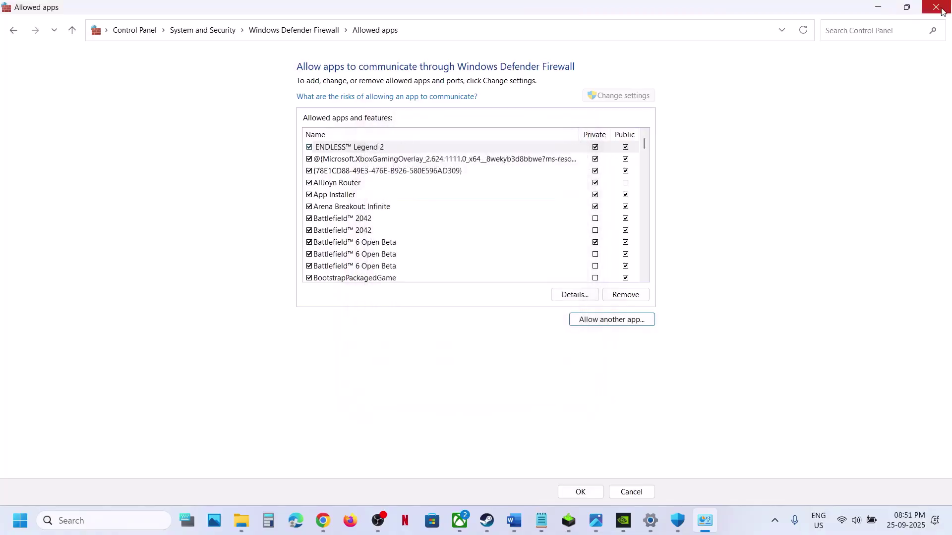
# Step: Close the Allowed apps, Windows Security and Settings windows, and go to Step 6 in the Word document
pyautogui.click(936, 7)
pyautogui.click(946, 7)
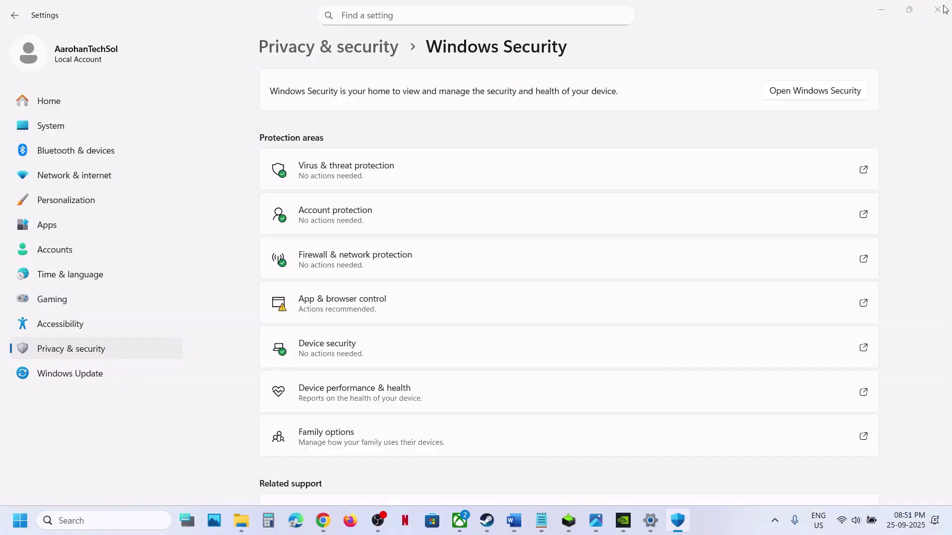
pyautogui.click(939, 7)
pyautogui.scroll(-3, 431, 306)
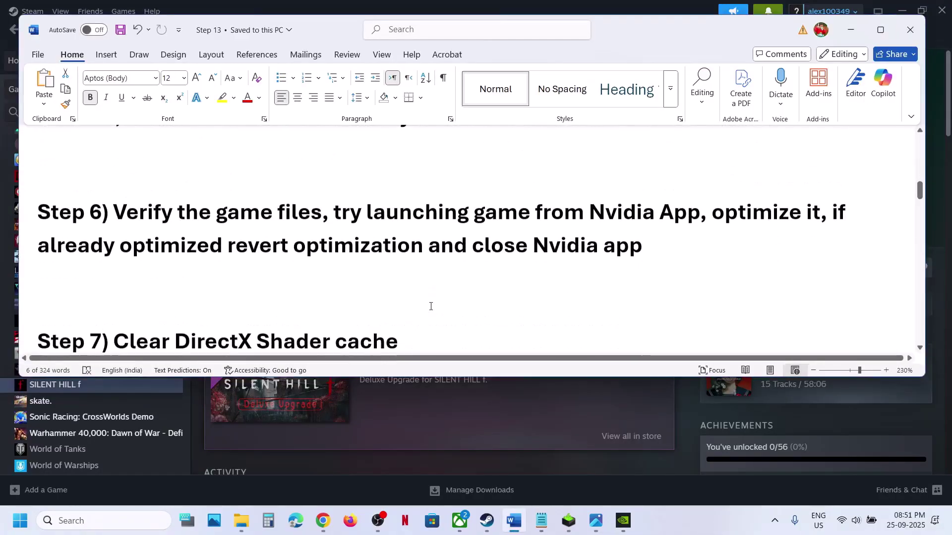
# Step: Examine the file integrity verification option in the Installed Files properties of SILENT HILL f in Steam
pyautogui.click(624, 410)
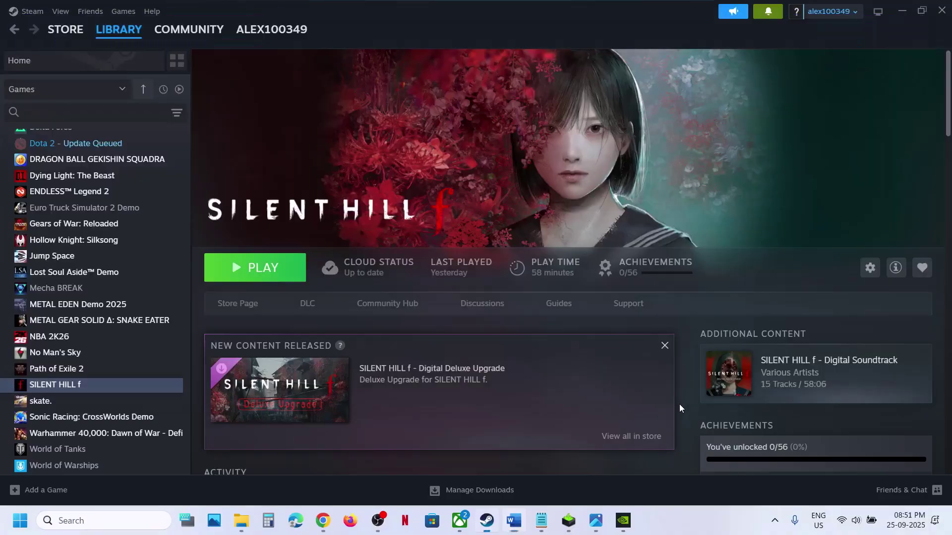
pyautogui.rightClick(77, 389)
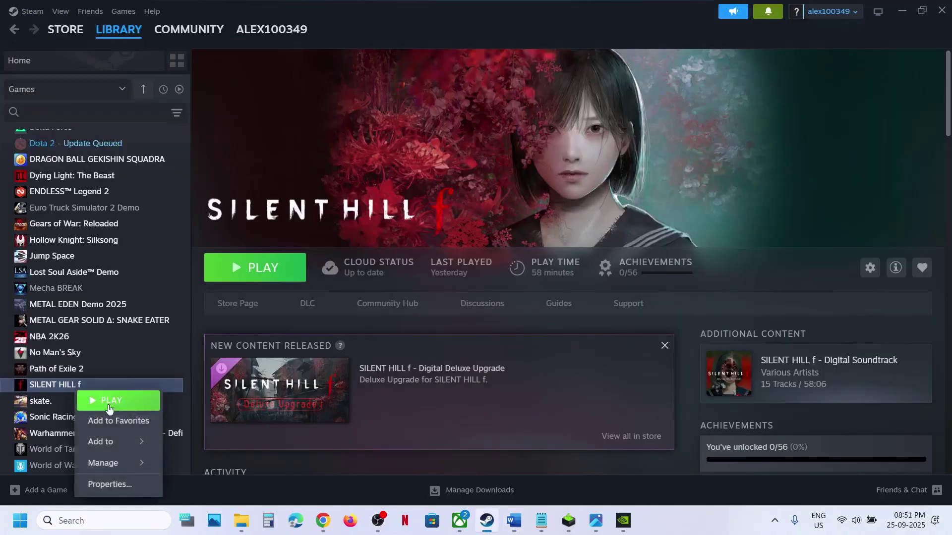
pyautogui.click(109, 484)
pyautogui.click(270, 174)
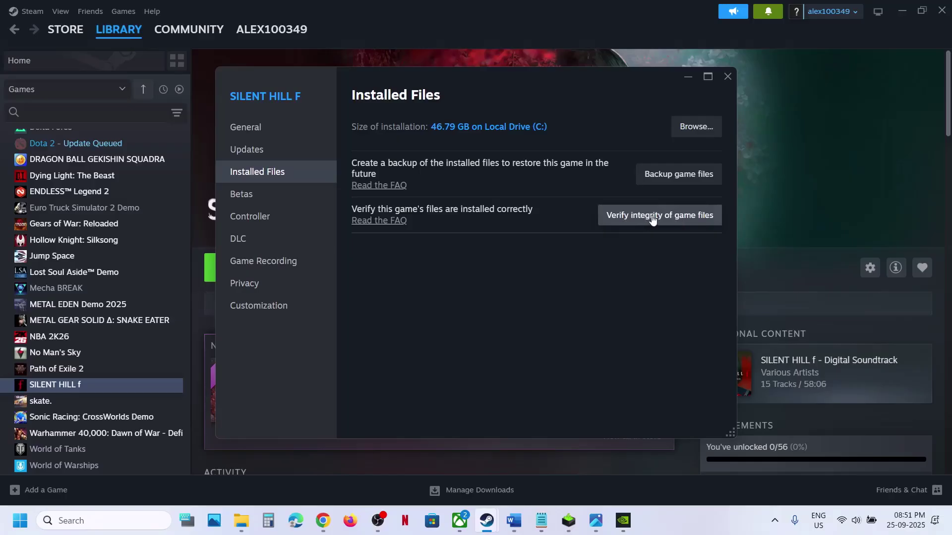
pyautogui.click(727, 77)
# Step: Highlight "launching game from Nvidia" in Step 6 of the Word document and open the NVIDIA App
pyautogui.click(520, 510)
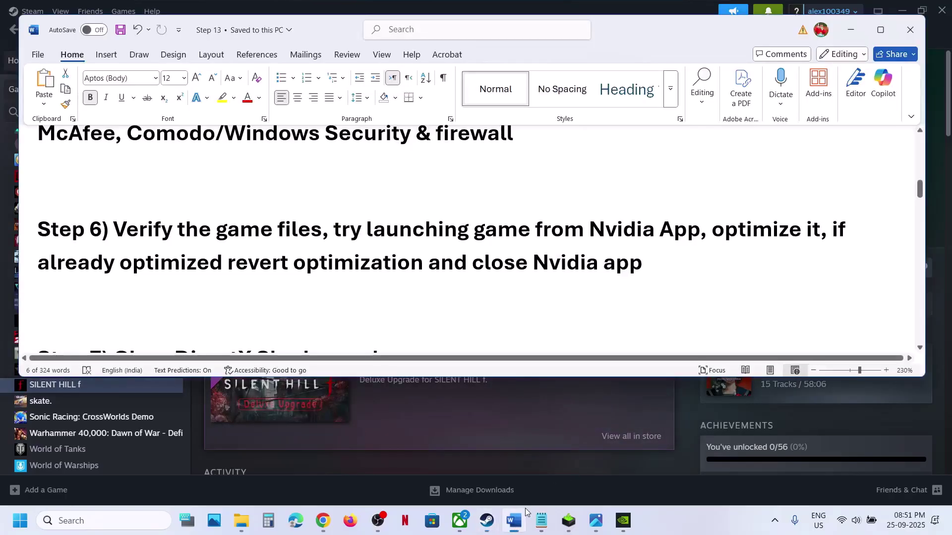
pyautogui.moveTo(383, 235); pyautogui.dragTo(657, 233)
pyautogui.click(127, 513)
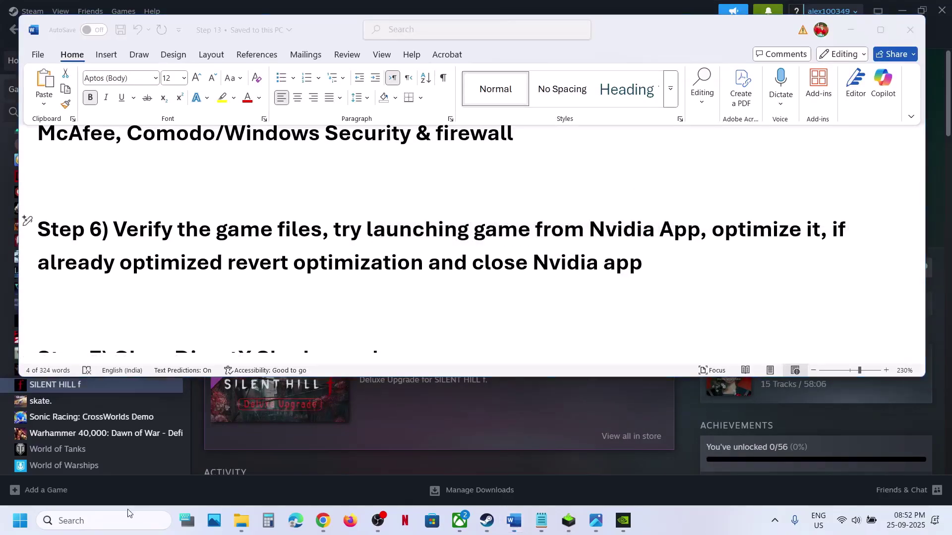
pyautogui.click(124, 516)
pyautogui.write('nvi')
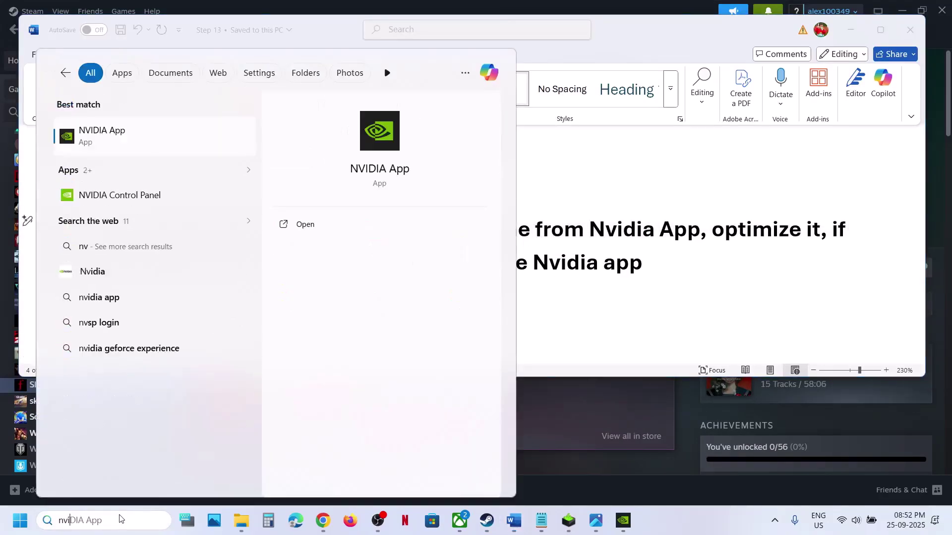
pyautogui.press('Return')
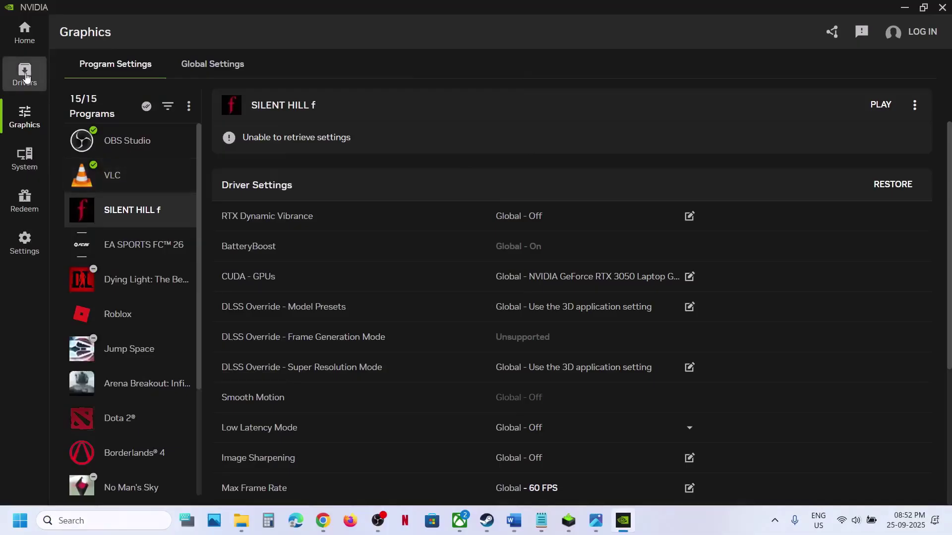
# Step: Open the graphics program settings of SILENT HILL f from the NVIDIA App's home library
pyautogui.click(25, 31)
pyautogui.moveTo(581, 370)
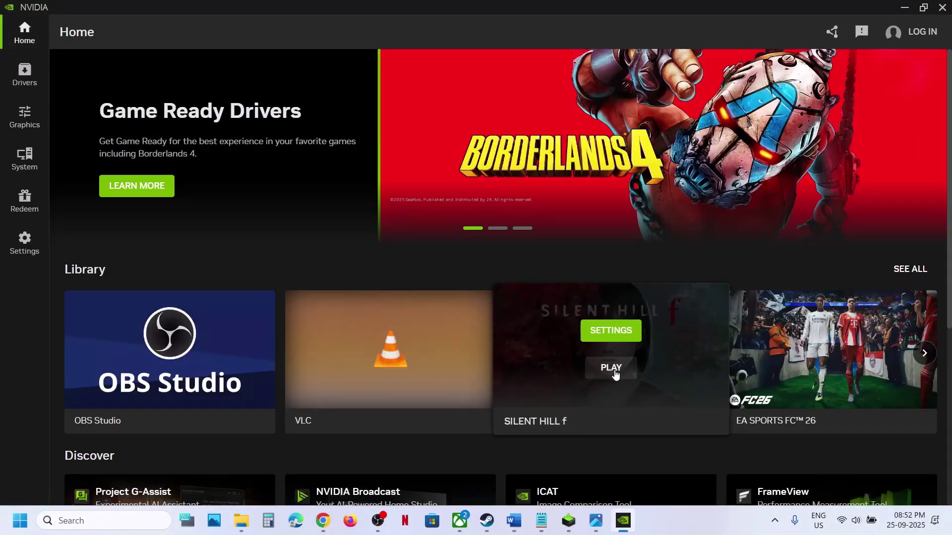
pyautogui.click(620, 332)
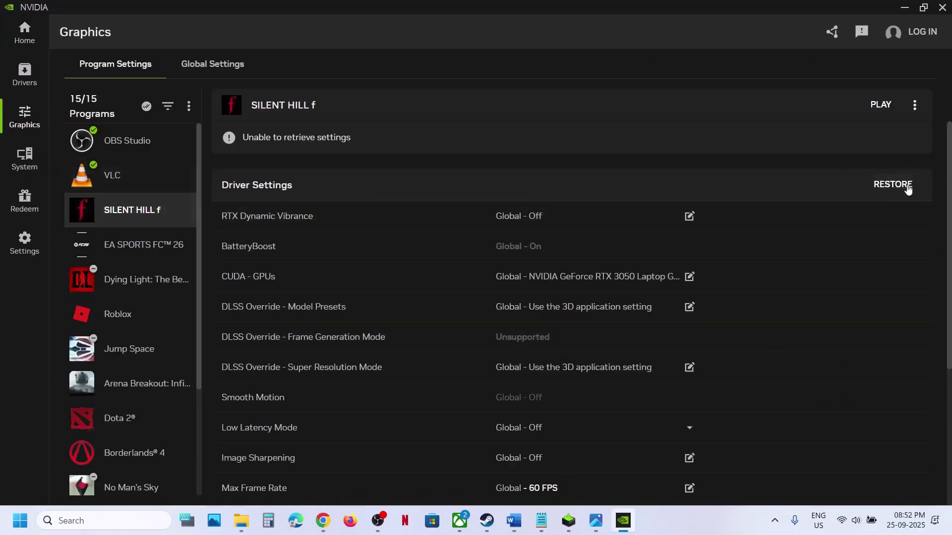
# Step: Revert the optimization of OBS Studio and return to the SILENT HILL f program settings
pyautogui.click(135, 143)
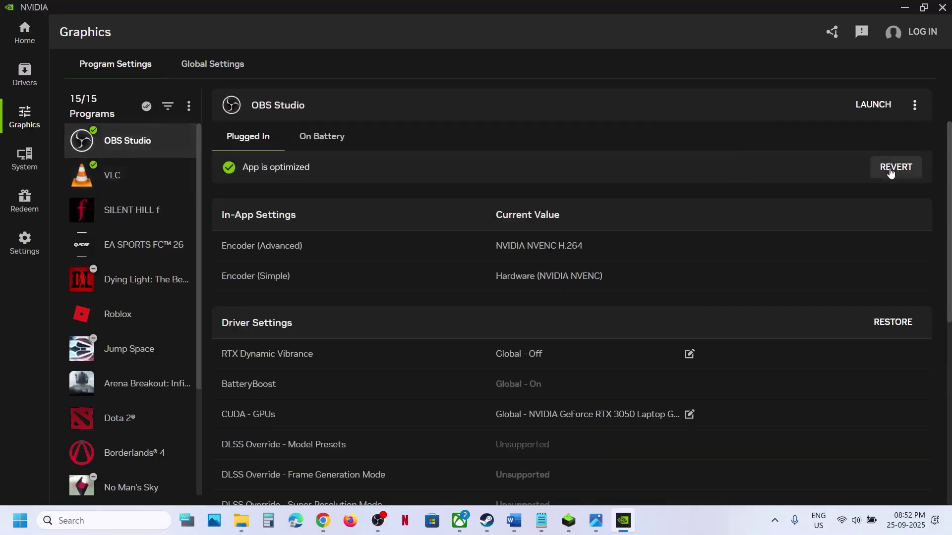
pyautogui.click(890, 168)
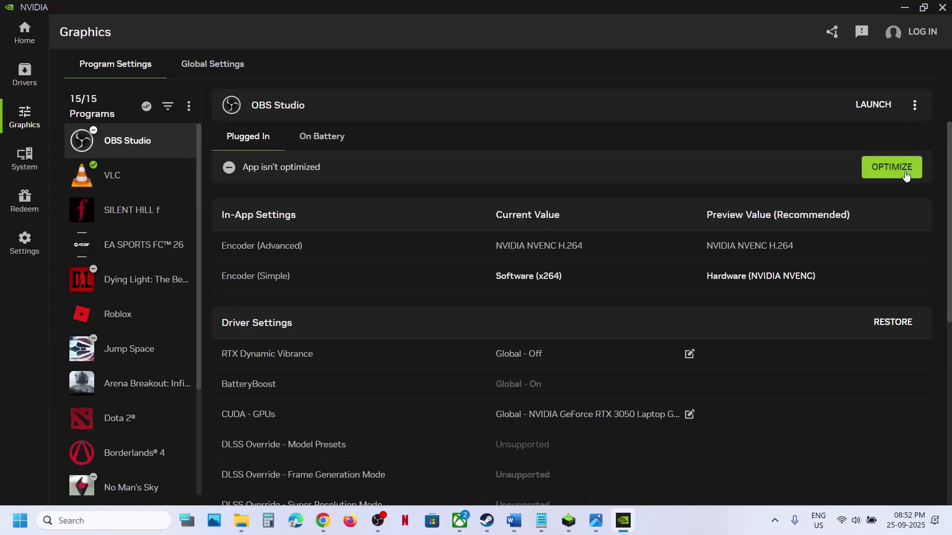
pyautogui.click(149, 212)
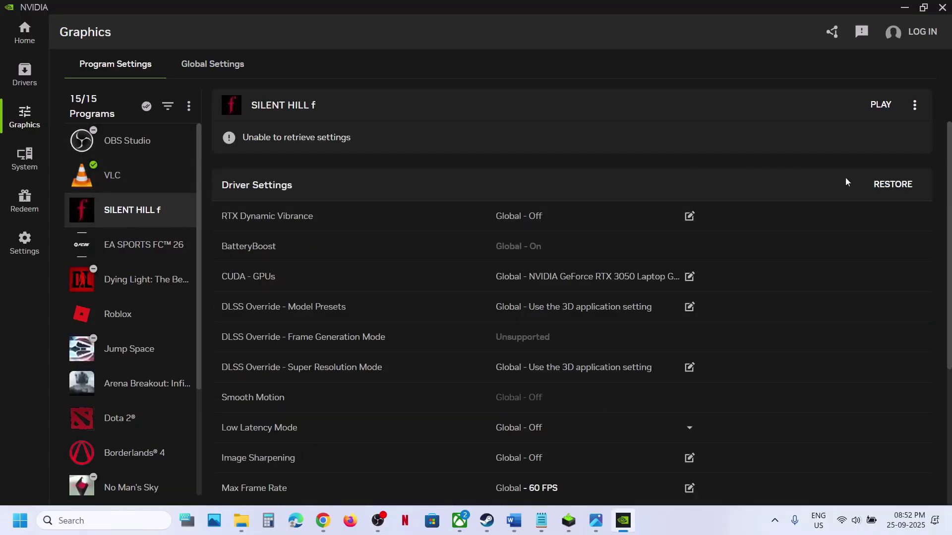
# Step: Optimize OBS Studio again and revert that optimization
pyautogui.click(166, 147)
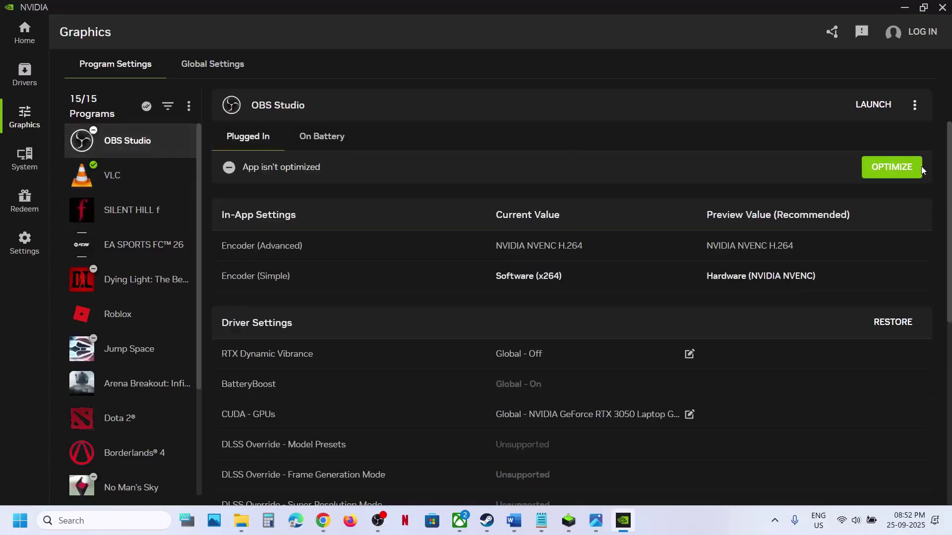
pyautogui.click(895, 174)
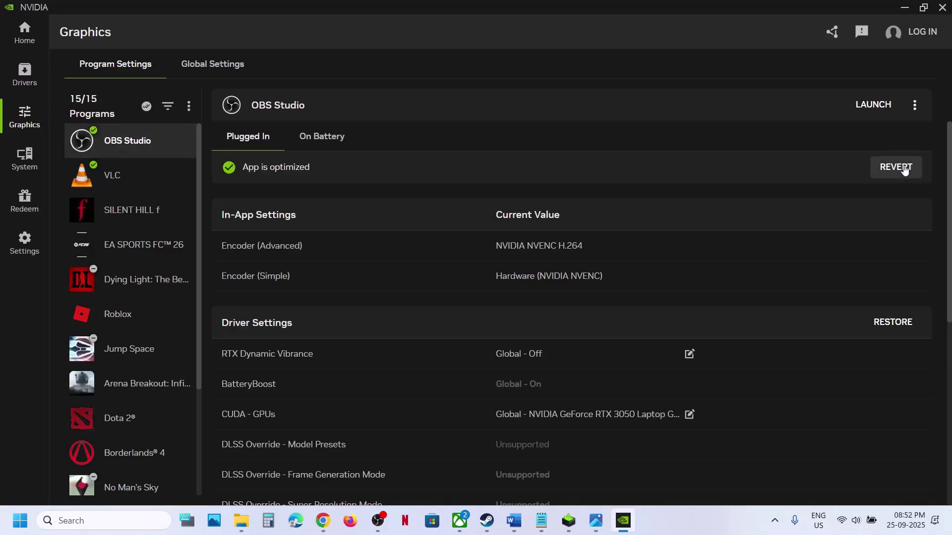
pyautogui.click(904, 170)
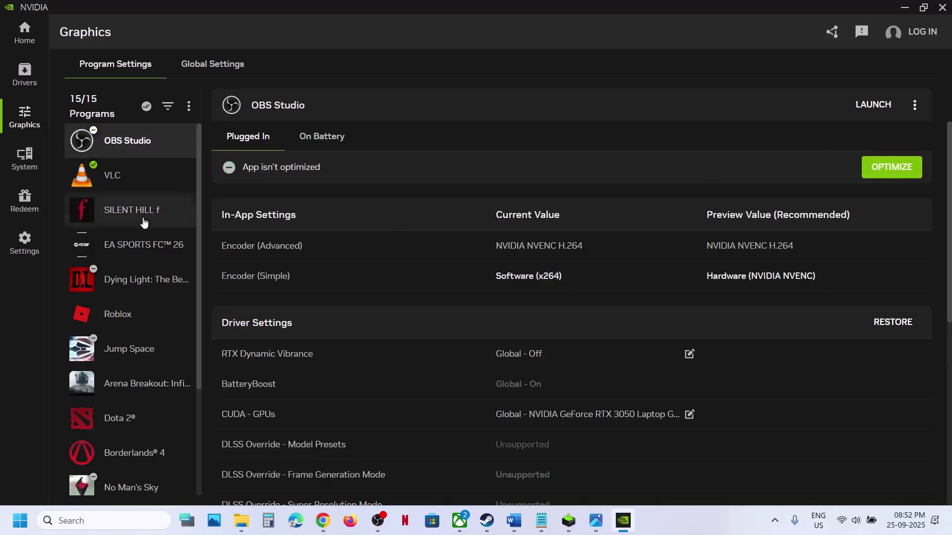
# Step: Reselect SILENT HILL f, close the NVIDIA App, and go to Step 7 in the Word document
pyautogui.click(114, 219)
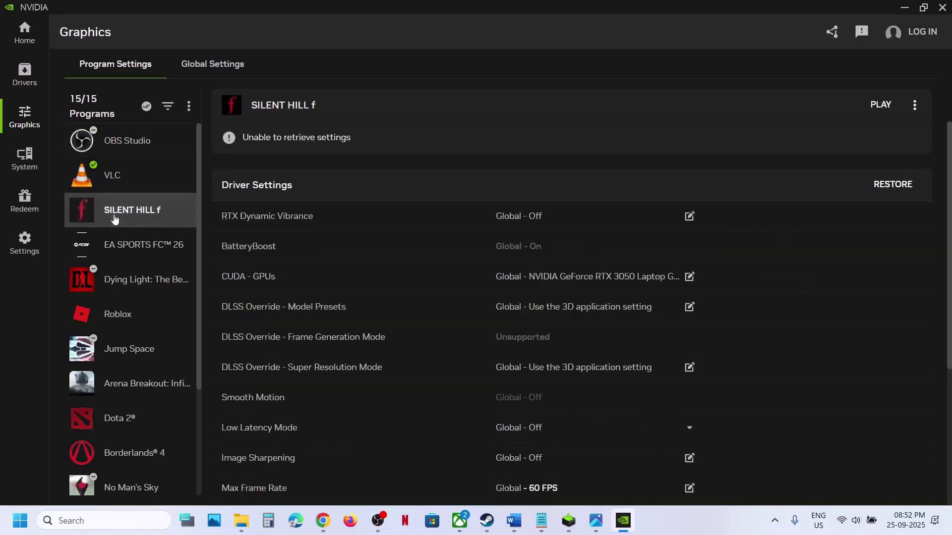
pyautogui.click(940, 8)
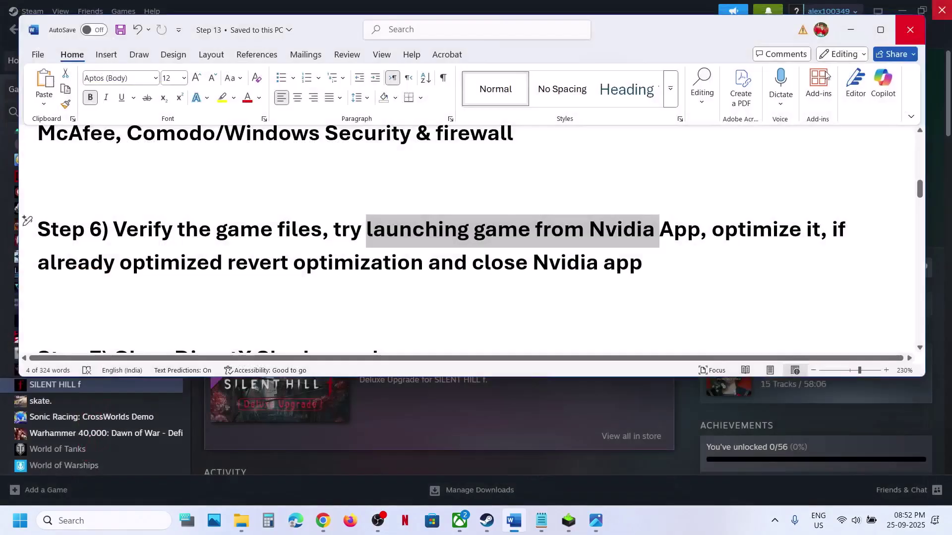
pyautogui.click(286, 295)
pyautogui.scroll(-5, 285, 294)
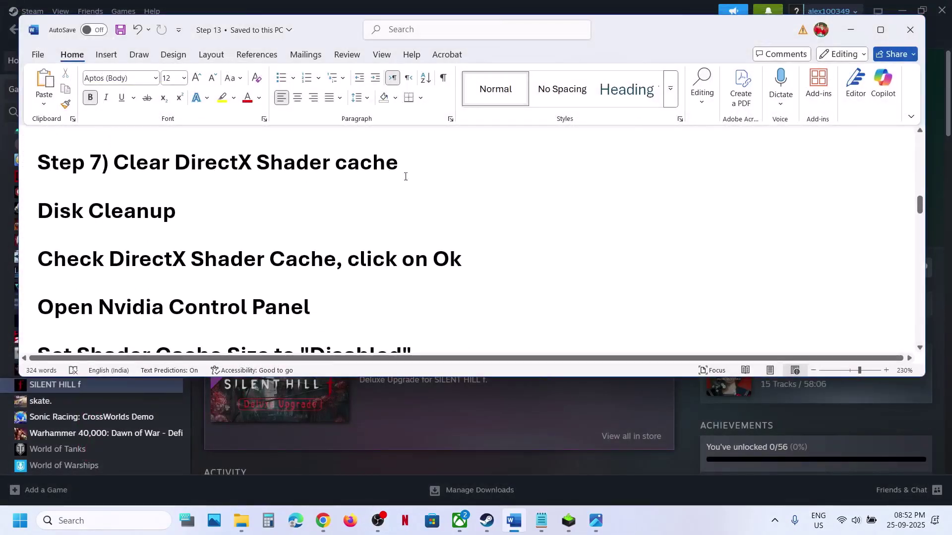
# Step: Run Disk Cleanup on drive C: with DirectX Shader Cache included and permanently delete the selected files
pyautogui.click(117, 517)
pyautogui.write('disk')
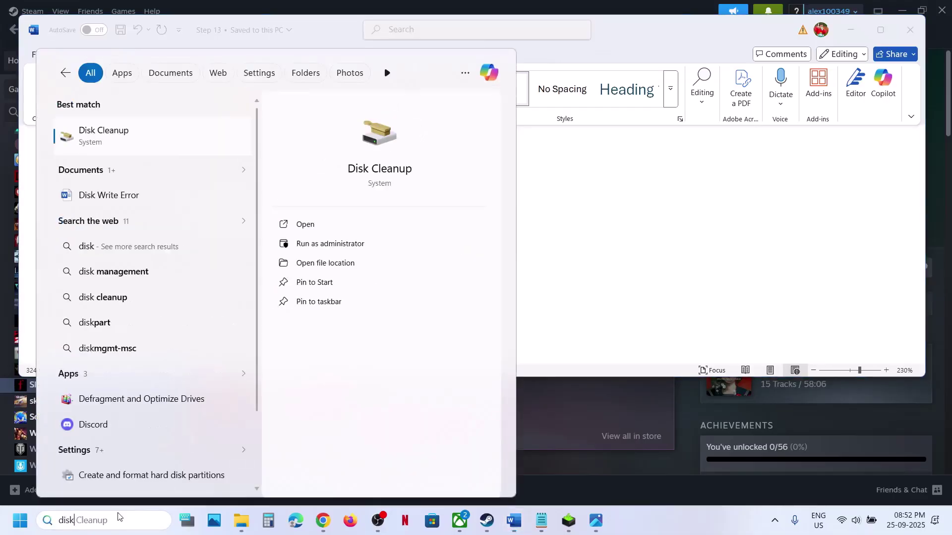
pyautogui.press('Return')
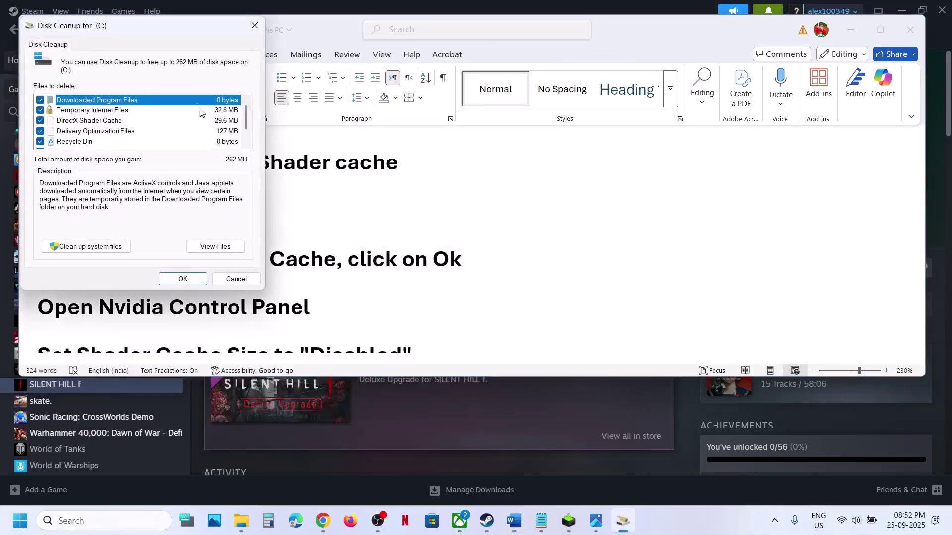
pyautogui.moveTo(160, 28); pyautogui.dragTo(534, 181)
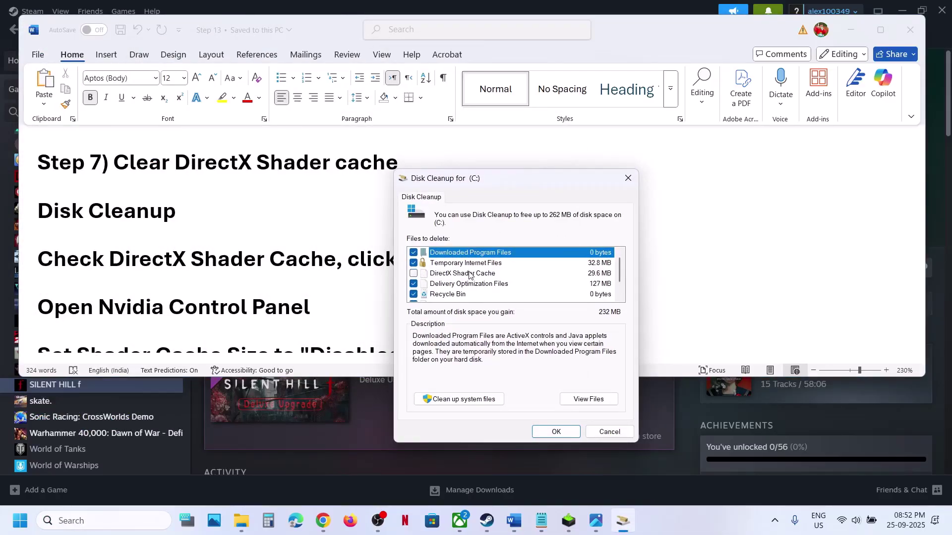
pyautogui.click(411, 275)
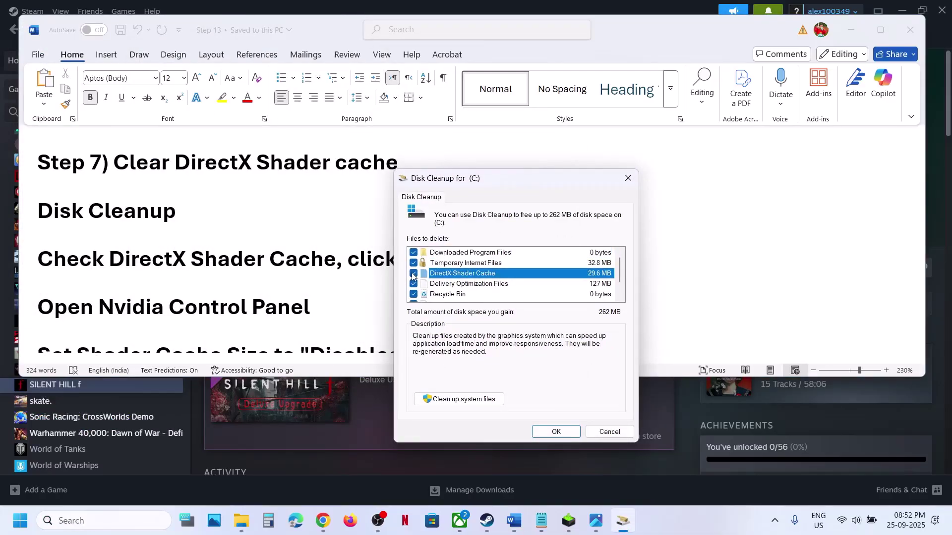
pyautogui.click(551, 430)
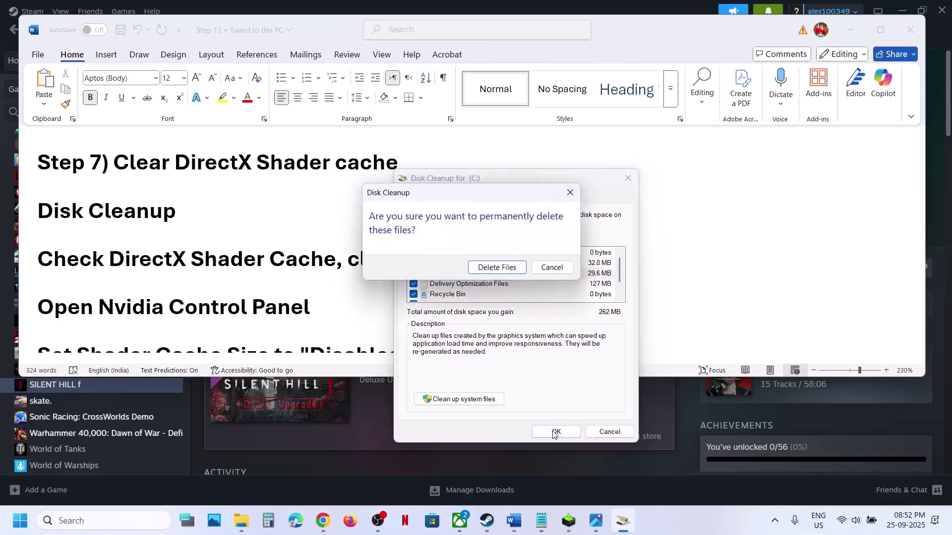
pyautogui.click(497, 268)
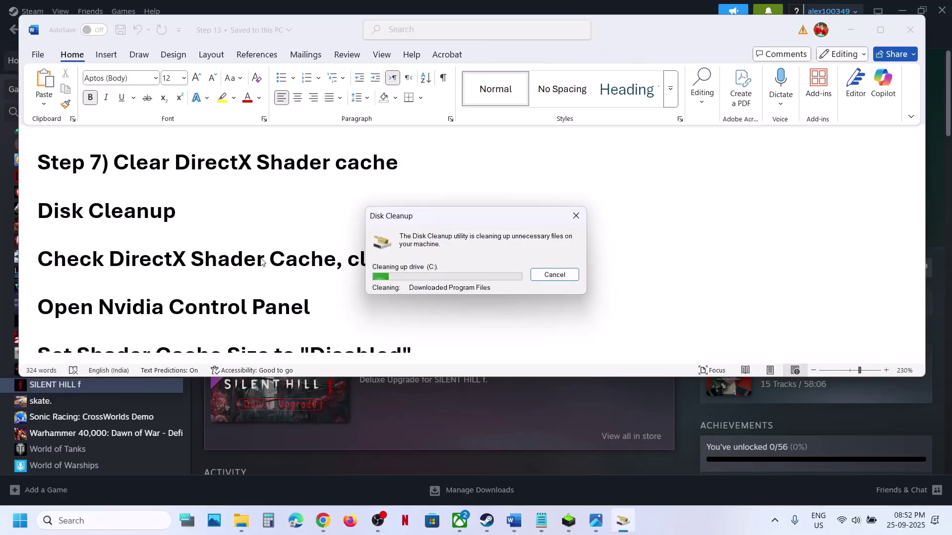
# Step: Open the NVIDIA Control Panel from the desktop and return to the shader cache instructions in the Word document
pyautogui.scroll(-3, 255, 305)
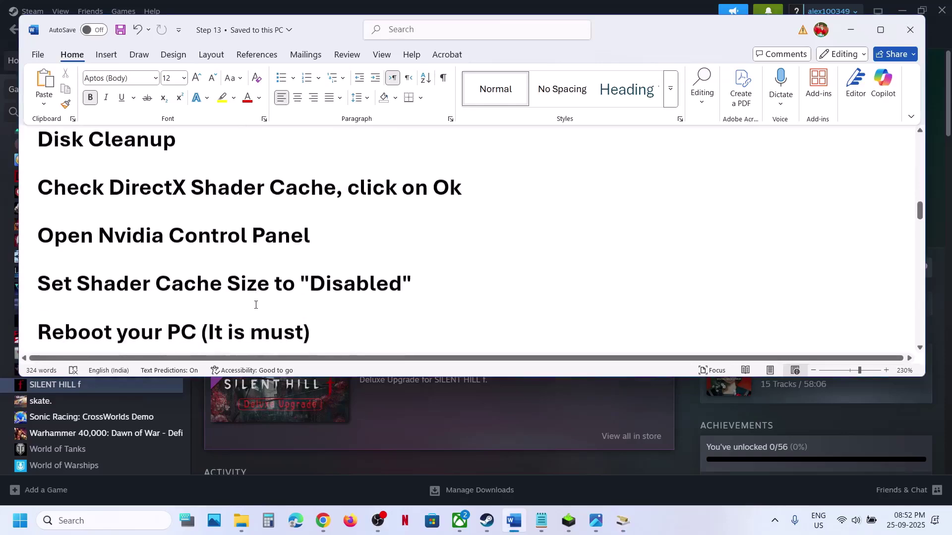
pyautogui.press('super+d')
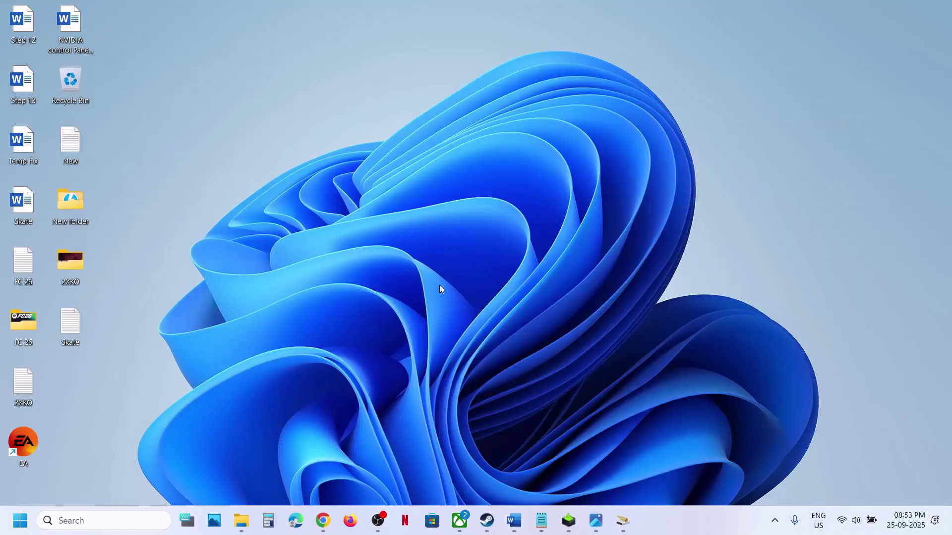
pyautogui.rightClick(439, 284)
pyautogui.click(500, 273)
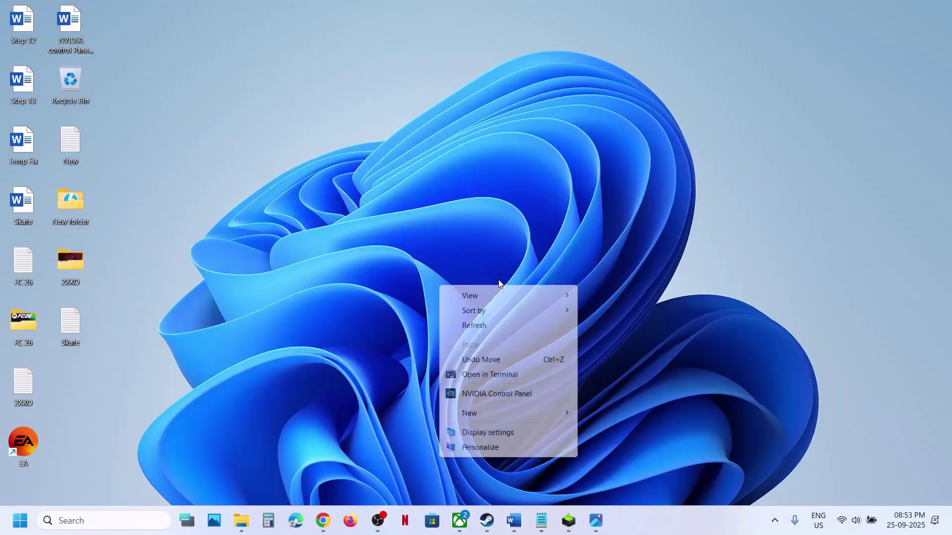
pyautogui.click(490, 393)
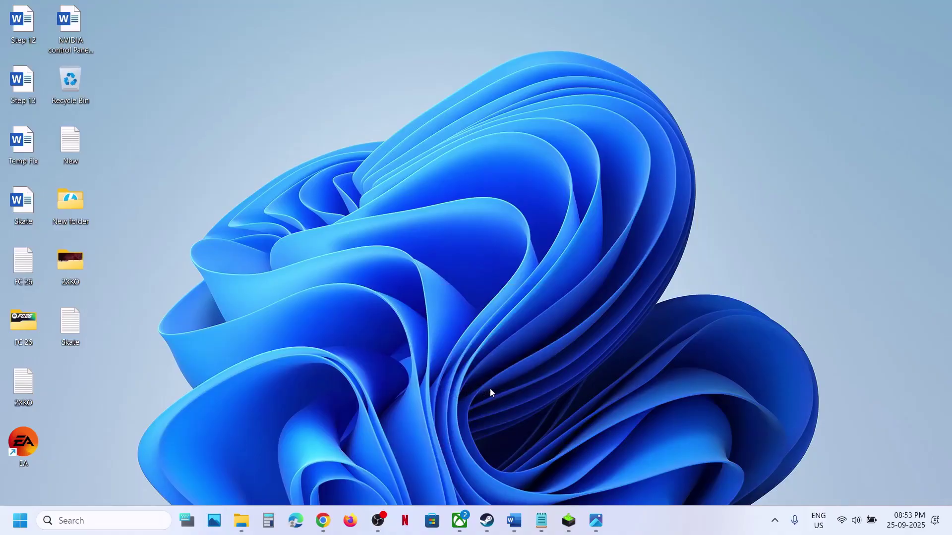
pyautogui.moveTo(511, 520)
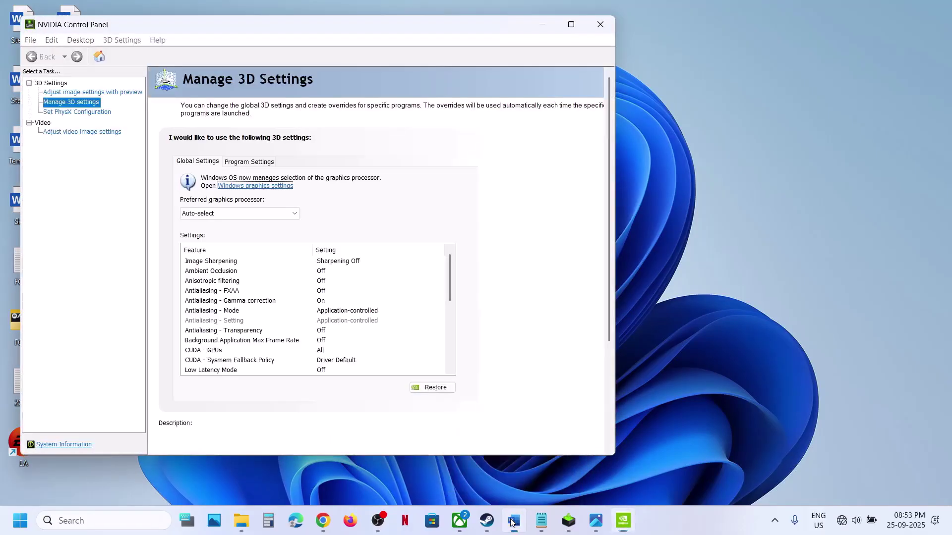
pyautogui.click(511, 520)
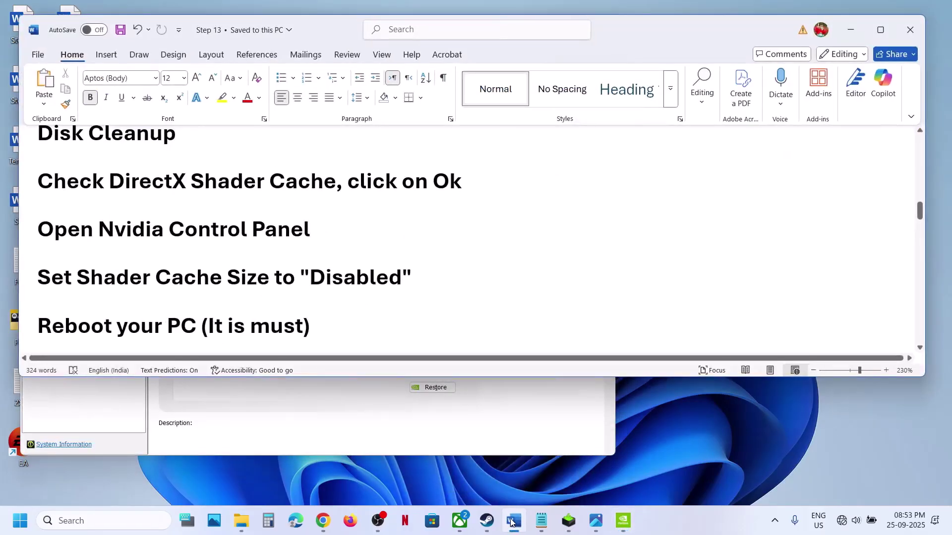
# Step: Set the global Shader Cache Size to Disabled in the NVIDIA Control Panel and apply the change
pyautogui.click(511, 521)
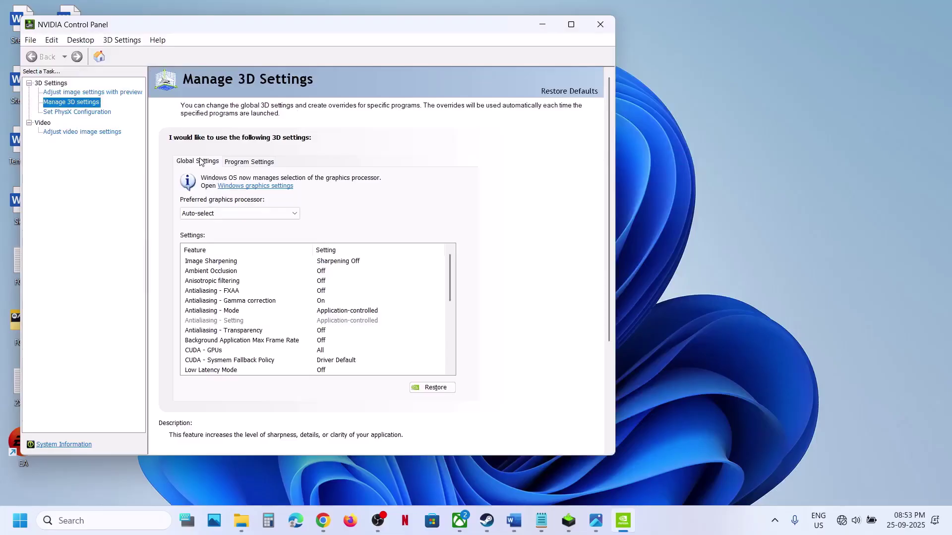
pyautogui.moveTo(445, 281); pyautogui.dragTo(451, 317)
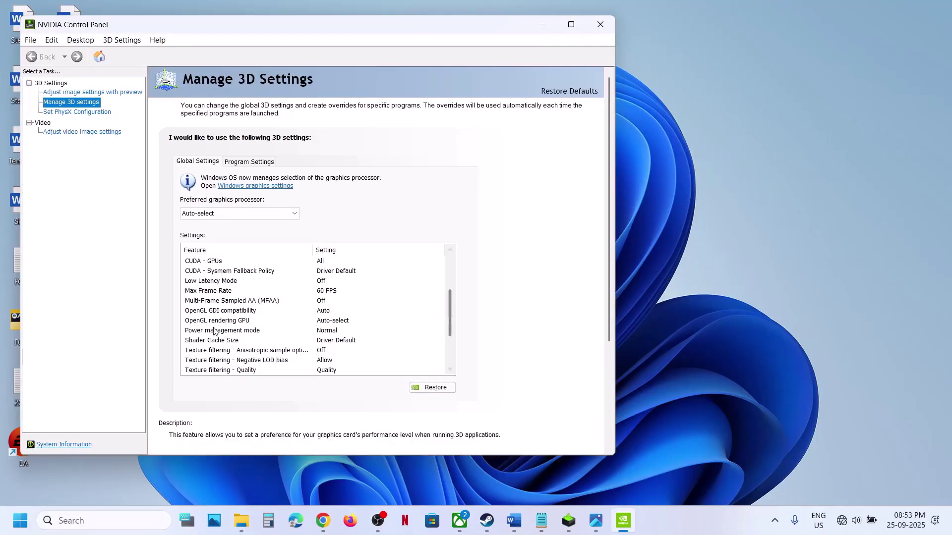
pyautogui.click(208, 343)
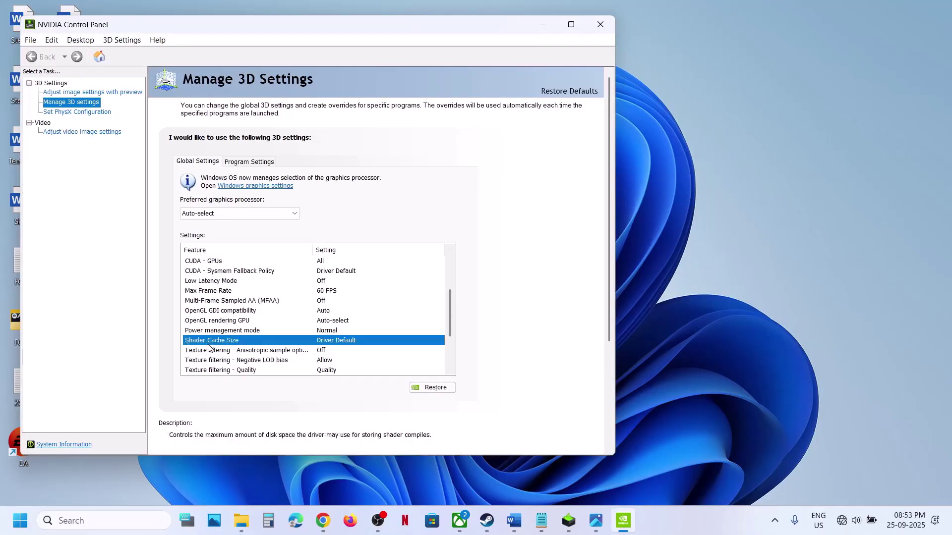
pyautogui.click(374, 341)
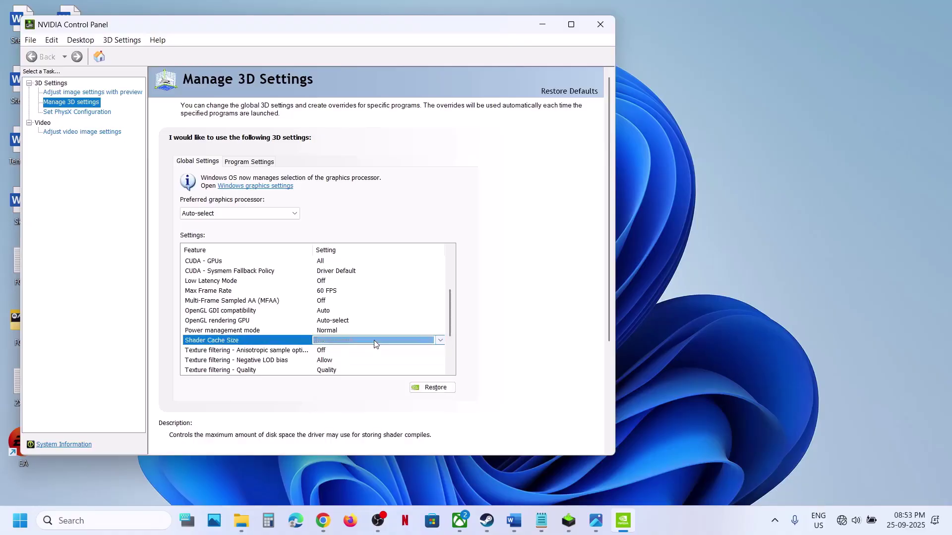
pyautogui.click(374, 340)
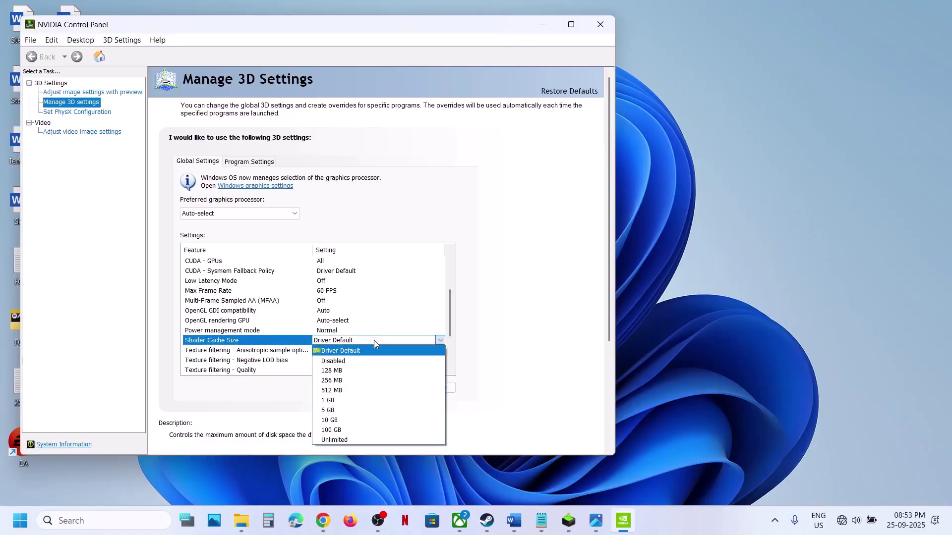
pyautogui.click(350, 363)
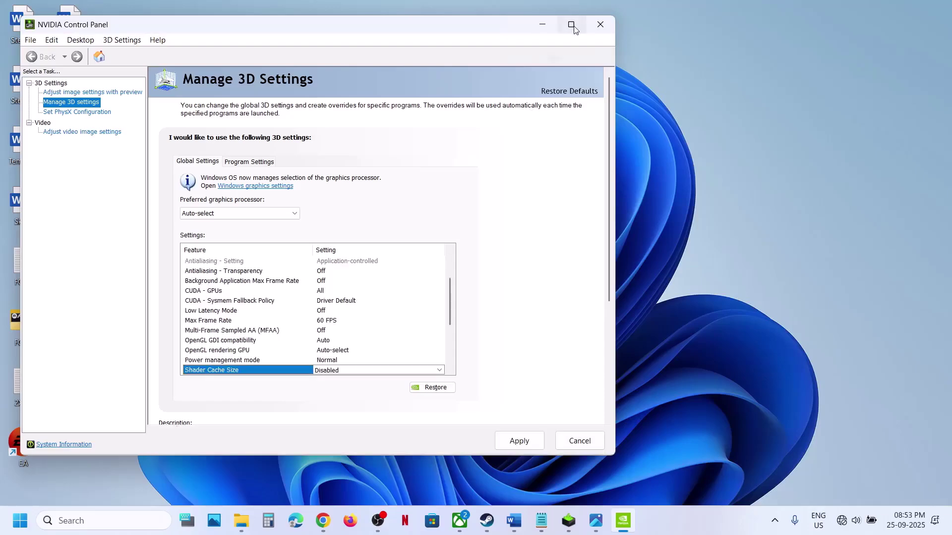
pyautogui.click(525, 445)
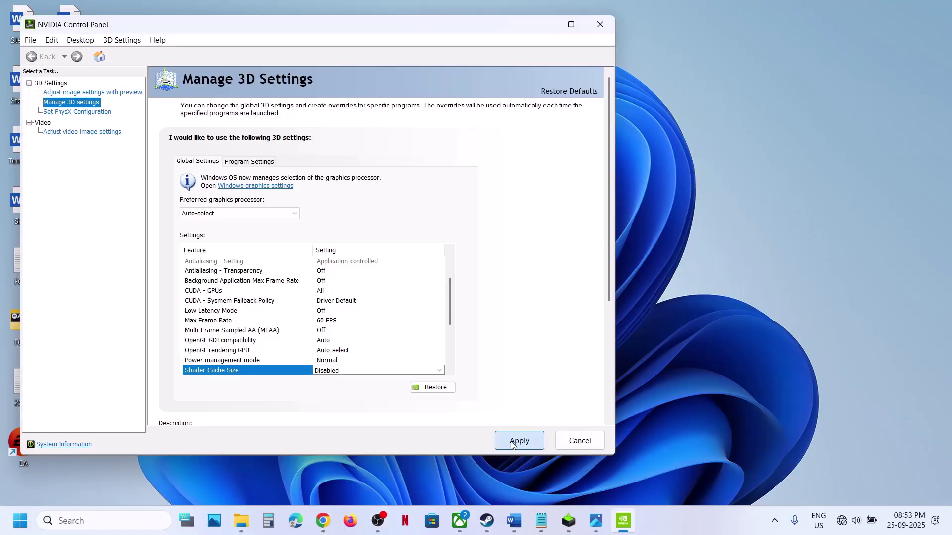
pyautogui.click(513, 445)
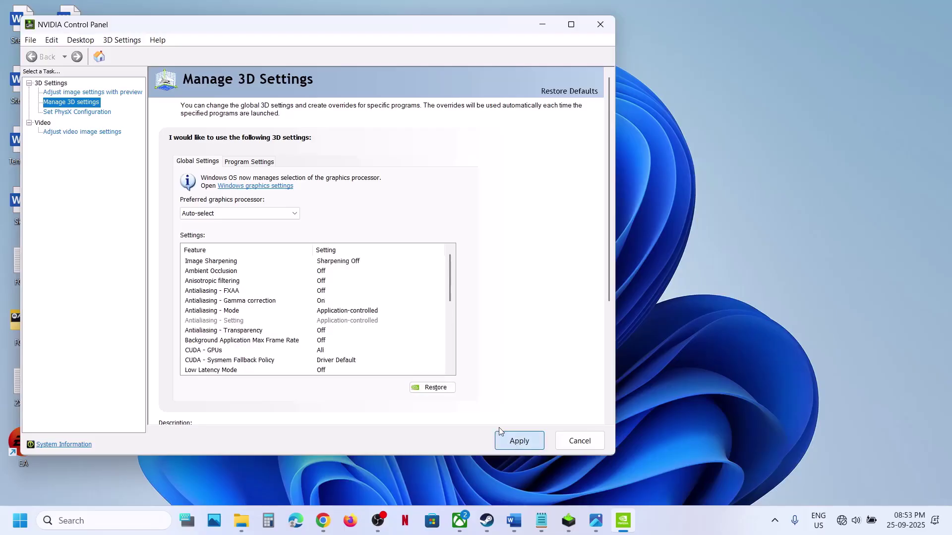
# Step: Highlight the reboot instruction in the Word document, bring up the Windows power options, and dismiss them without restarting
pyautogui.click(514, 521)
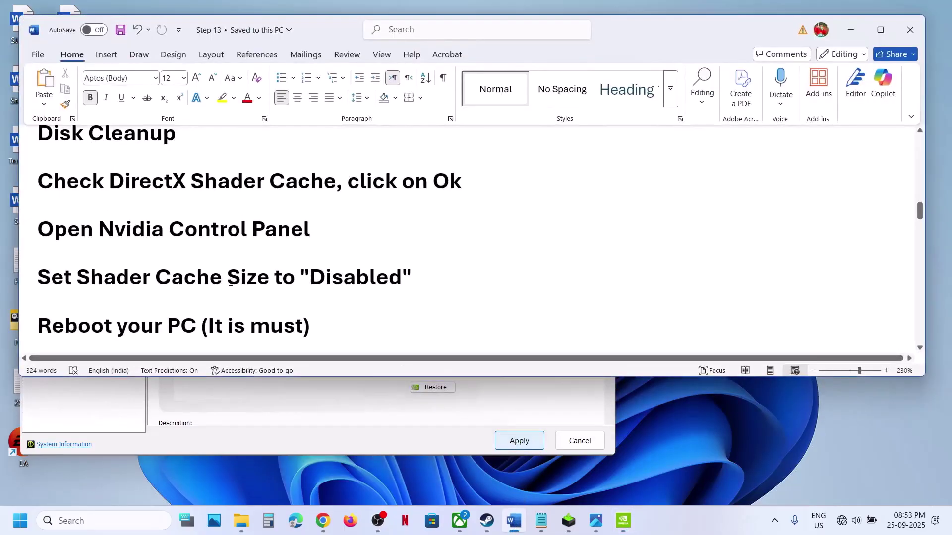
pyautogui.scroll(-3, 230, 283)
pyautogui.moveTo(67, 255); pyautogui.dragTo(181, 255)
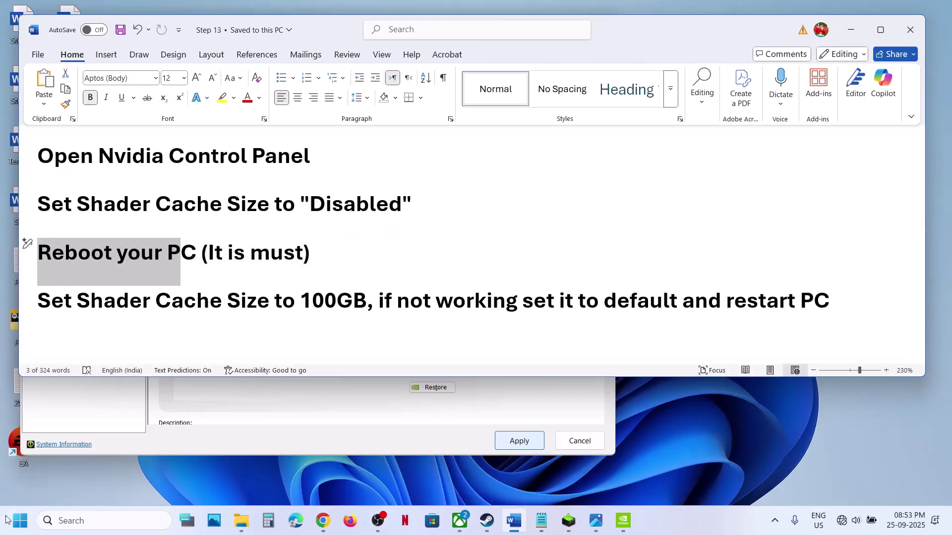
pyautogui.press('super')
pyautogui.click(360, 478)
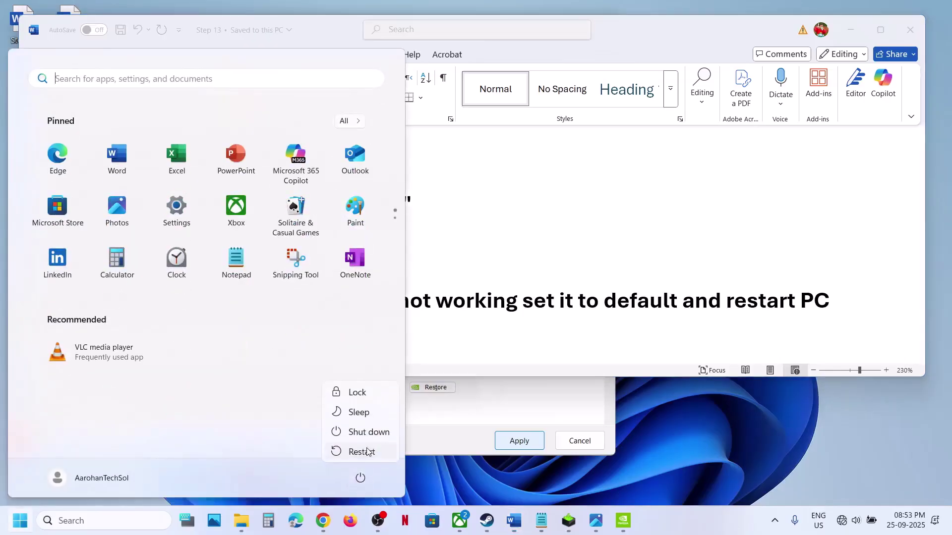
pyautogui.press('Escape')
pyautogui.press('Escape')
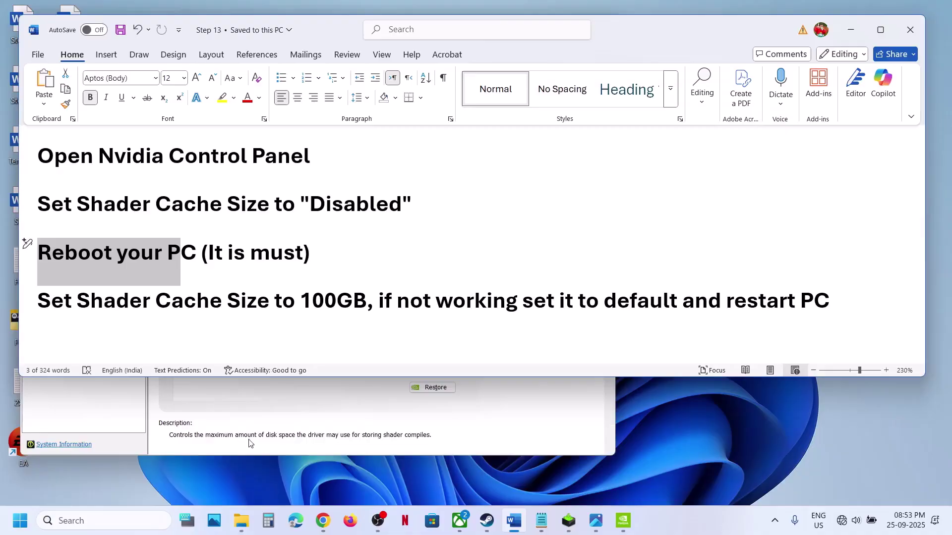
# Step: Switch back to the NVIDIA Control Panel, set the Shader Cache Size to 100 GB and apply it
pyautogui.click(249, 444)
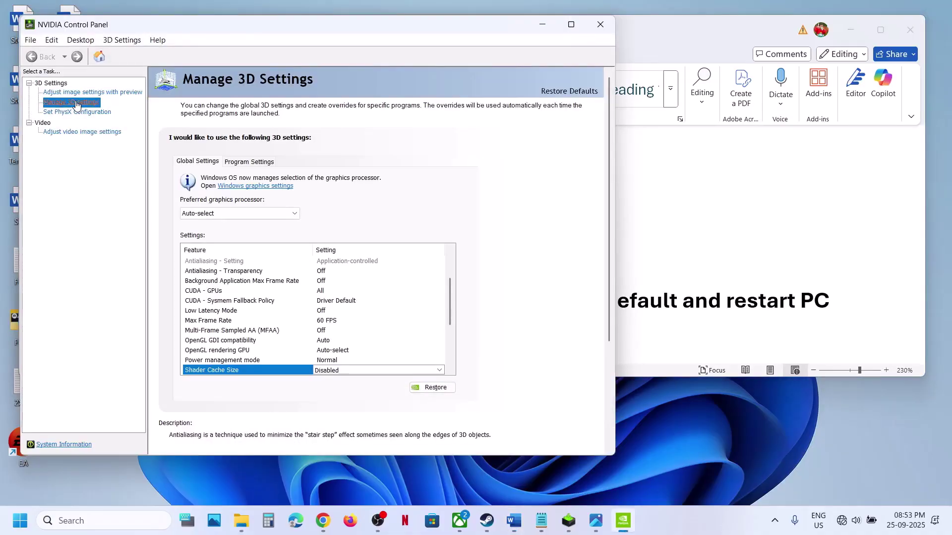
pyautogui.click(343, 371)
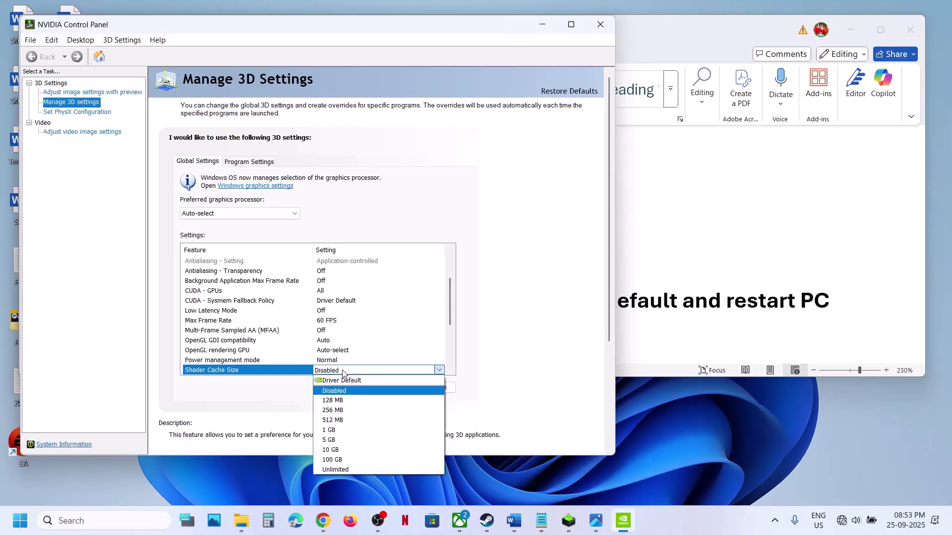
pyautogui.click(333, 459)
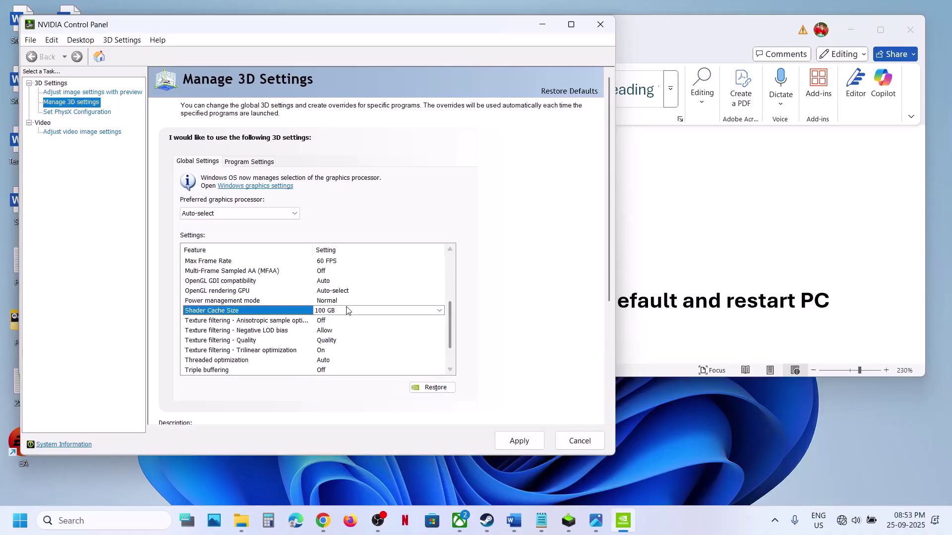
pyautogui.click(516, 446)
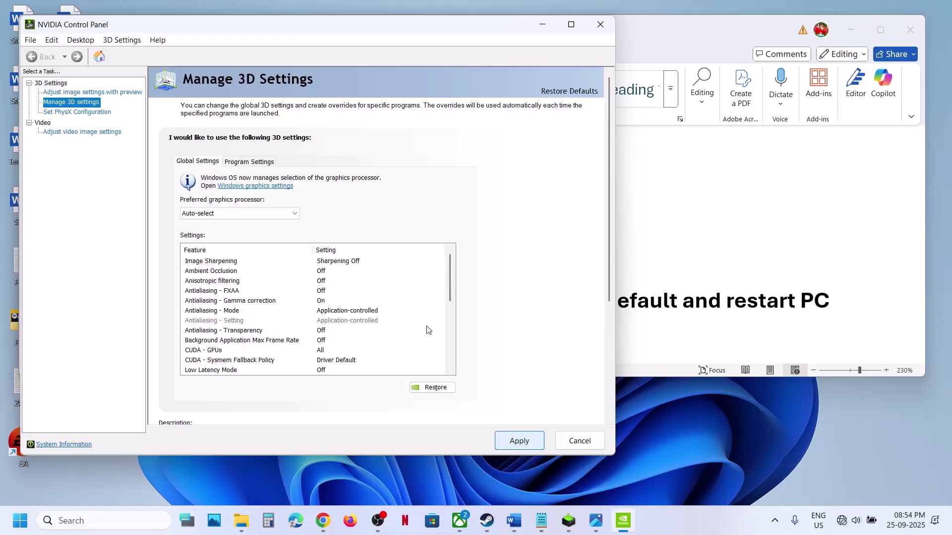
# Step: Set the Shader Cache Size to Driver Default and bring up the Windows power options
pyautogui.scroll(-6, 428, 330)
pyautogui.click(378, 271)
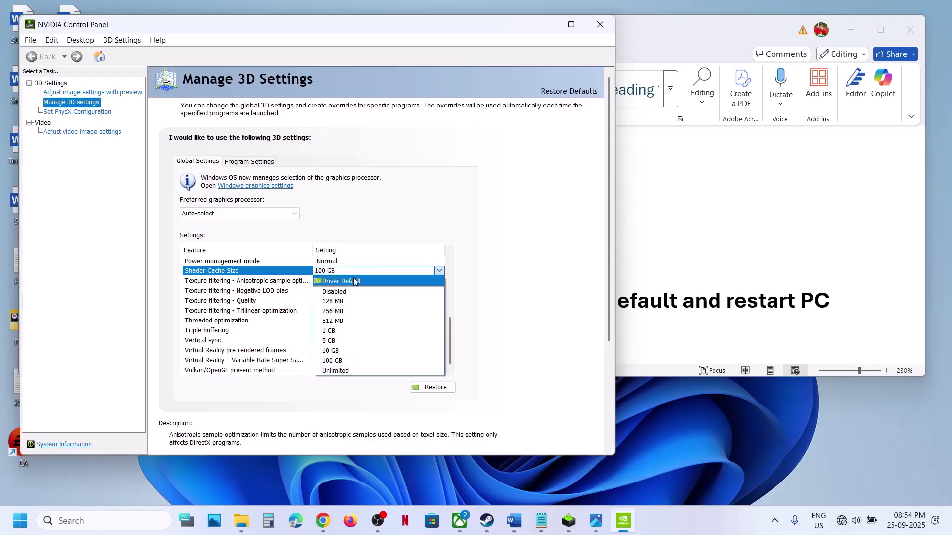
pyautogui.click(348, 282)
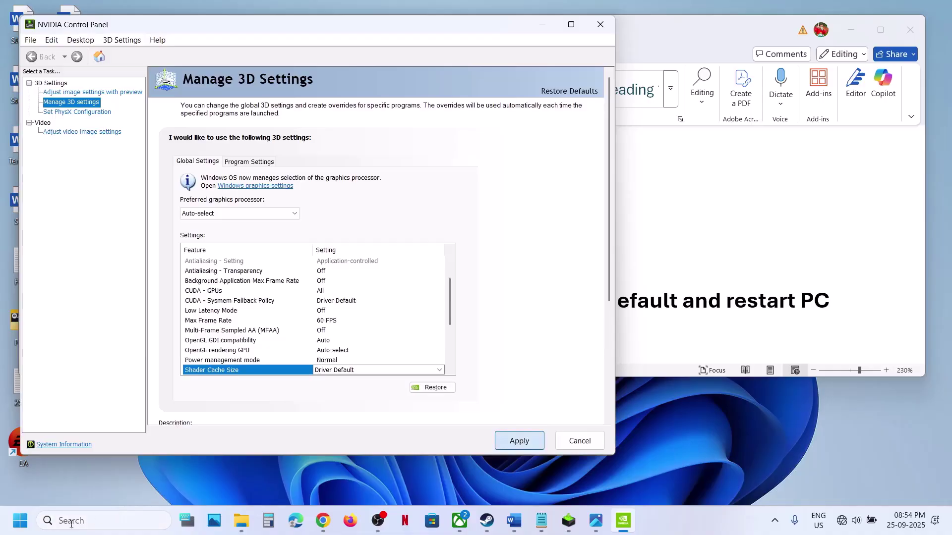
pyautogui.click(21, 521)
pyautogui.click(360, 478)
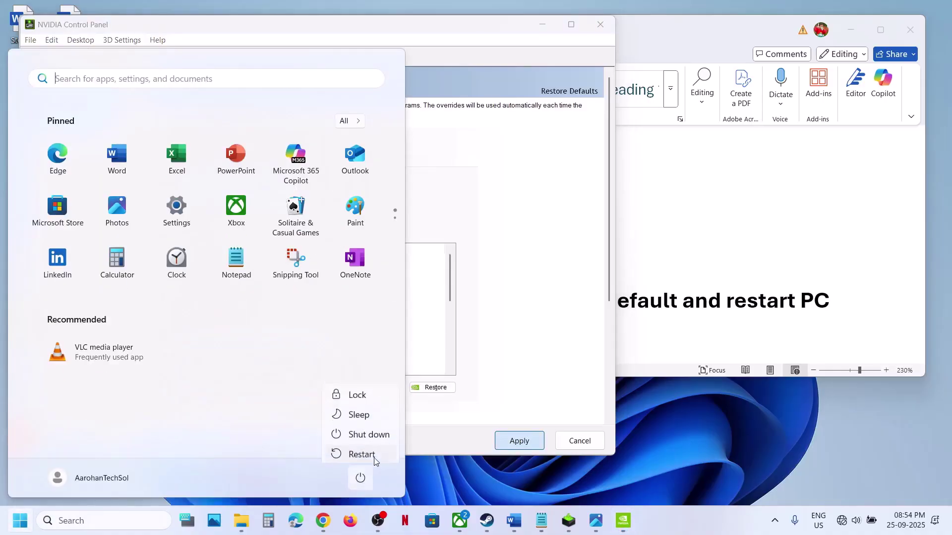
# Step: Go to Step 8 in the Word document and highlight the D3DSCache, DXCache and GLCache folder paths
pyautogui.click(517, 529)
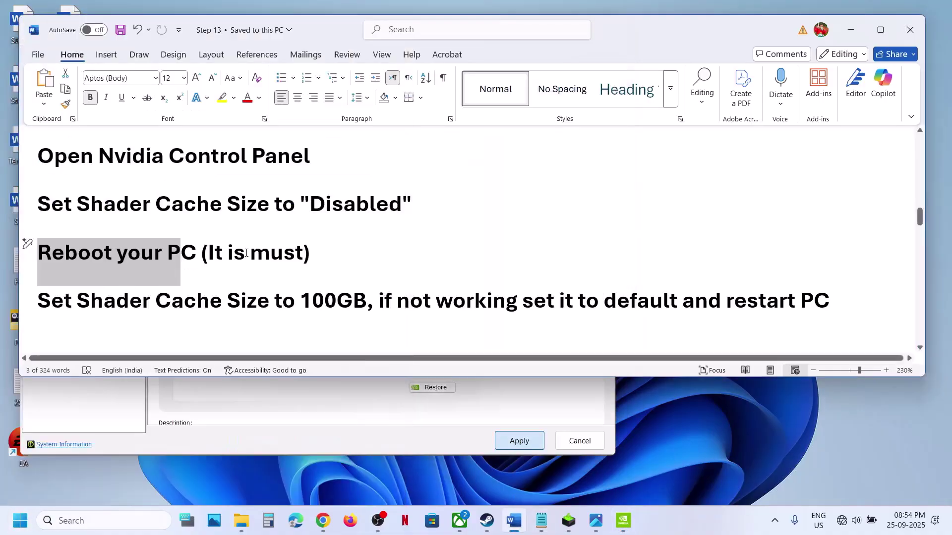
pyautogui.scroll(-3, 193, 256)
pyautogui.scroll(-3, 193, 255)
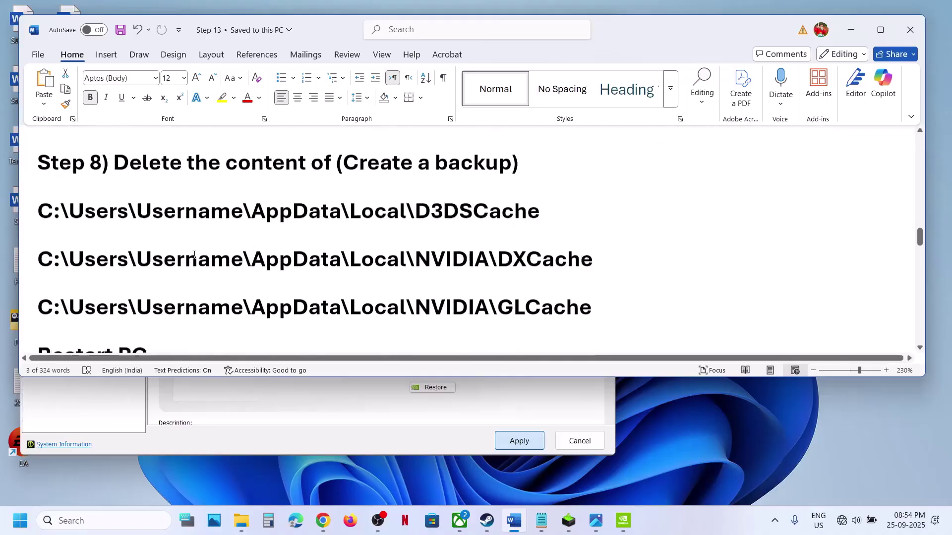
pyautogui.moveTo(70, 184); pyautogui.dragTo(253, 183)
pyautogui.moveTo(454, 231); pyautogui.dragTo(550, 288)
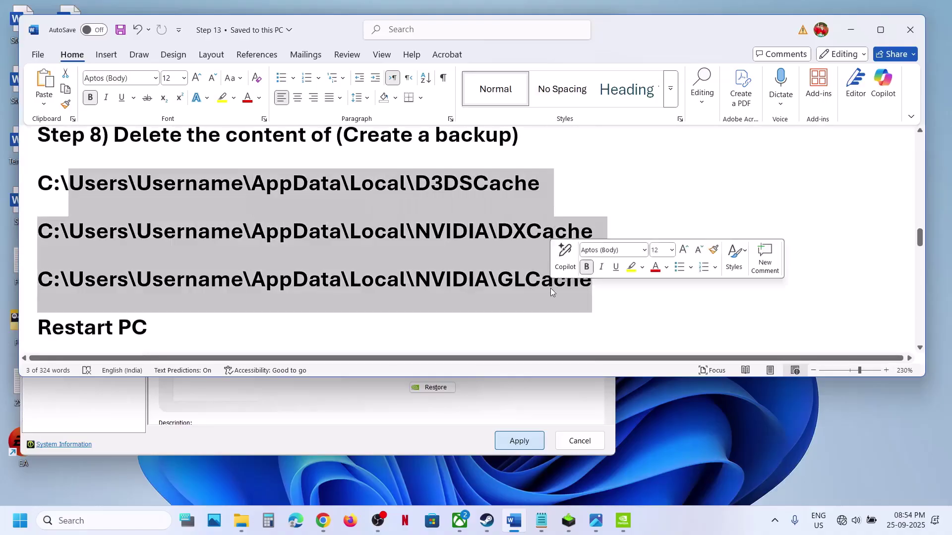
# Step: Open the user's profile folder under C:\Users in File Explorer
pyautogui.click(240, 521)
pyautogui.click(61, 301)
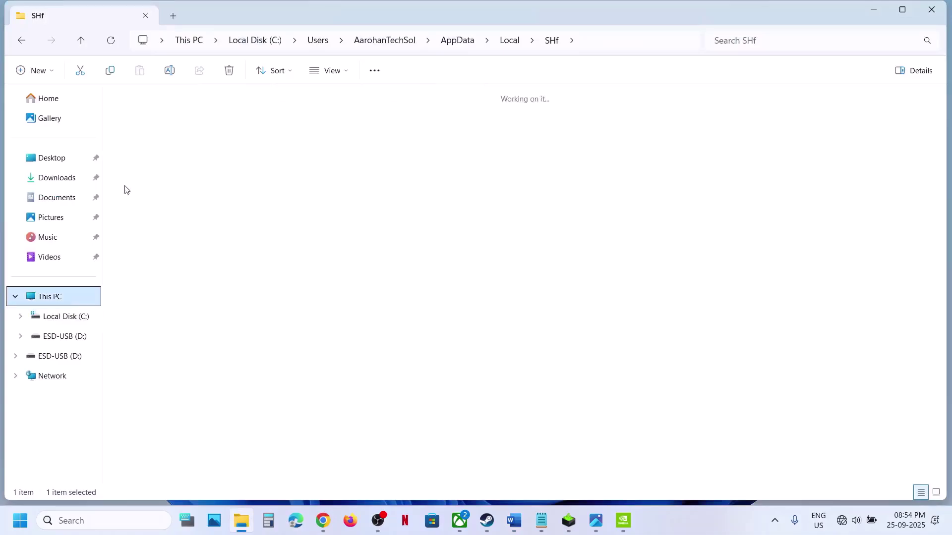
pyautogui.doubleClick(154, 116)
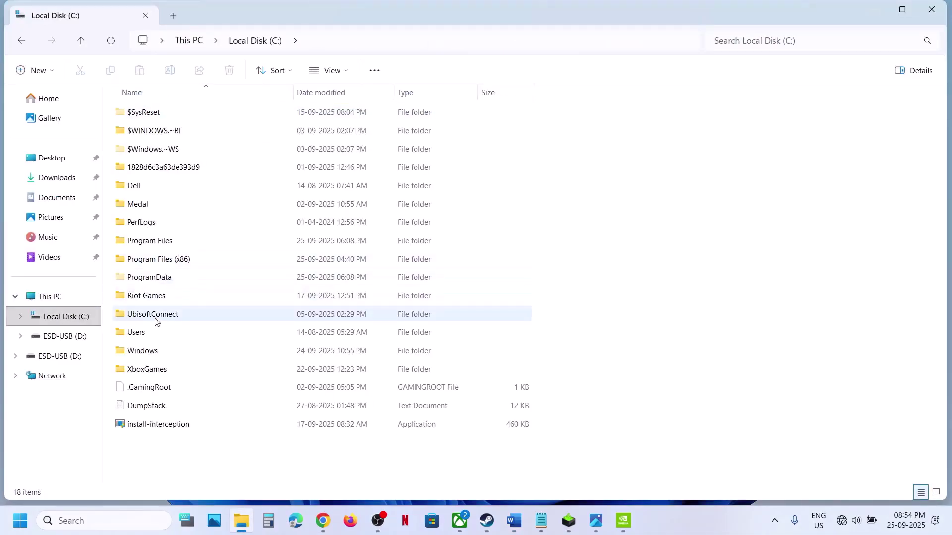
pyautogui.doubleClick(144, 333)
pyautogui.doubleClick(153, 117)
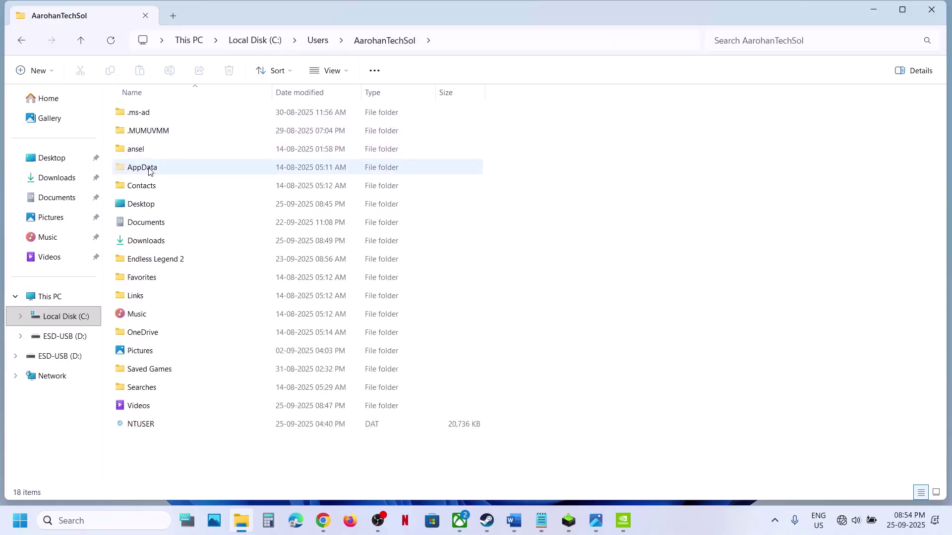
# Step: Look at the File Explorer display options for hidden items and open the AppData\Local folder
pyautogui.hotkey('alt', 'Tab')
pyautogui.hotkey('alt', 'Tab')
pyautogui.click(349, 75)
pyautogui.moveTo(340, 303)
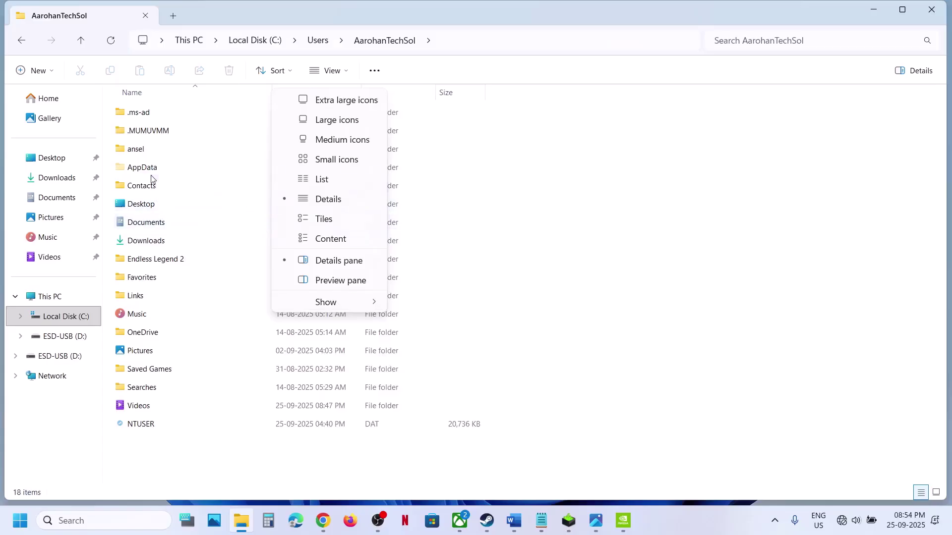
pyautogui.click(212, 169)
pyautogui.doubleClick(212, 169)
pyautogui.doubleClick(148, 117)
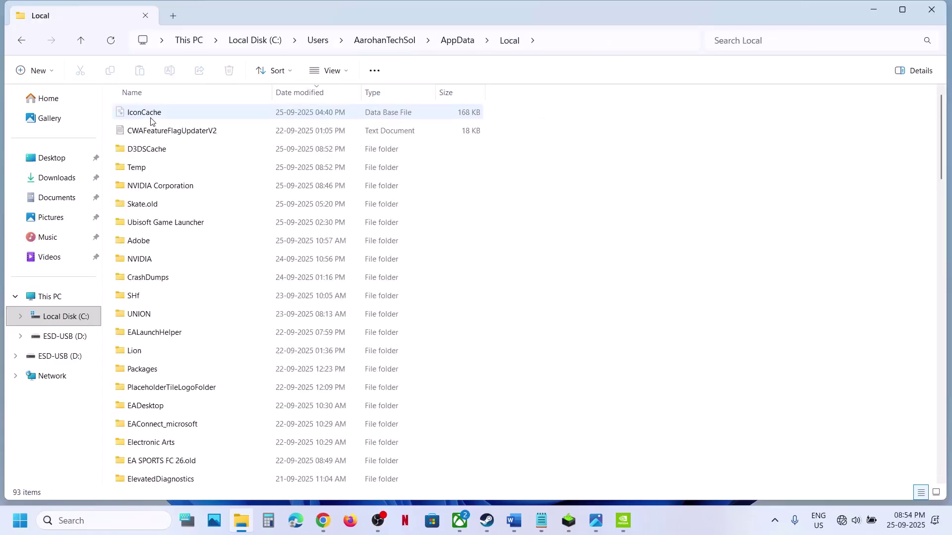
# Step: Compare the D3DSCache folder with the path in the Word document, inspect its contents, and return to the Local folder
pyautogui.click(156, 150)
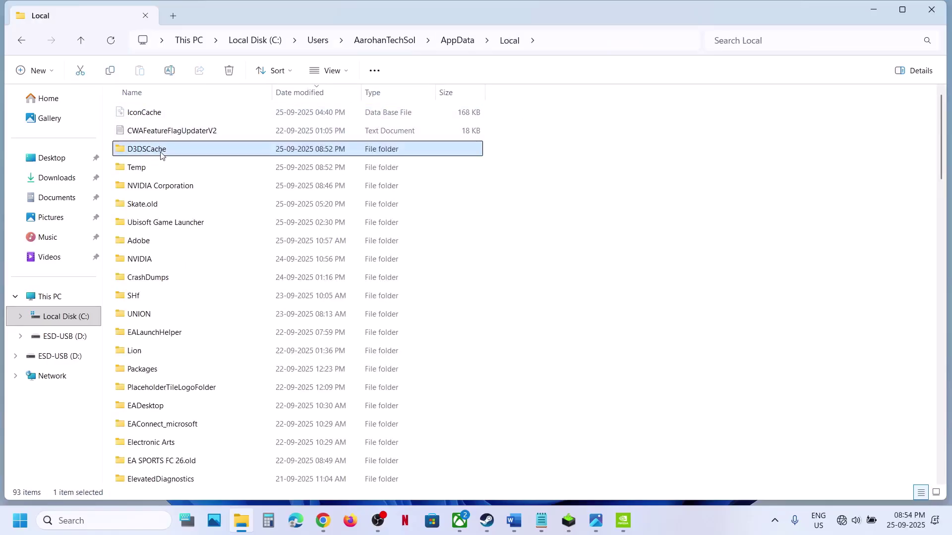
pyautogui.hotkey('alt', 'Tab')
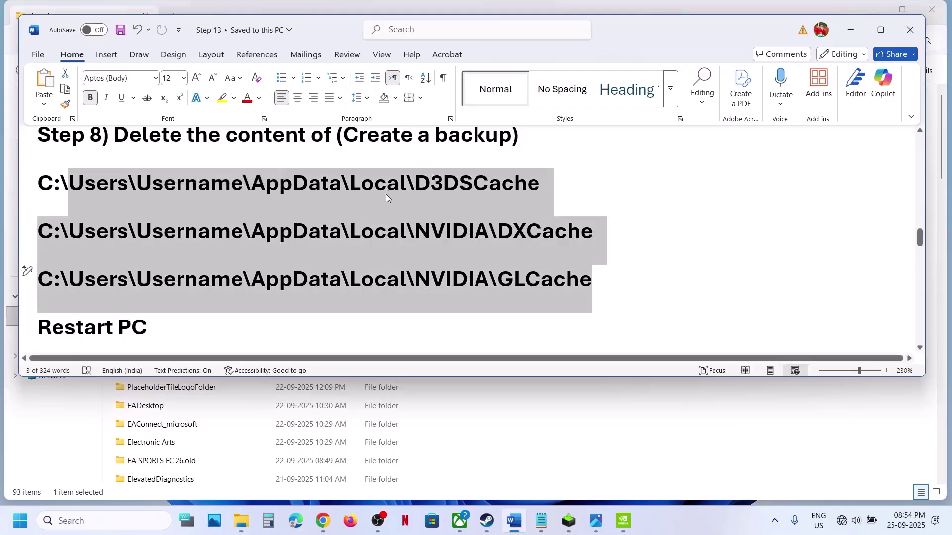
pyautogui.hotkey('alt', 'Tab')
pyautogui.doubleClick(156, 151)
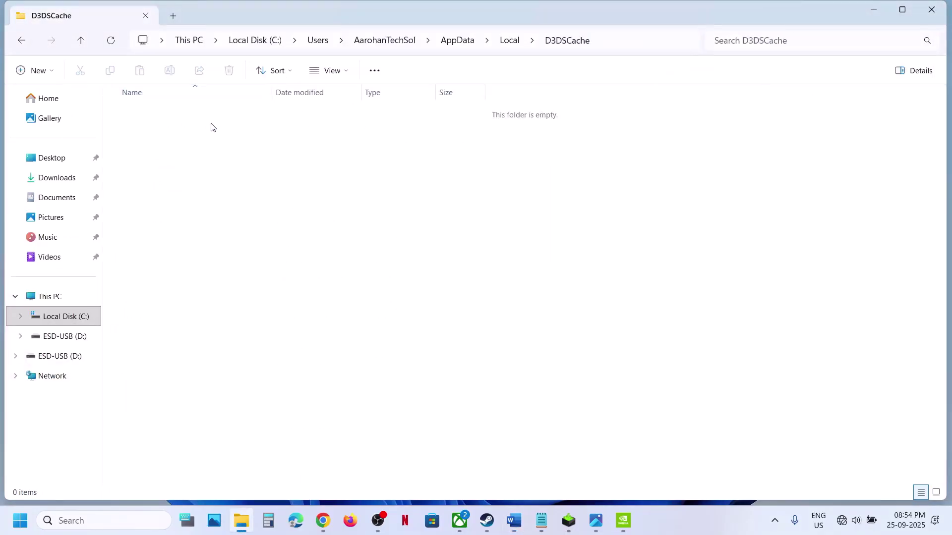
pyautogui.click(87, 41)
# Step: Recheck the cache paths in the Word document and open the NVIDIA\DXCache folder inside Local
pyautogui.hotkey('alt', 'Tab')
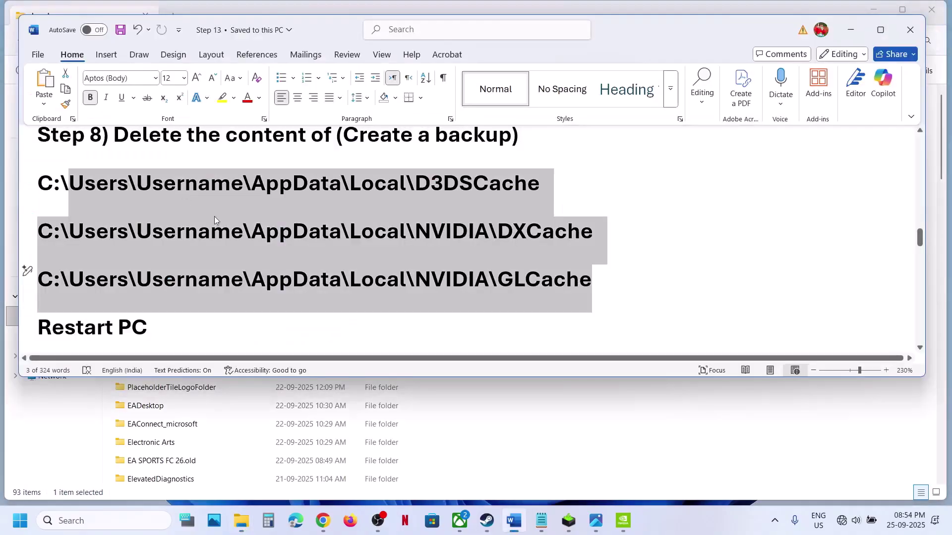
pyautogui.hotkey('alt', 'Tab')
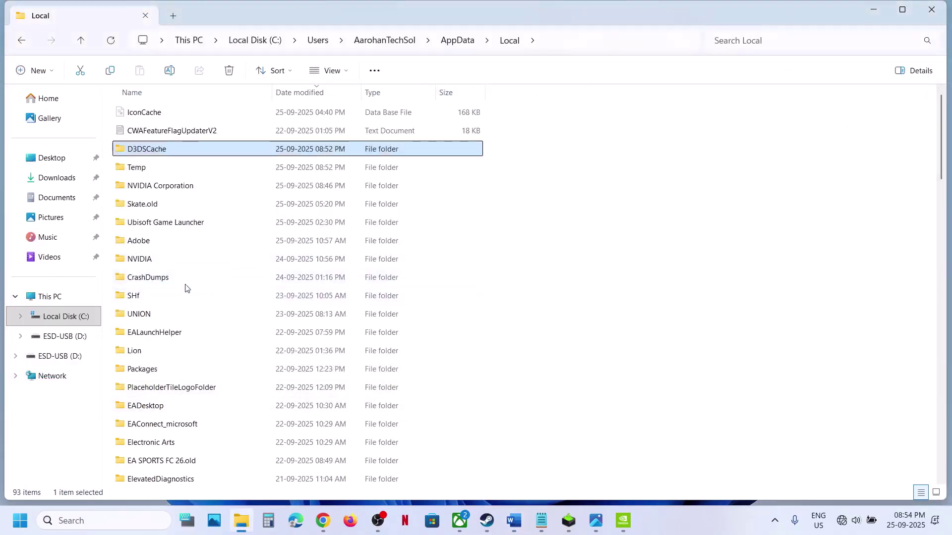
pyautogui.doubleClick(144, 263)
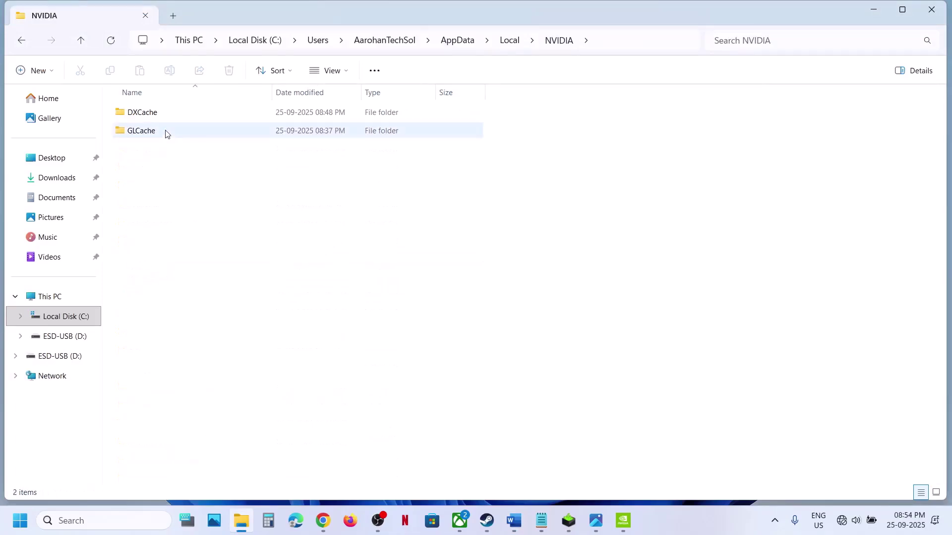
pyautogui.click(145, 114)
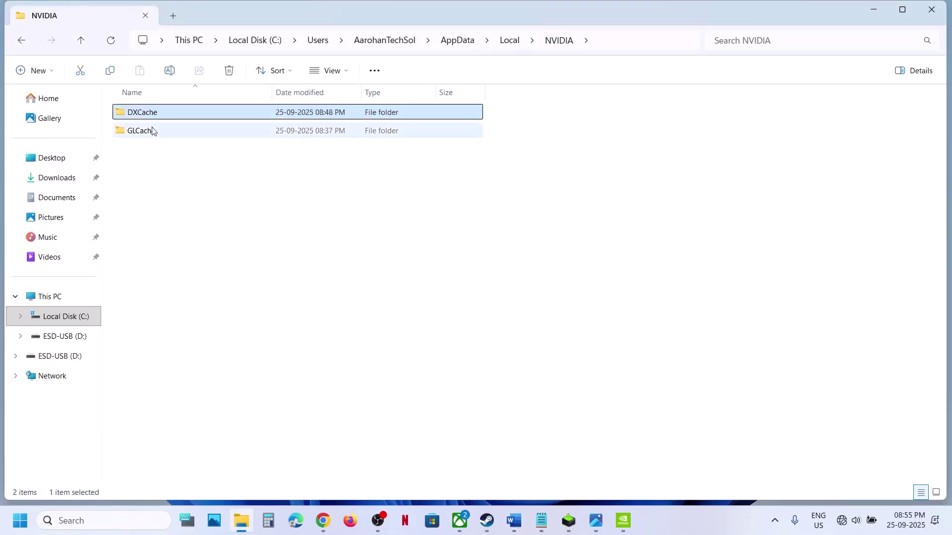
pyautogui.doubleClick(150, 117)
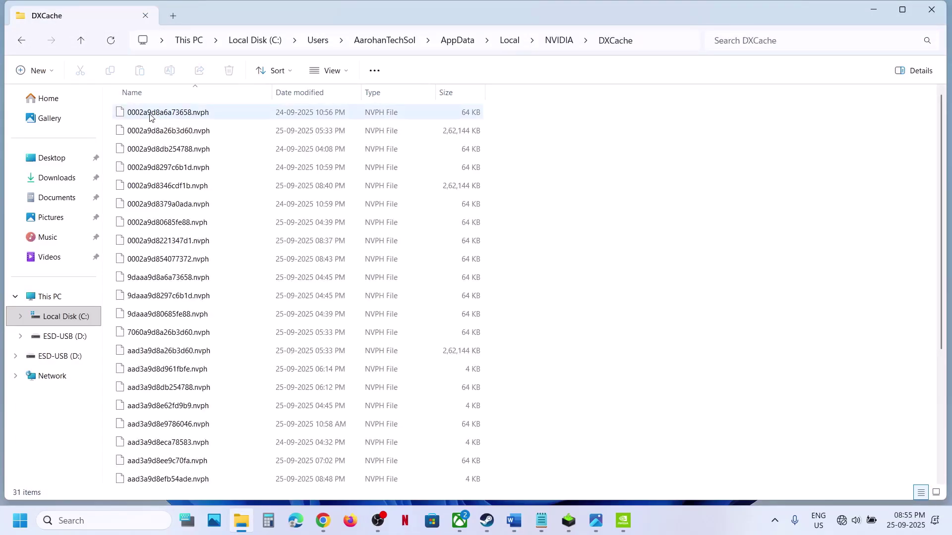
pyautogui.hotkey('ctrl', 'a')
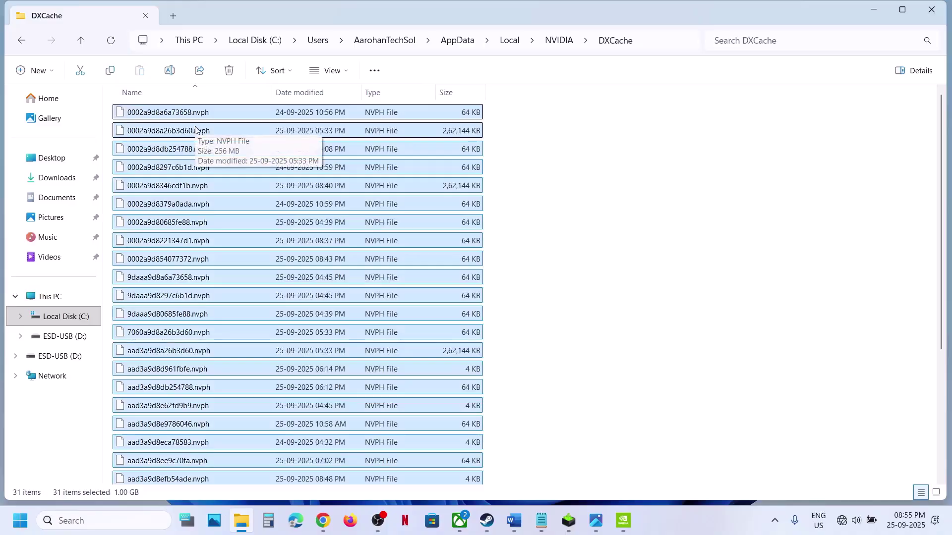
pyautogui.click(83, 43)
pyautogui.click(144, 133)
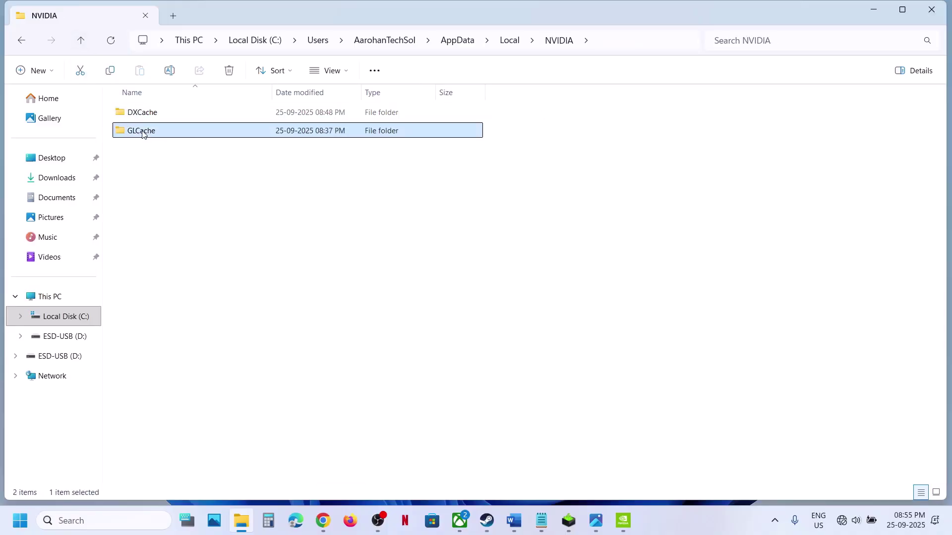
pyautogui.keyDown('ctrl'); pyautogui.click(142, 113); pyautogui.keyUp('ctrl')
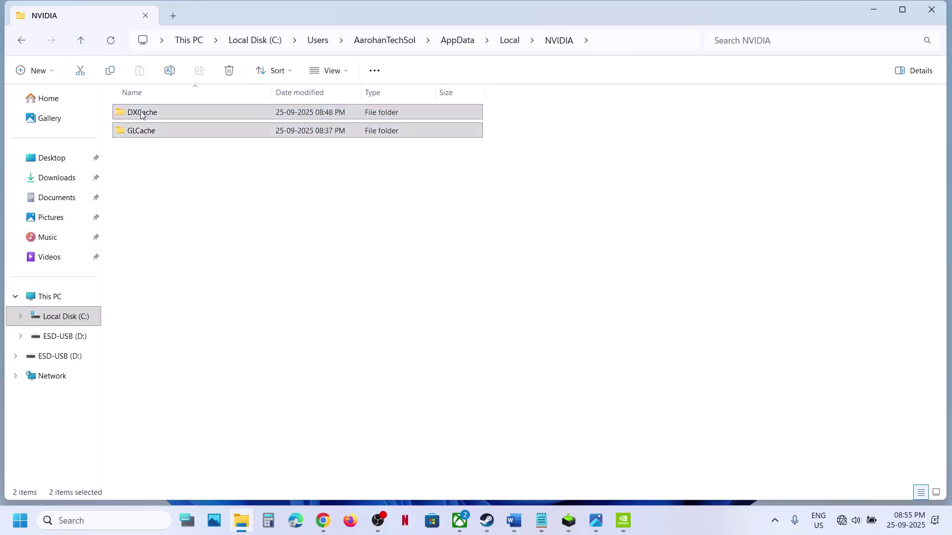
pyautogui.rightClick(142, 115)
pyautogui.click(138, 115)
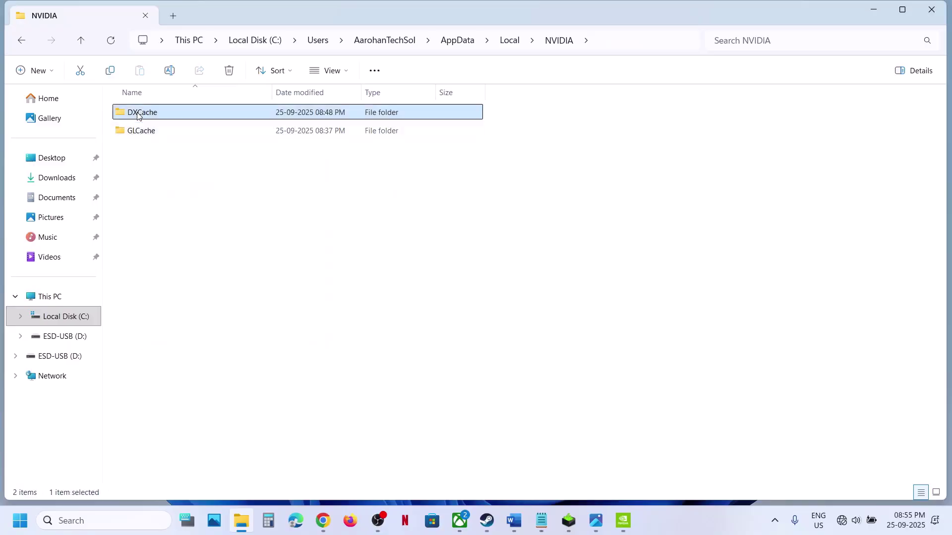
# Step: Permanently delete all files in the NVIDIA\DXCache folder, skipping every file that is in use
pyautogui.doubleClick(139, 116)
pyautogui.hotkey('ctrl', 'a')
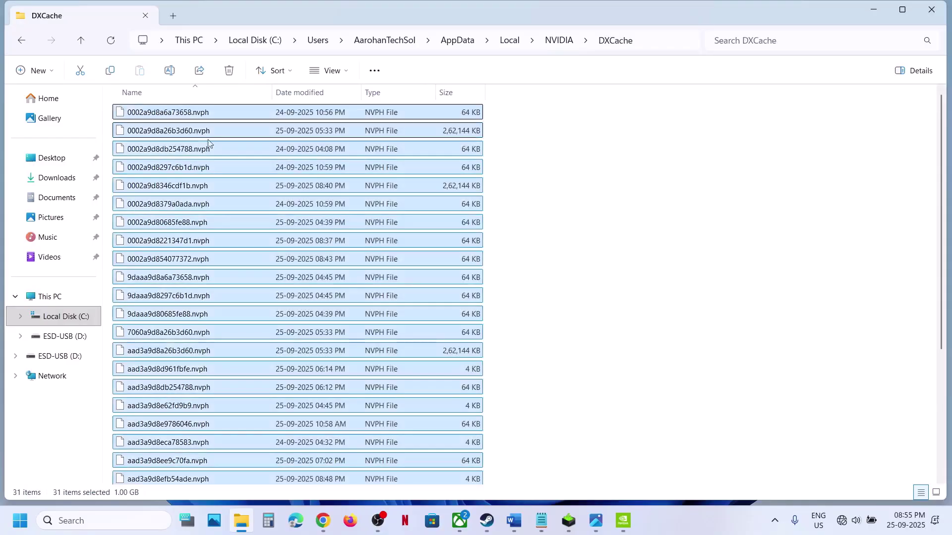
pyautogui.hotkey('shift', 'Delete')
pyautogui.press('Return')
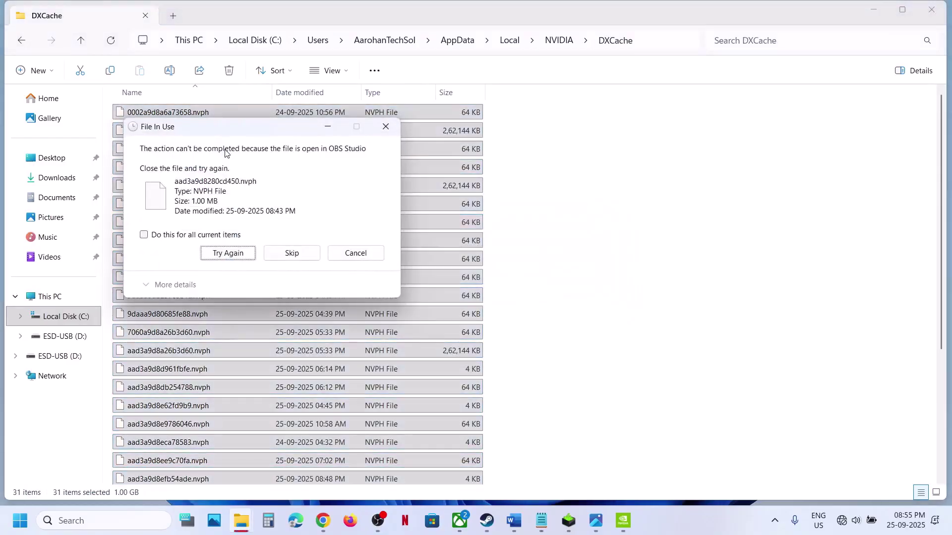
pyautogui.click(153, 238)
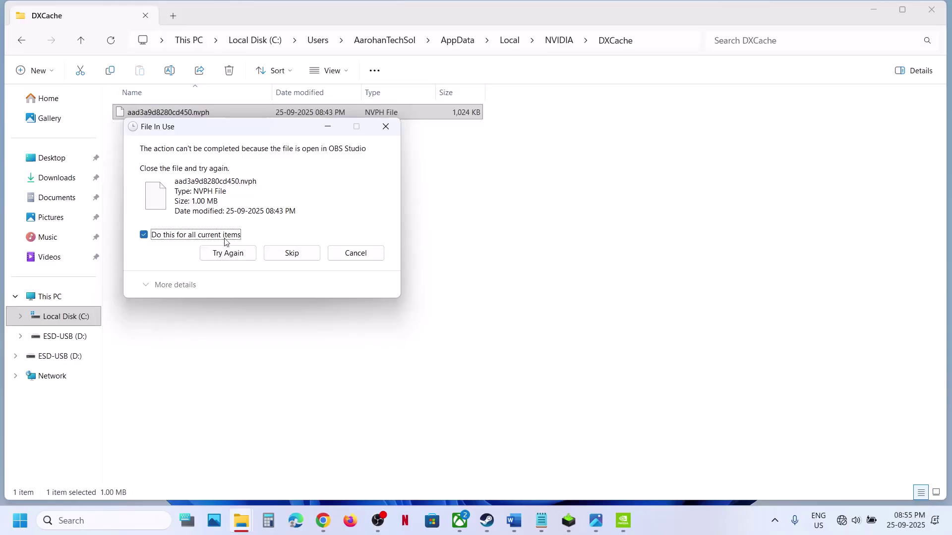
pyautogui.click(273, 256)
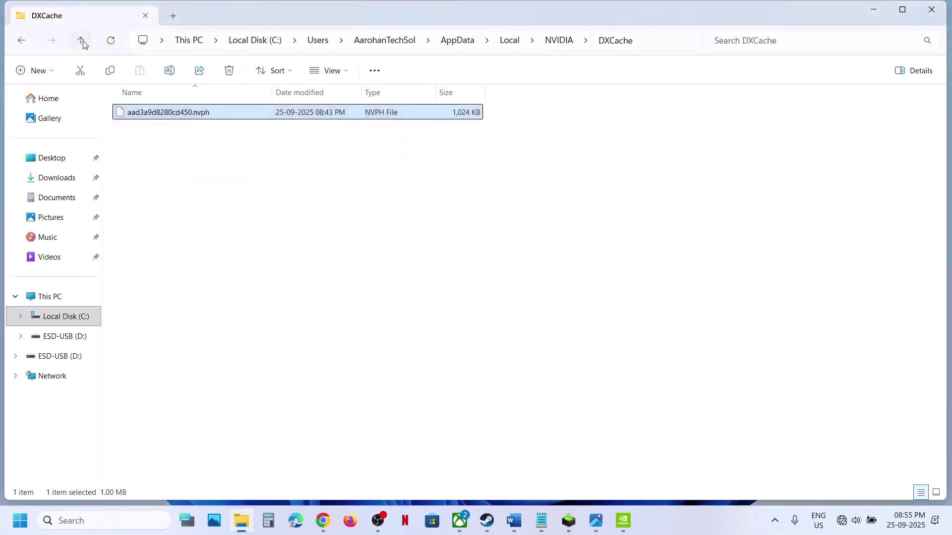
# Step: Delete both subfolders inside the NVIDIA\GLCache folder
pyautogui.click(82, 41)
pyautogui.doubleClick(149, 133)
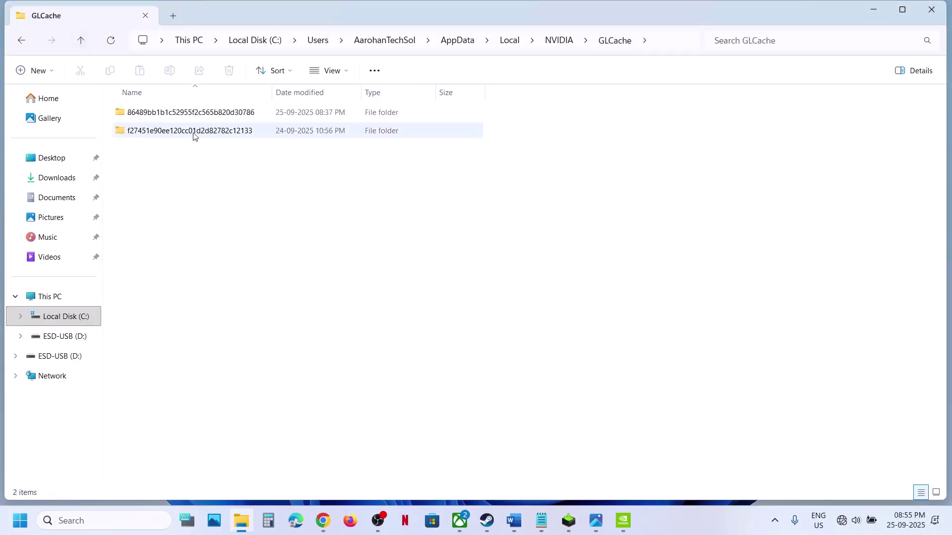
pyautogui.hotkey('ctrl', 'a')
pyautogui.rightClick(207, 116)
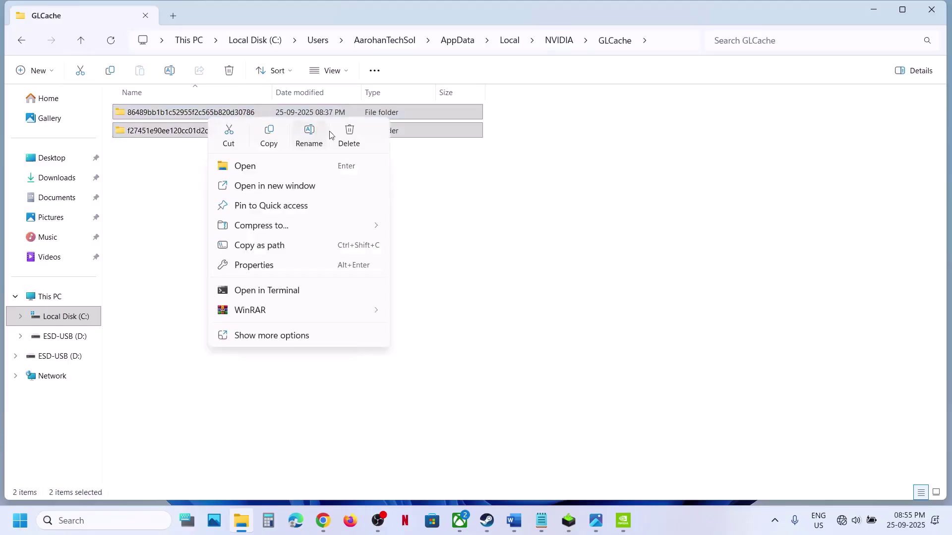
pyautogui.click(347, 137)
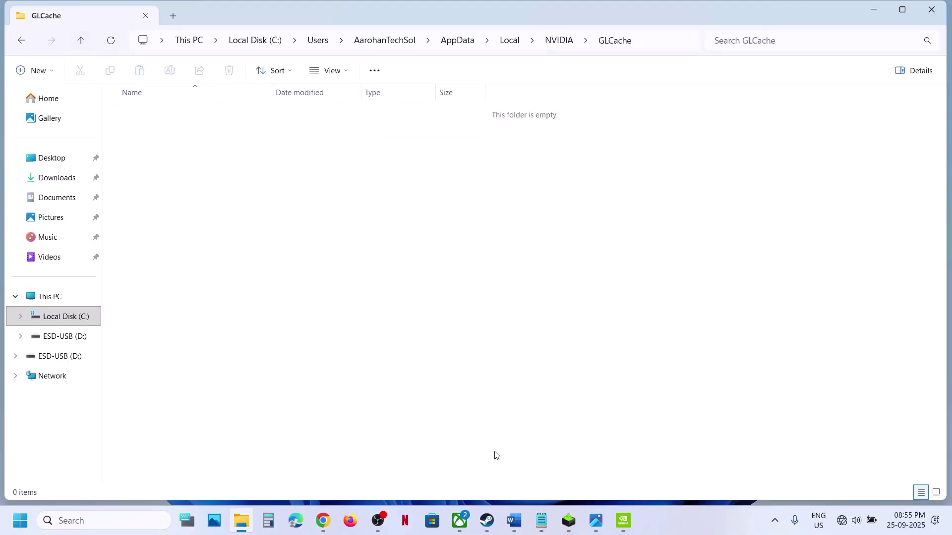
# Step: Check the restart instruction in the Word document, look at the Windows power options, and go to Step 9 on dedicated graphics
pyautogui.click(512, 522)
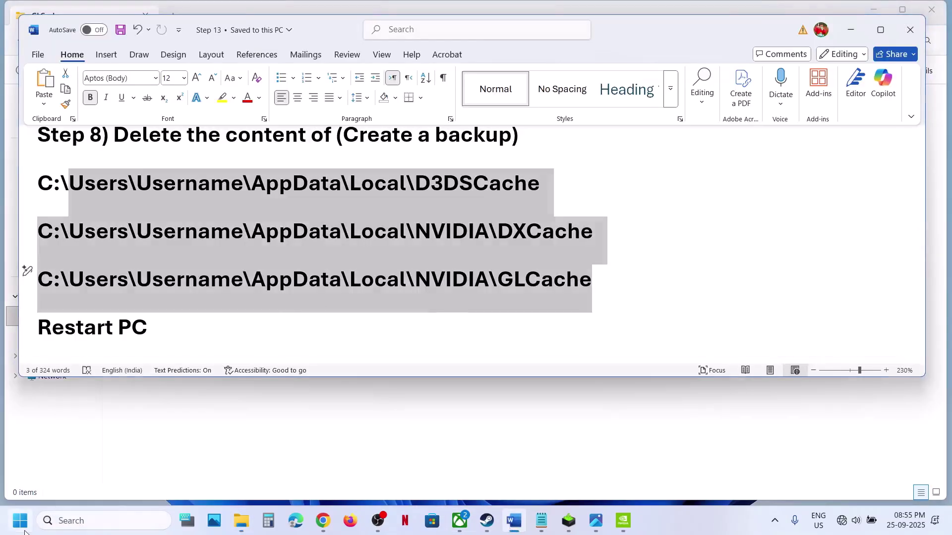
pyautogui.click(24, 529)
pyautogui.click(360, 478)
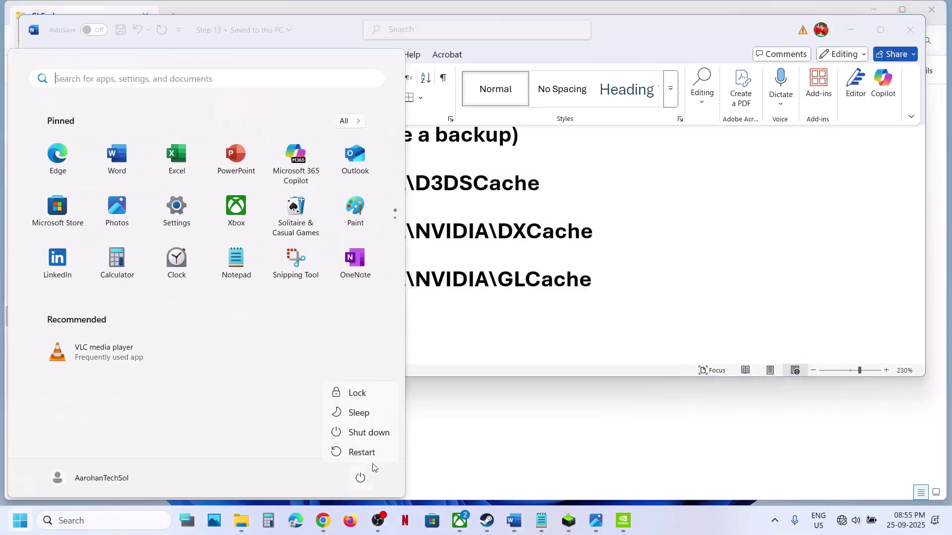
pyautogui.click(476, 326)
pyautogui.scroll(-3, 476, 325)
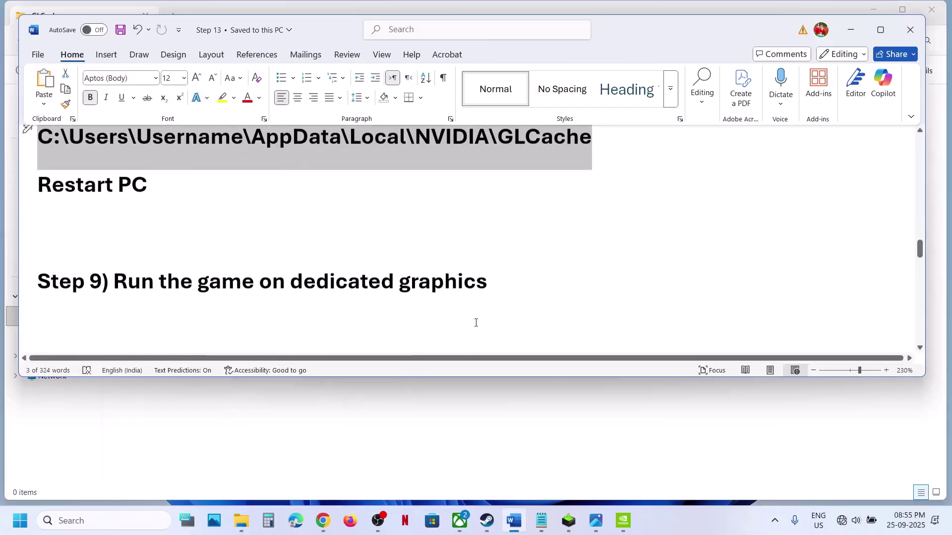
pyautogui.doubleClick(453, 268)
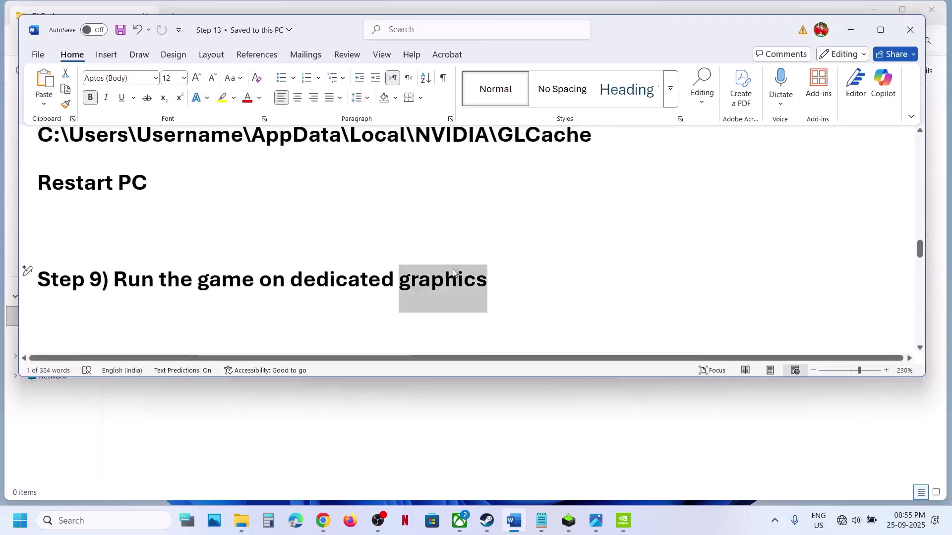
# Step: Search Windows for the graphics settings and open the Graphics page
pyautogui.click(134, 524)
pyautogui.write('graphics settings')
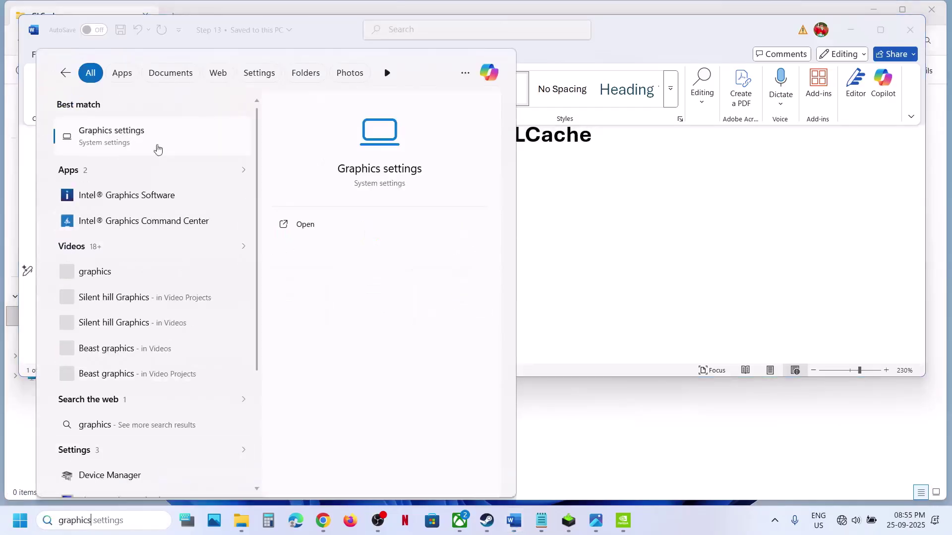
pyautogui.click(478, 196)
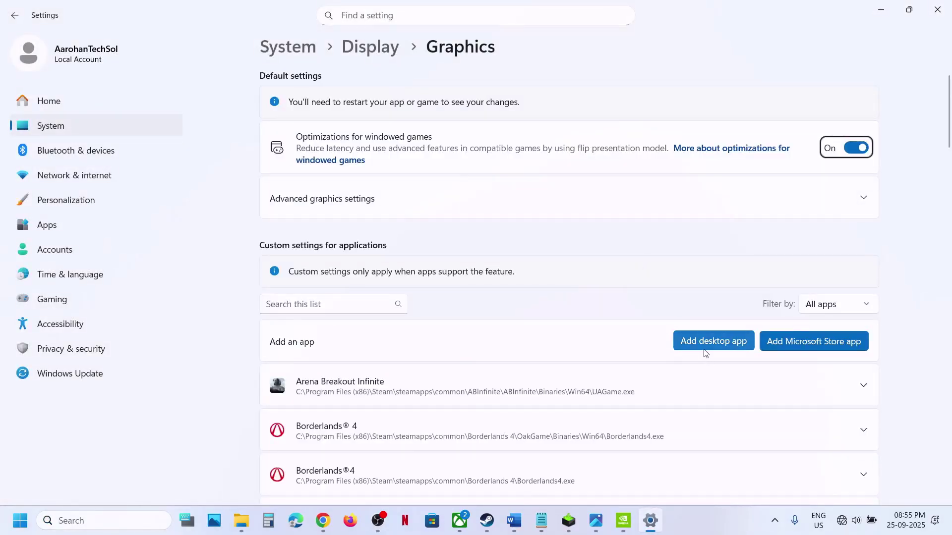
# Step: Add SHf-Win64-Shipping from SILENT HILL f\SHf\Binaries\Win64 in the Steam common folder as a desktop app with custom graphics settings
pyautogui.click(705, 351)
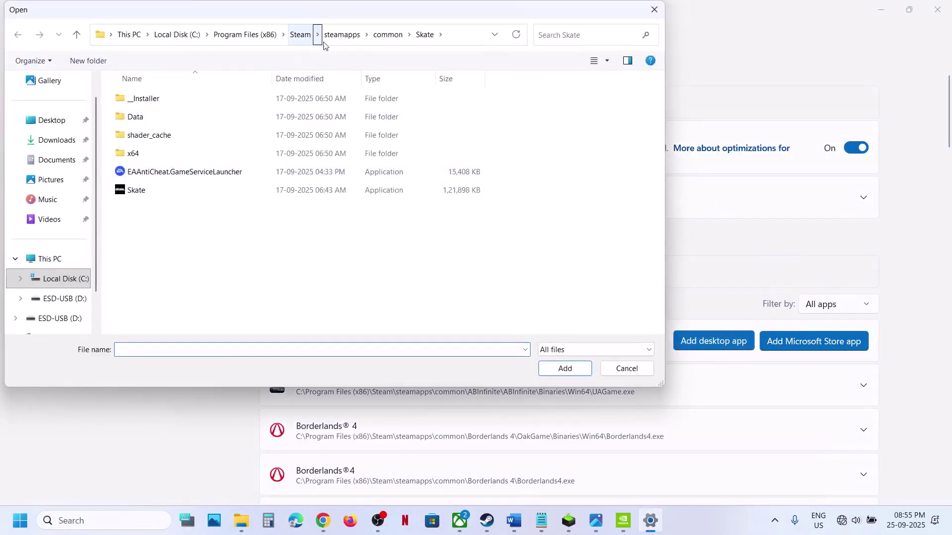
pyautogui.click(388, 34)
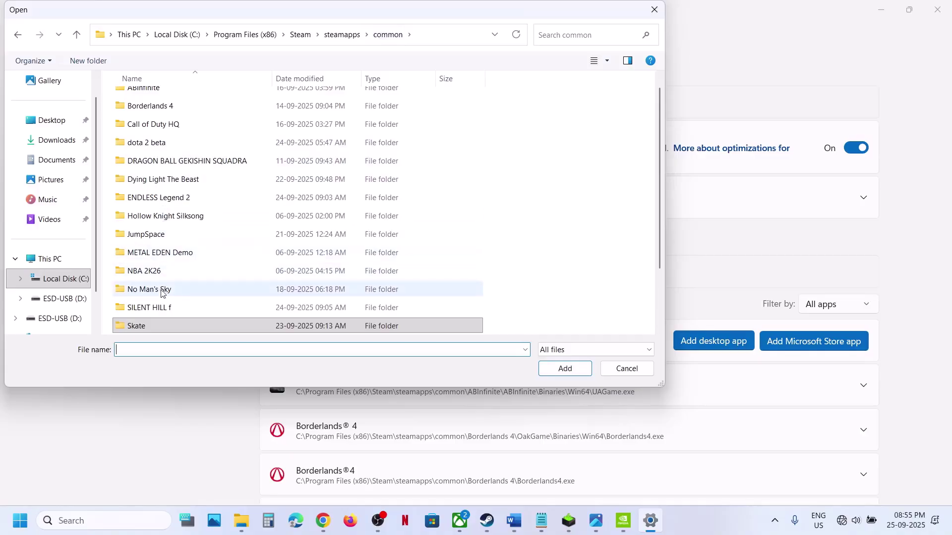
pyautogui.doubleClick(149, 307)
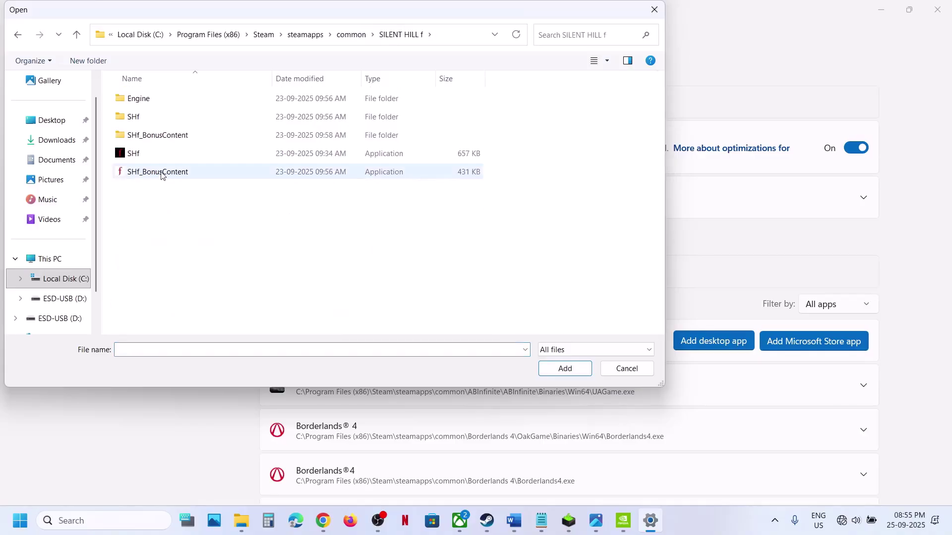
pyautogui.doubleClick(133, 117)
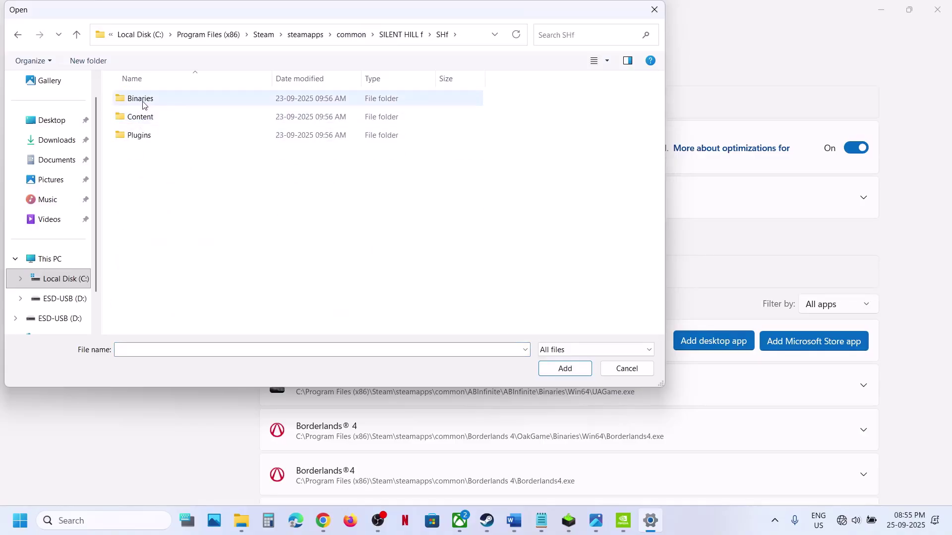
pyautogui.doubleClick(143, 102)
pyautogui.doubleClick(144, 102)
pyautogui.click(152, 116)
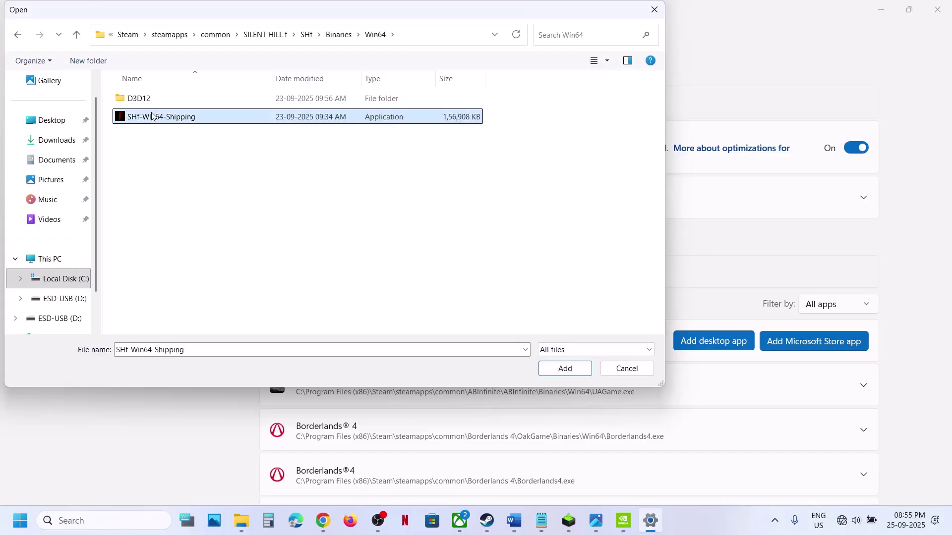
pyautogui.click(573, 368)
# Step: Set the SILENT HILL f GPU preference to High Performance (NVIDIA GeForce RTX 3050 Laptop GPU), check the SHf entry, and close Settings
pyautogui.scroll(-15, 420, 405)
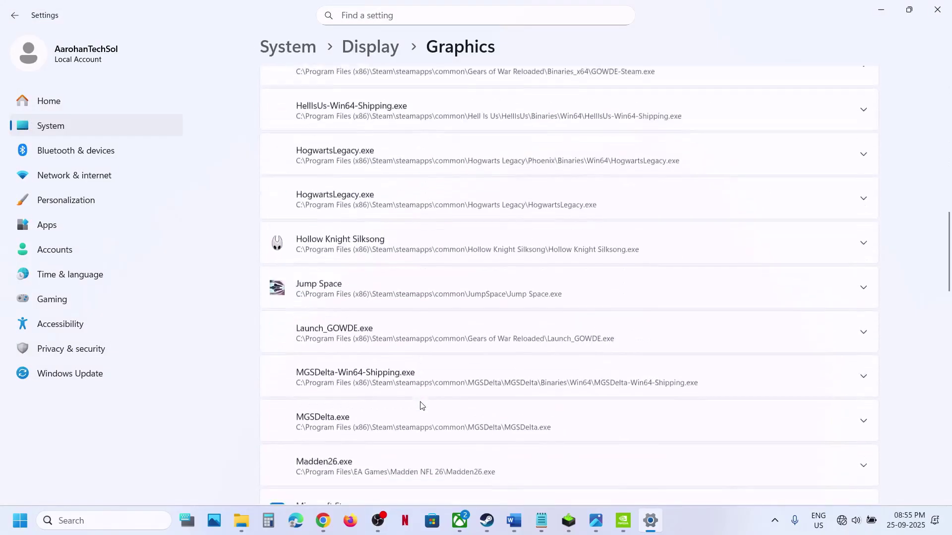
pyautogui.scroll(-20, 420, 406)
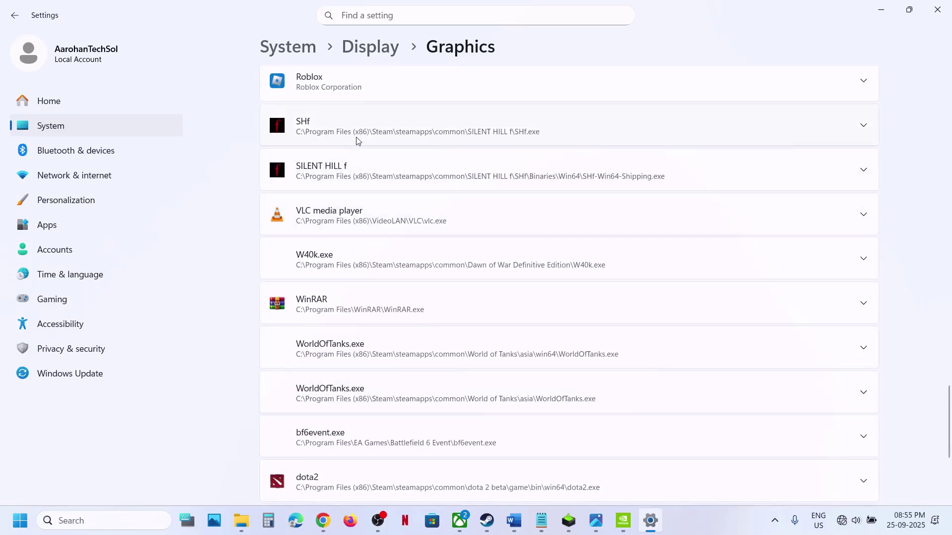
pyautogui.click(379, 183)
pyautogui.click(743, 246)
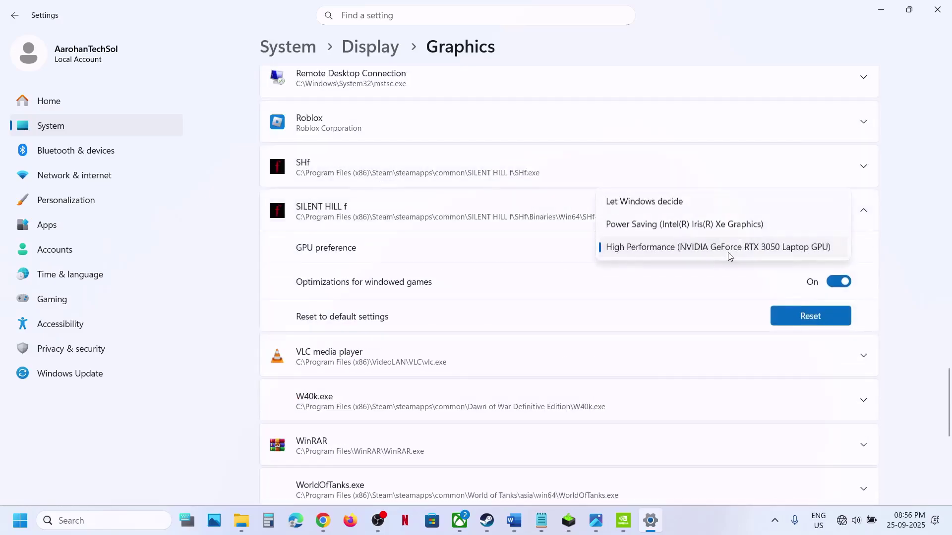
pyautogui.click(727, 254)
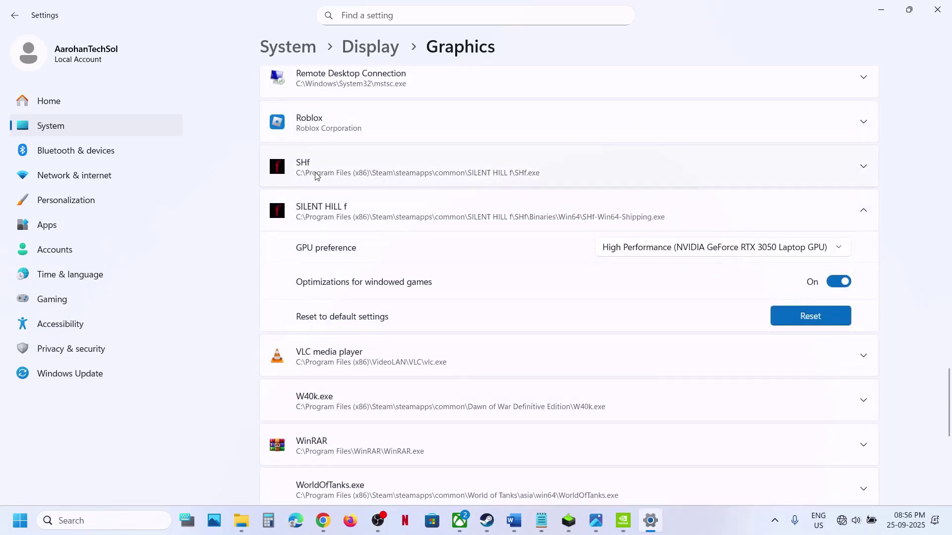
pyautogui.click(706, 181)
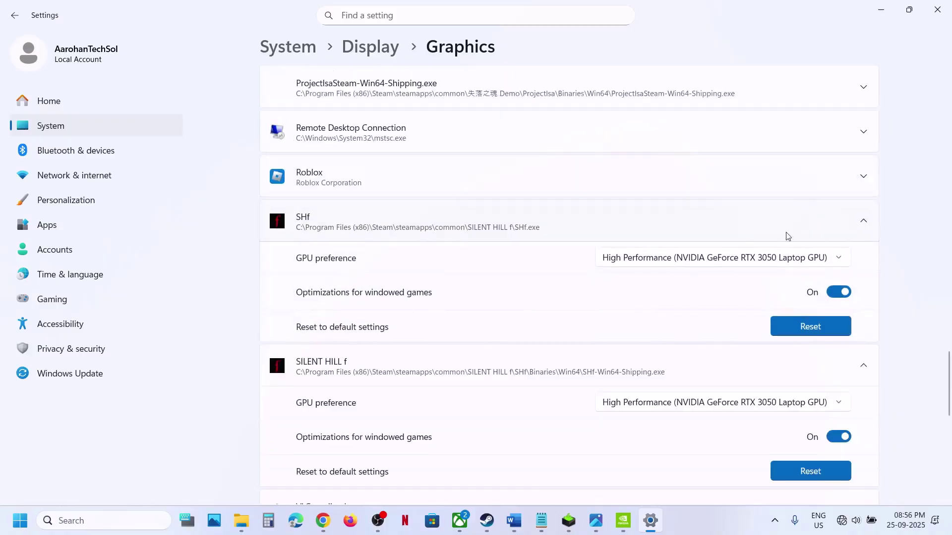
pyautogui.click(939, 13)
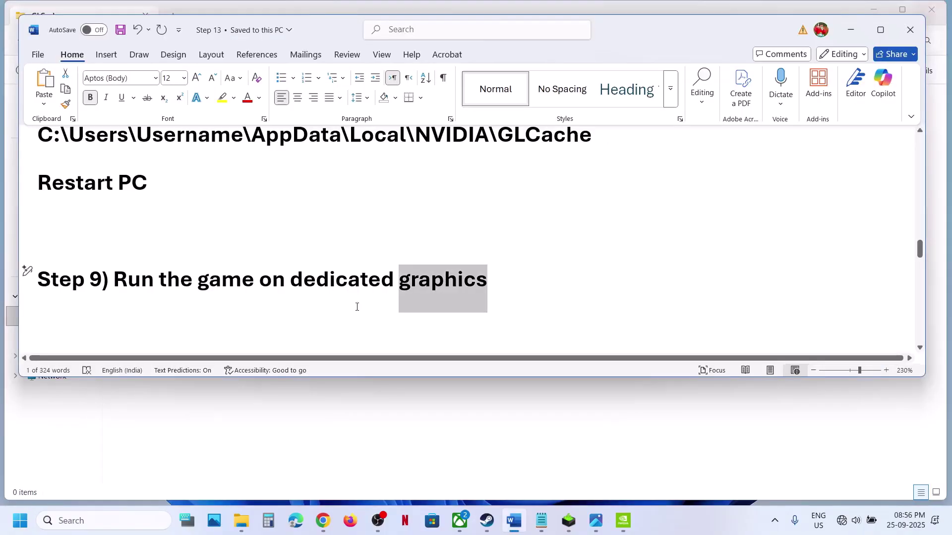
# Step: Read Step 10 in the Word document and expand the advanced graphics settings on the Windows Graphics page
pyautogui.scroll(-3, 357, 306)
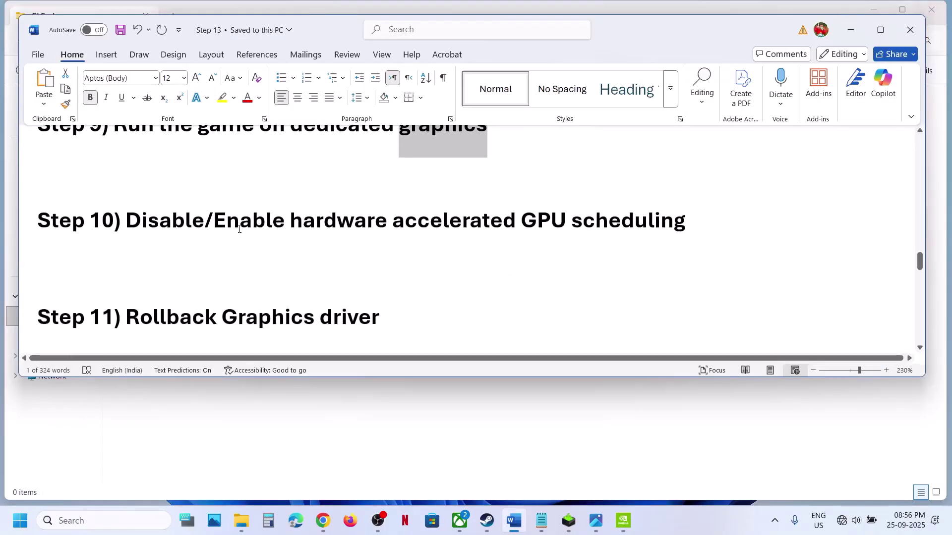
pyautogui.moveTo(240, 229); pyautogui.dragTo(510, 233)
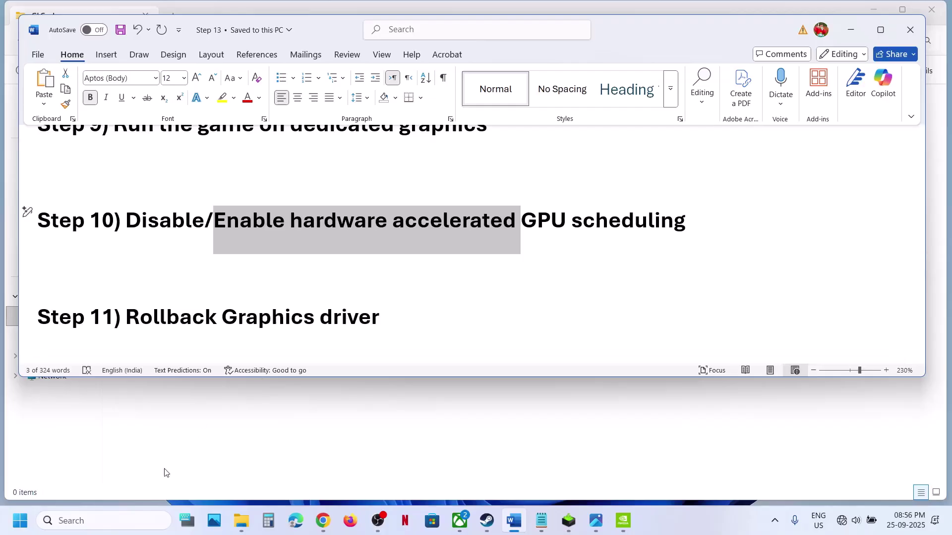
pyautogui.click(103, 521)
pyautogui.write('graphics')
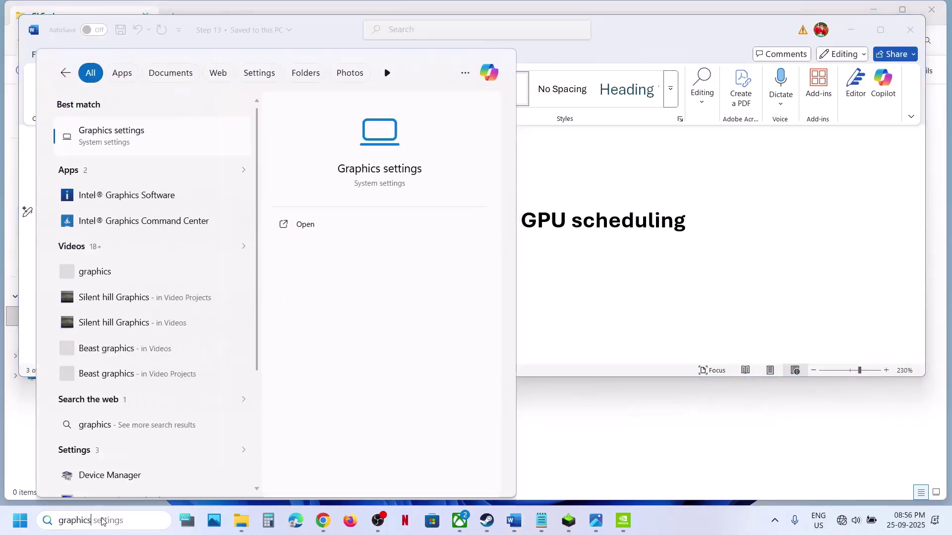
pyautogui.press('Return')
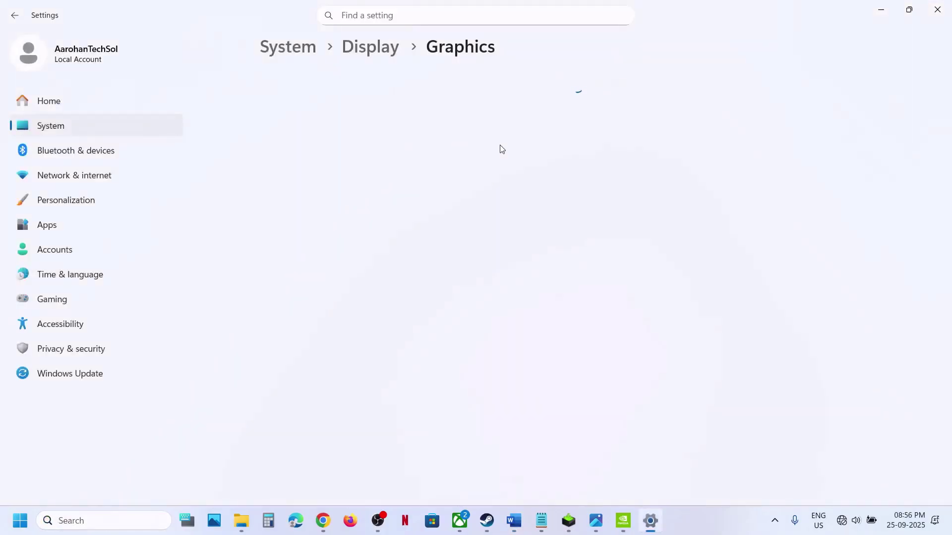
pyautogui.click(347, 209)
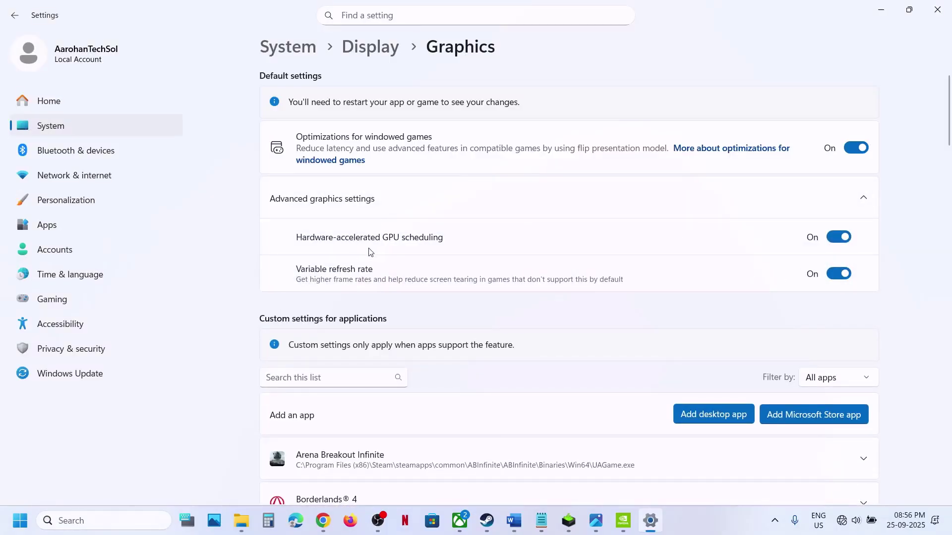
# Step: Turn off Hardware-accelerated GPU scheduling
pyautogui.click(834, 240)
pyautogui.click(843, 241)
pyautogui.click(486, 521)
pyautogui.click(487, 521)
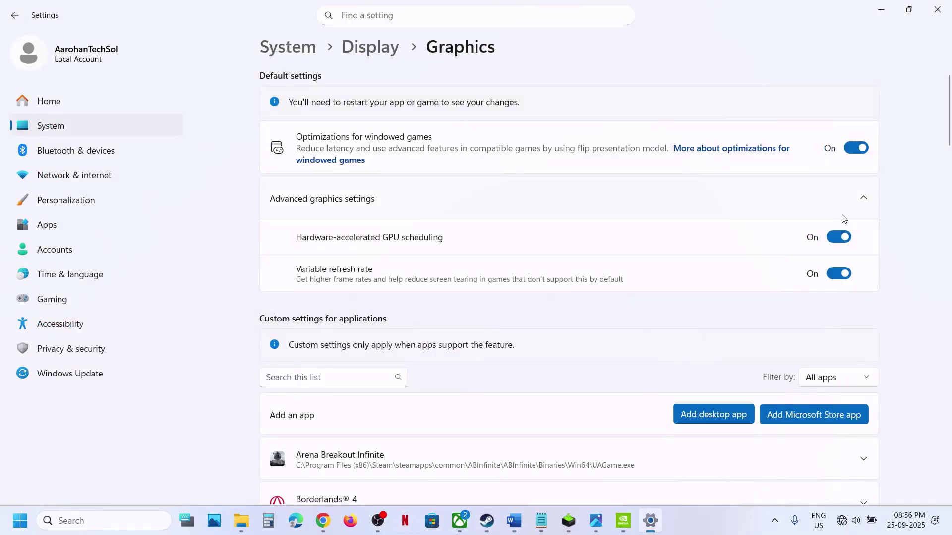
pyautogui.click(837, 240)
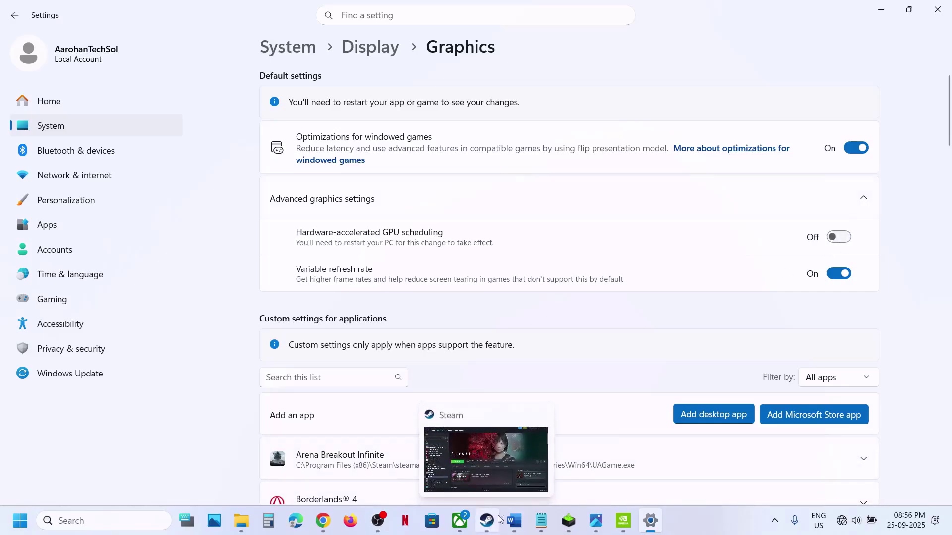
# Step: Read Step 11 (Rollback Graphics driver) in the Word document and reload the NVIDIA driver results page in Chrome
pyautogui.click(514, 521)
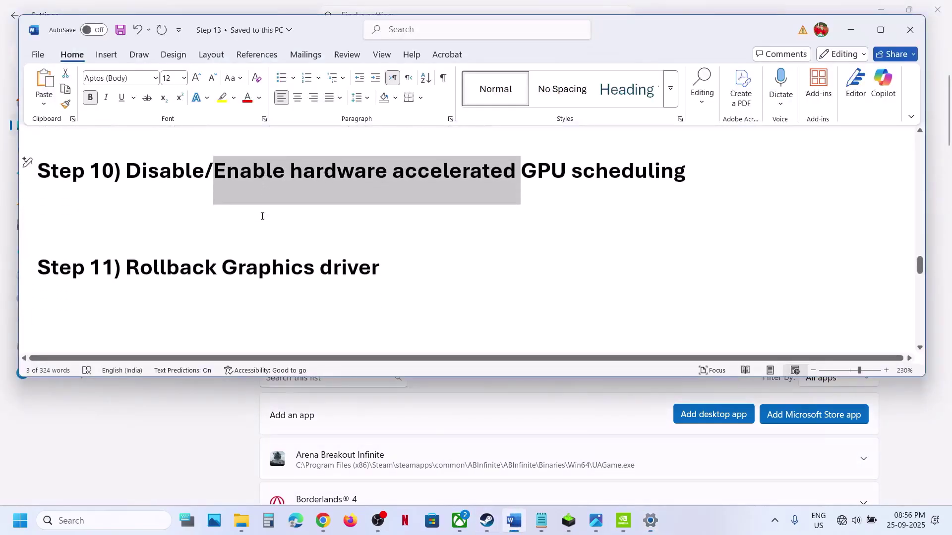
pyautogui.moveTo(127, 268); pyautogui.dragTo(380, 267)
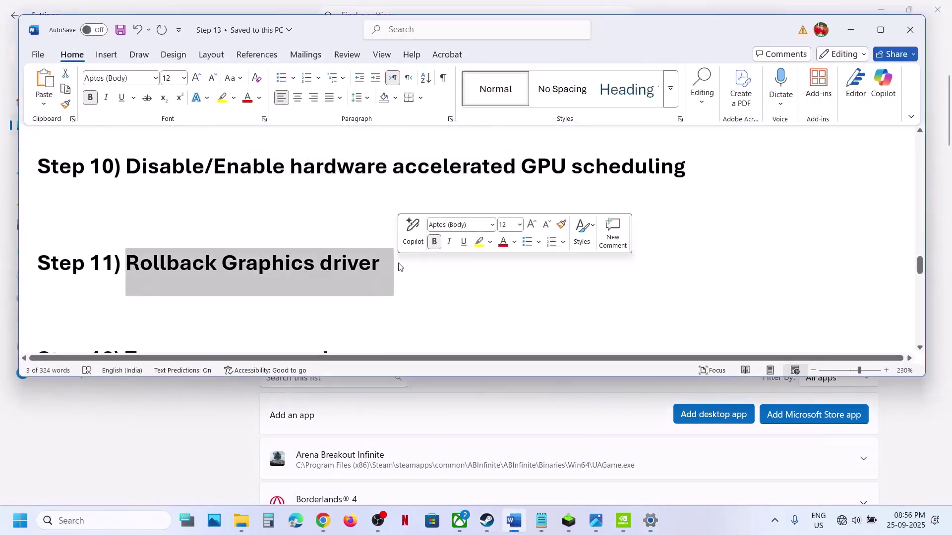
pyautogui.click(323, 520)
pyautogui.click(13, 39)
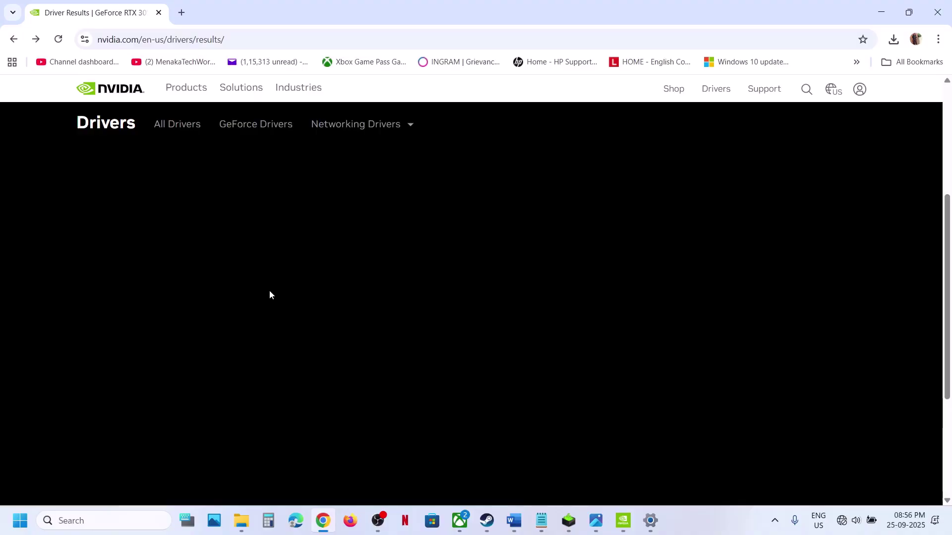
pyautogui.click(58, 40)
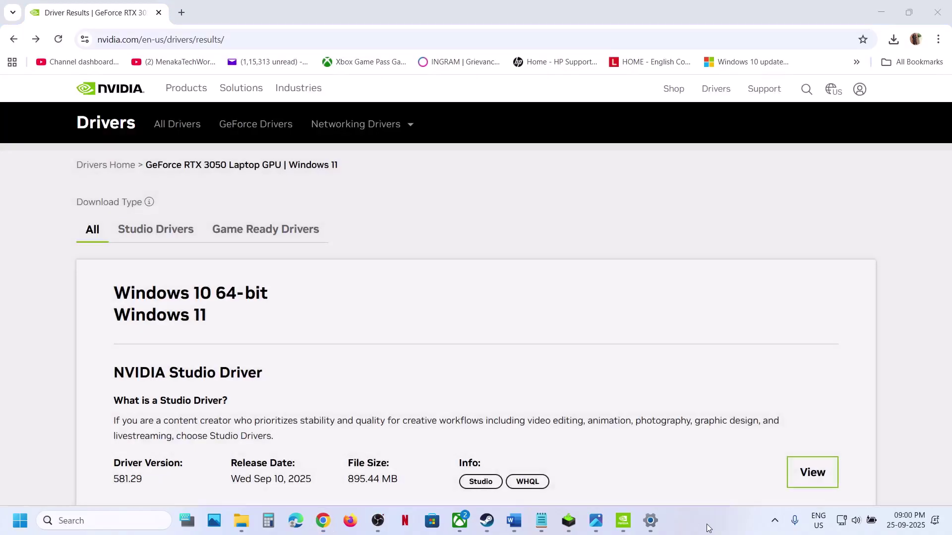
# Step: Expand the additional driver versions, review the older GeForce Game Ready releases, and bring up the NVIDIA Installer's custom installation options
pyautogui.scroll(-5, 368, 250)
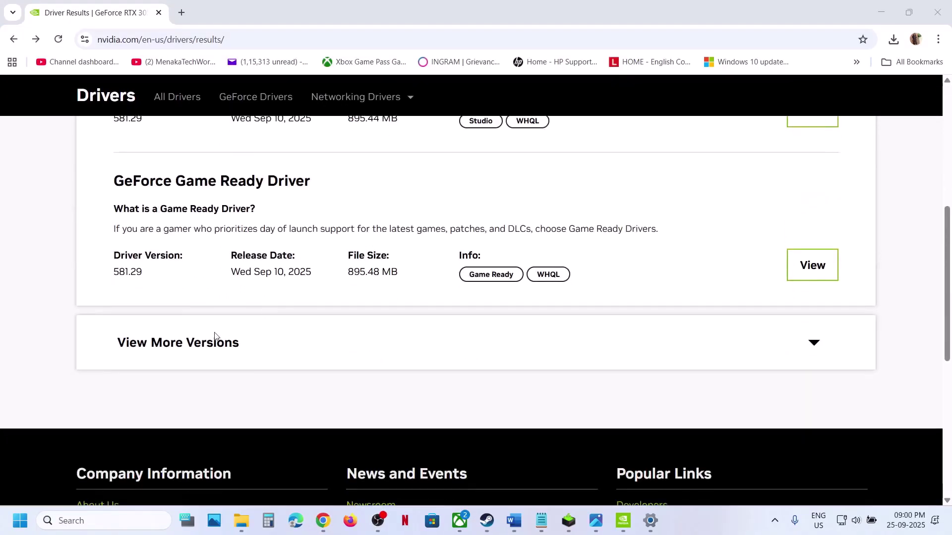
pyautogui.click(206, 340)
pyautogui.scroll(-1, 206, 340)
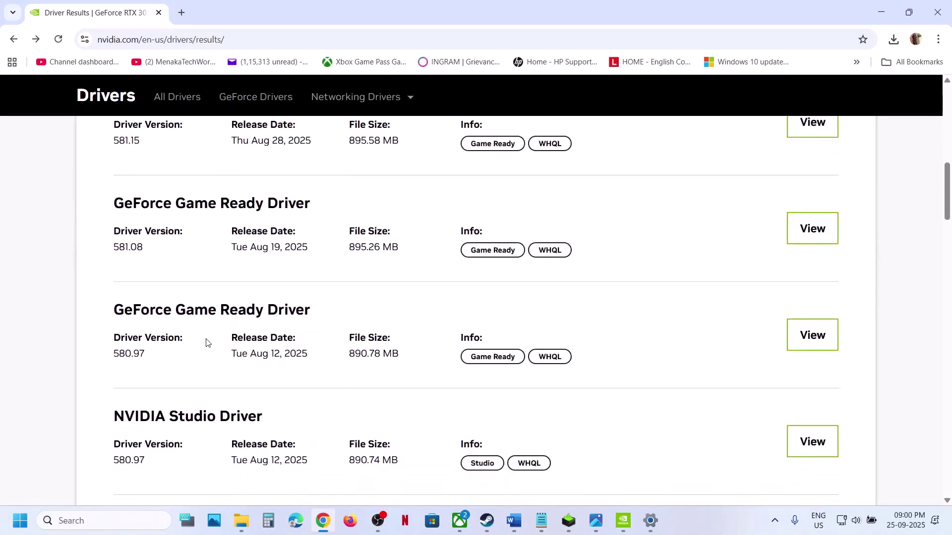
pyautogui.scroll(2, 202, 246)
pyautogui.scroll(2, 182, 263)
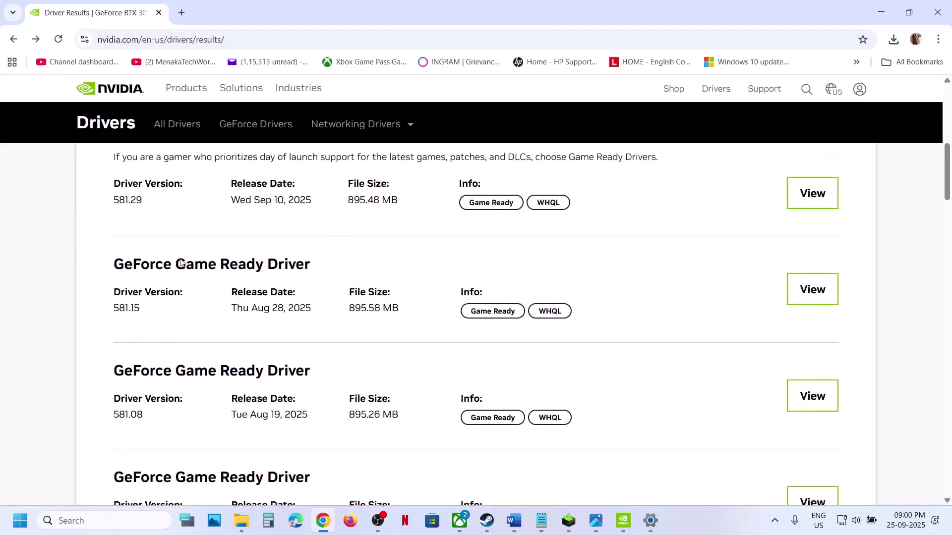
pyautogui.scroll(-2, 171, 265)
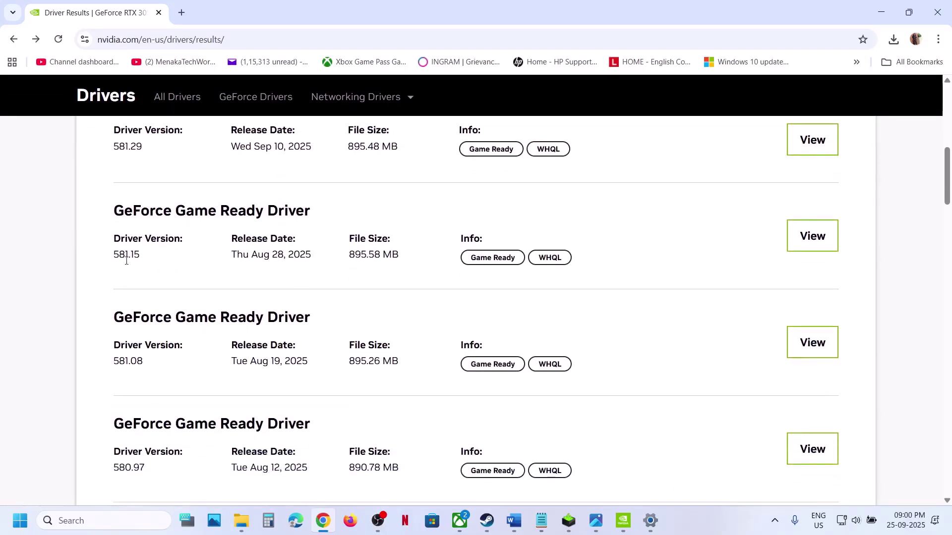
pyautogui.scroll(-1, 154, 268)
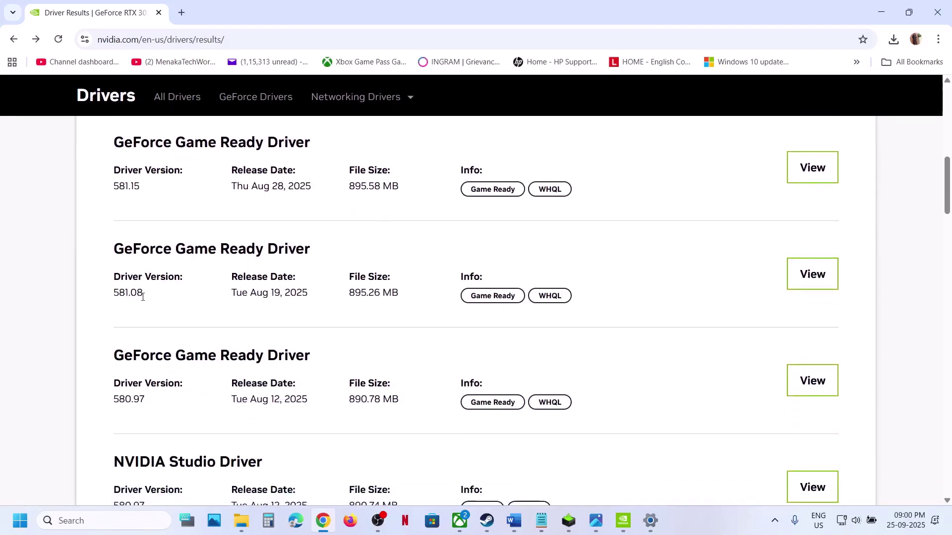
pyautogui.click(569, 521)
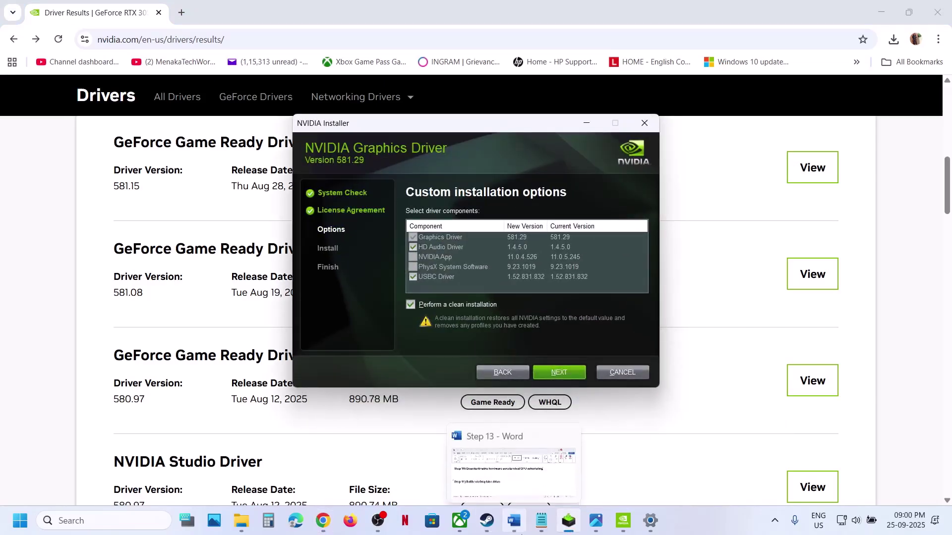
# Step: Read Step 12 in Word, open Power Options in Control Panel, and check the Power saver plan in Power Saver.jpg
pyautogui.click(513, 520)
pyautogui.scroll(-2, 263, 255)
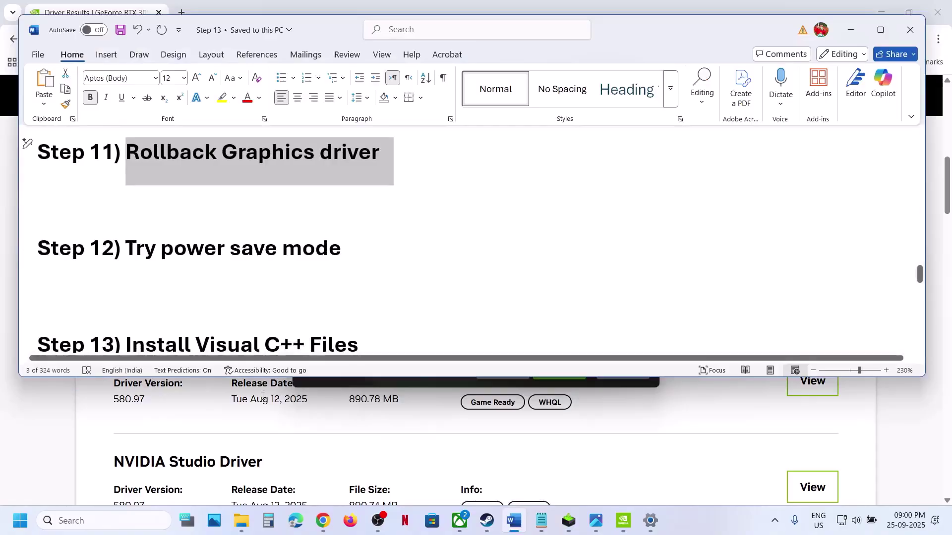
pyautogui.click(124, 519)
pyautogui.write('control')
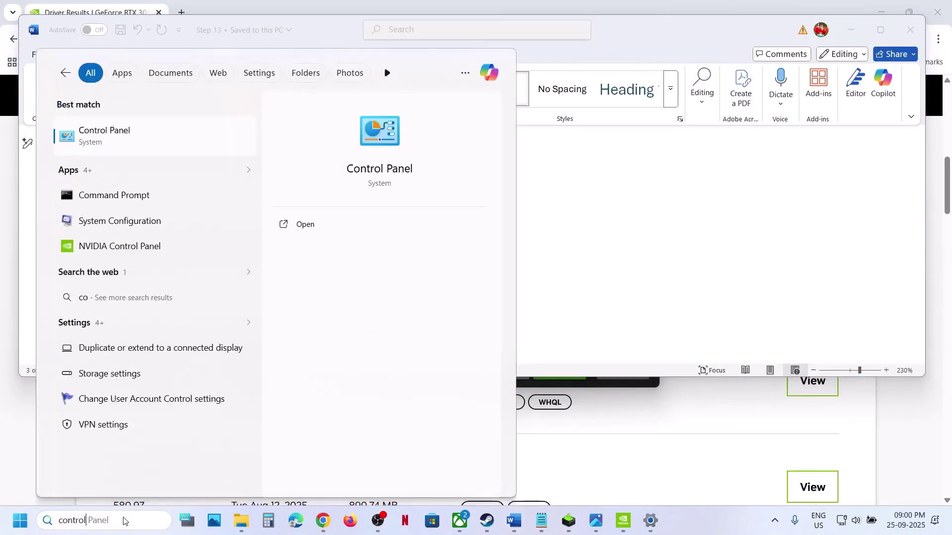
pyautogui.press('Return')
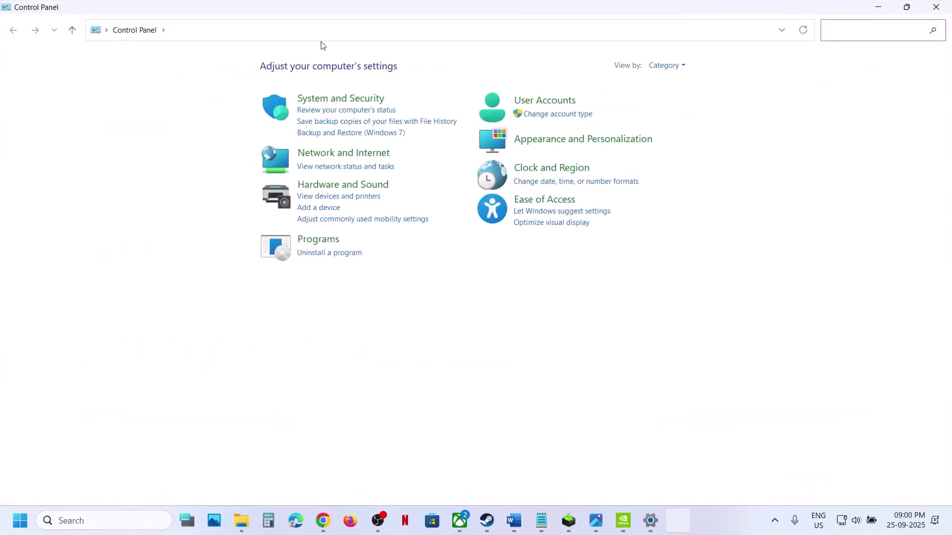
pyautogui.click(333, 188)
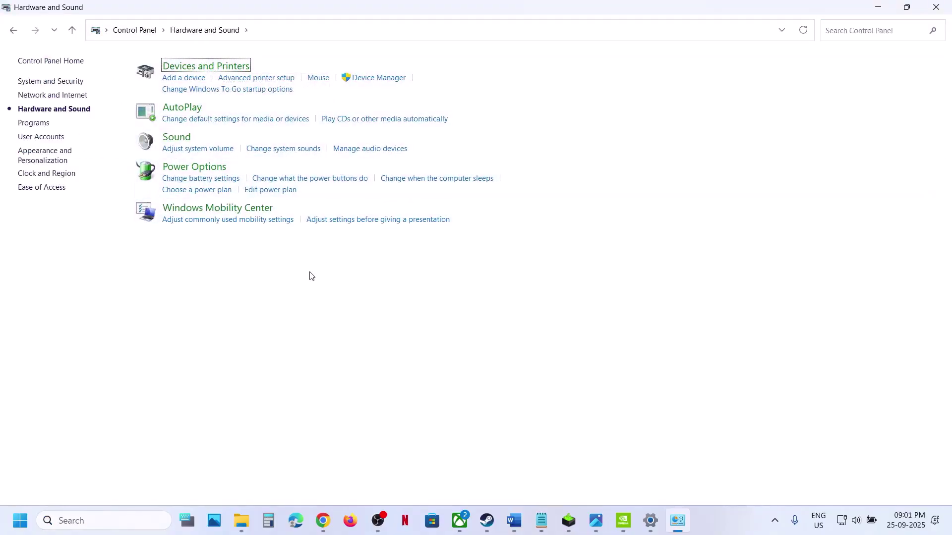
pyautogui.click(204, 167)
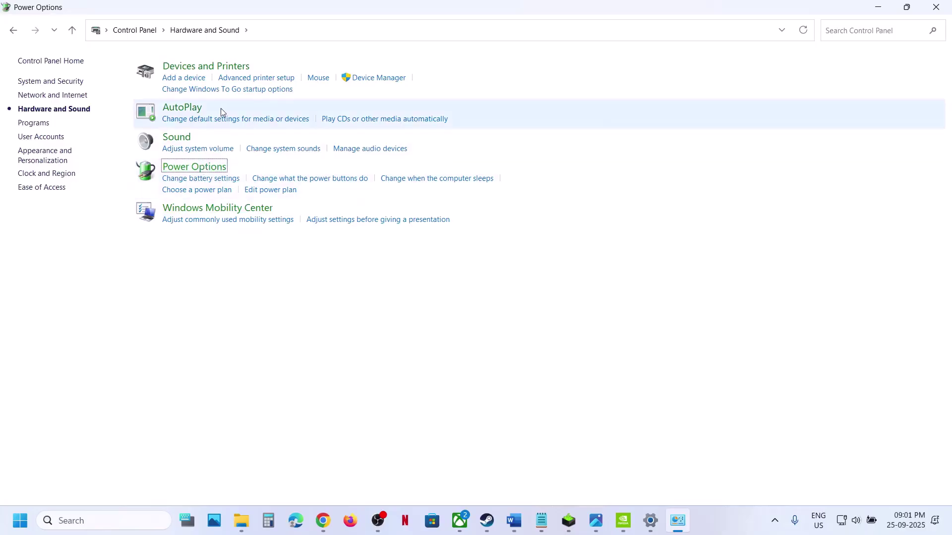
pyautogui.click(594, 522)
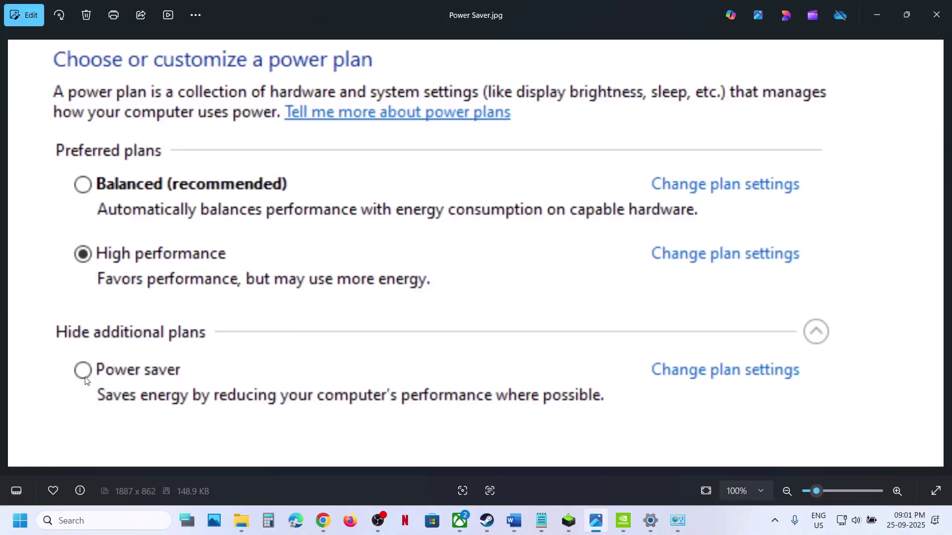
pyautogui.click(936, 15)
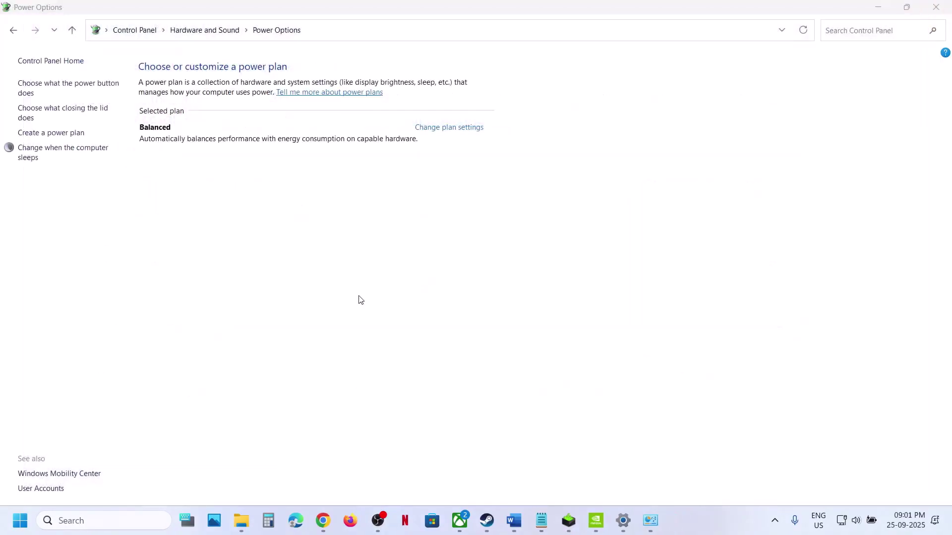
# Step: Copy the Step 13 text from the Word document and open Microsoft's latest supported Visual C++ Redistributable downloads page in a new browser tab
pyautogui.click(519, 530)
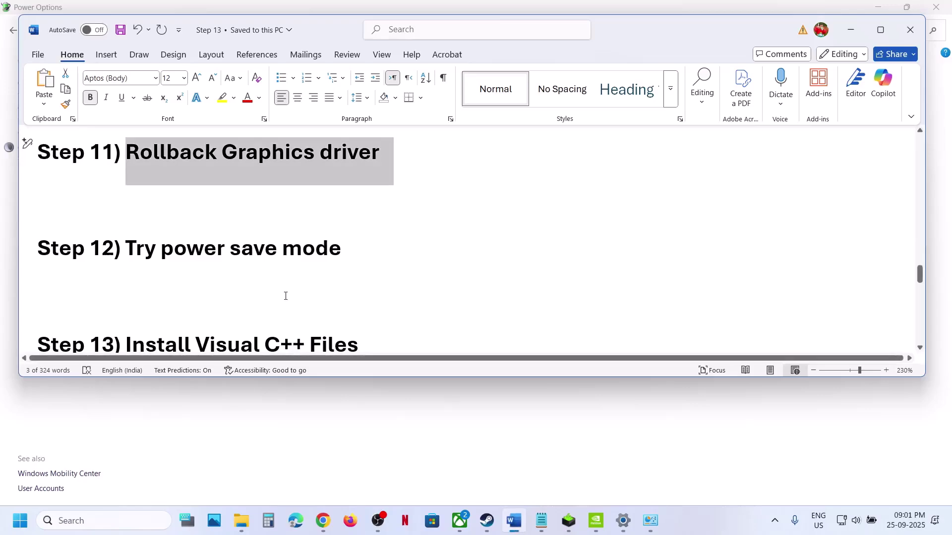
pyautogui.scroll(-3, 285, 295)
pyautogui.moveTo(368, 227); pyautogui.dragTo(126, 227)
pyautogui.hotkey('ctrl', 'c')
pyautogui.click(329, 516)
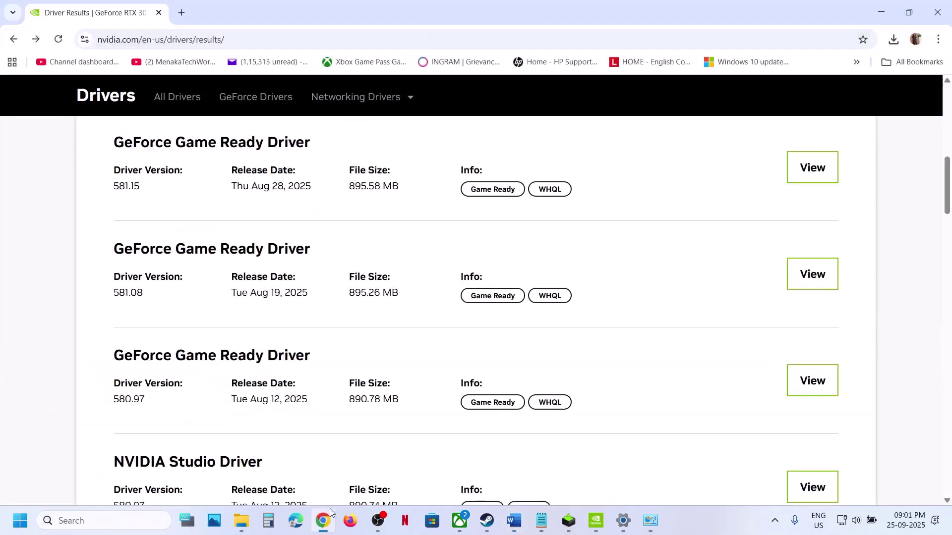
pyautogui.click(182, 12)
pyautogui.hotkey('ctrl', 'v')
pyautogui.press('Return')
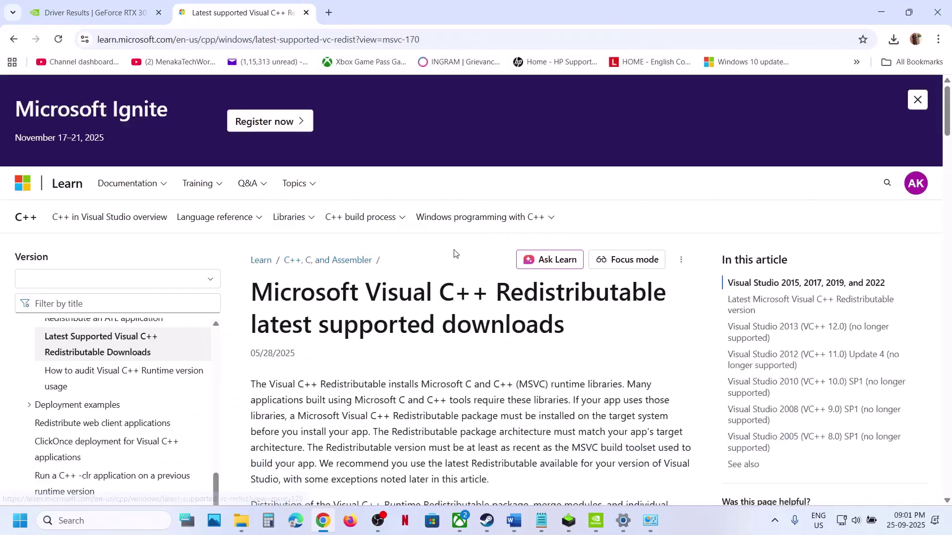
# Step: Find the latest Visual C++ Redistributable links and run a repair of the x86 package, allowing it to make changes
pyautogui.scroll(-10, 362, 329)
pyautogui.scroll(-5, 367, 329)
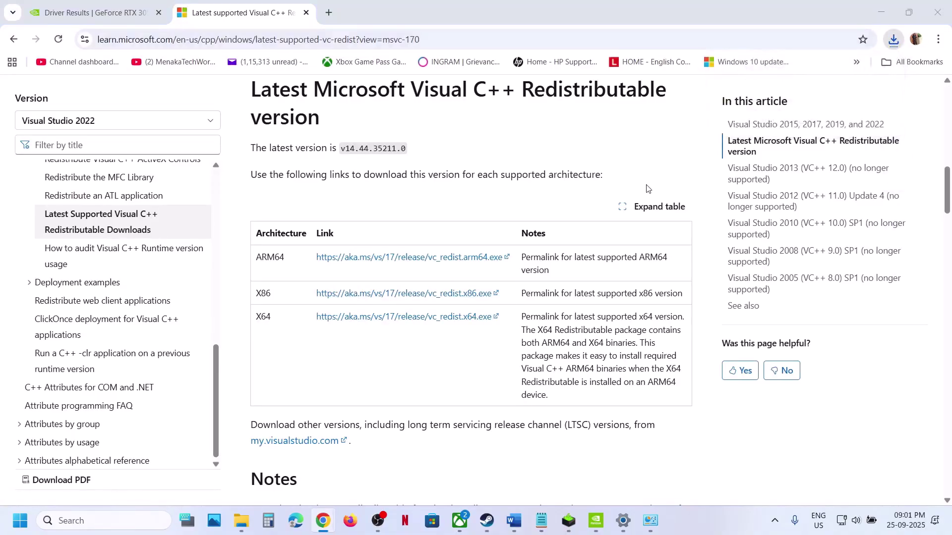
pyautogui.click(491, 327)
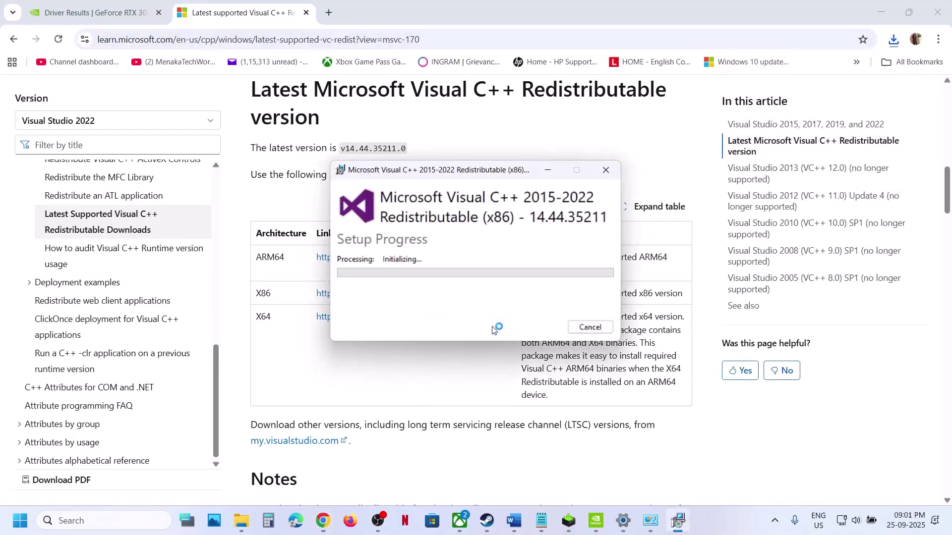
pyautogui.click(440, 349)
# Step: Run the downloaded VC_redist.x64.exe and repair the x64 Visual C++ 2015-2022 Redistributable, allowing it to make changes
pyautogui.doubleClick(263, 316)
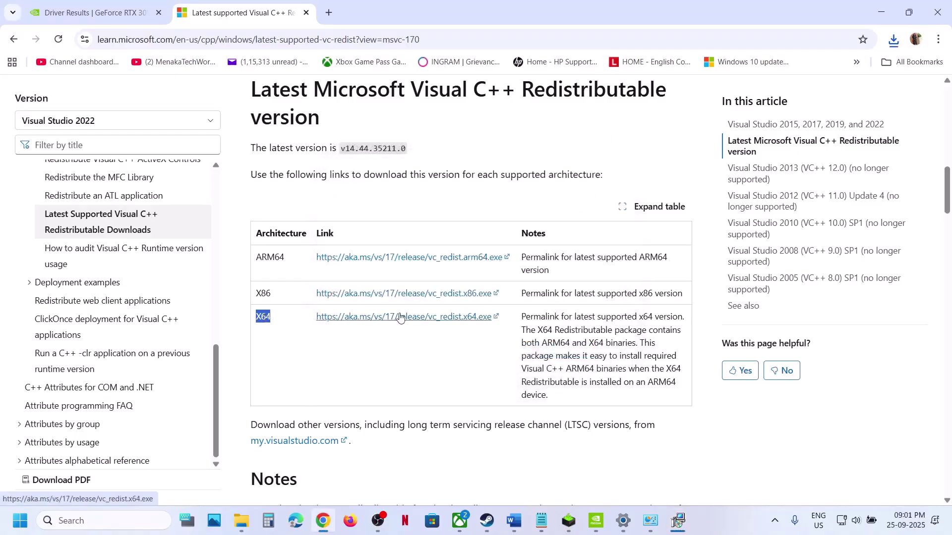
pyautogui.click(893, 40)
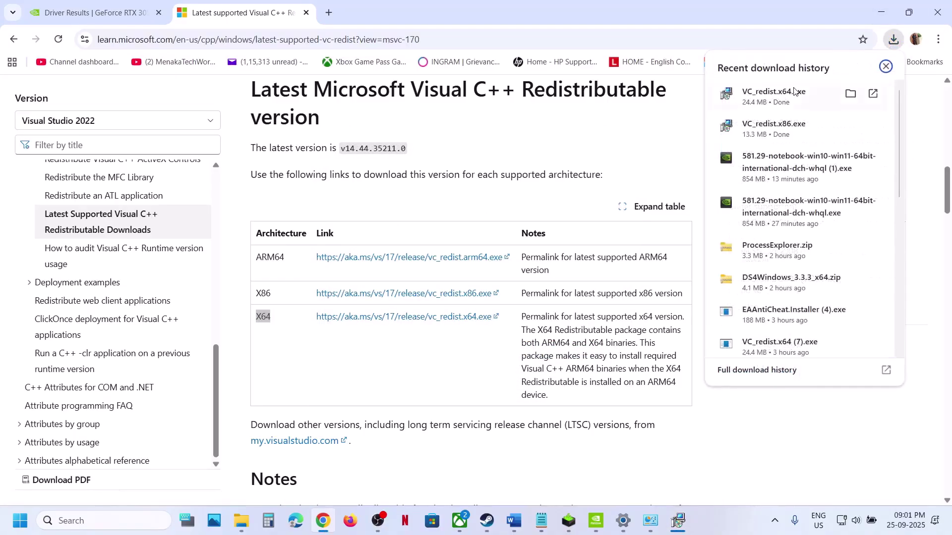
pyautogui.click(794, 91)
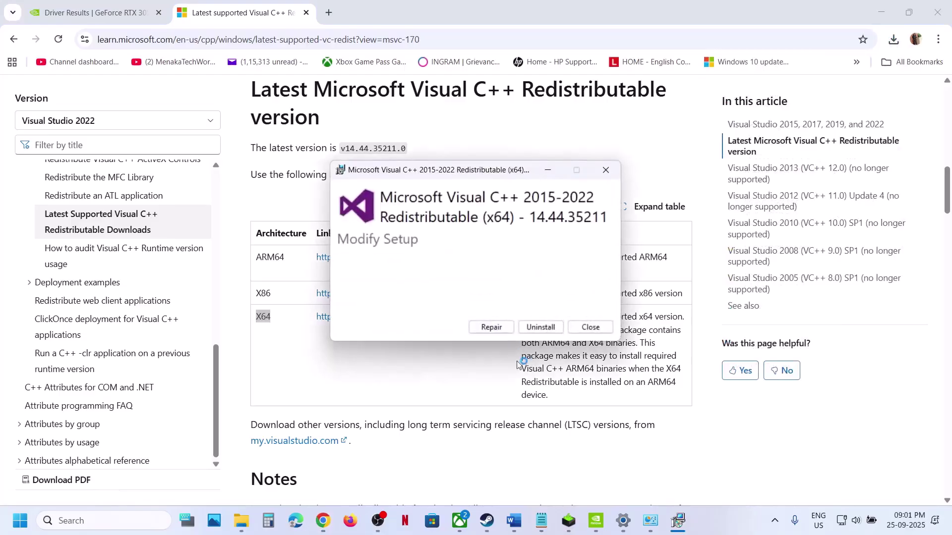
pyautogui.click(491, 327)
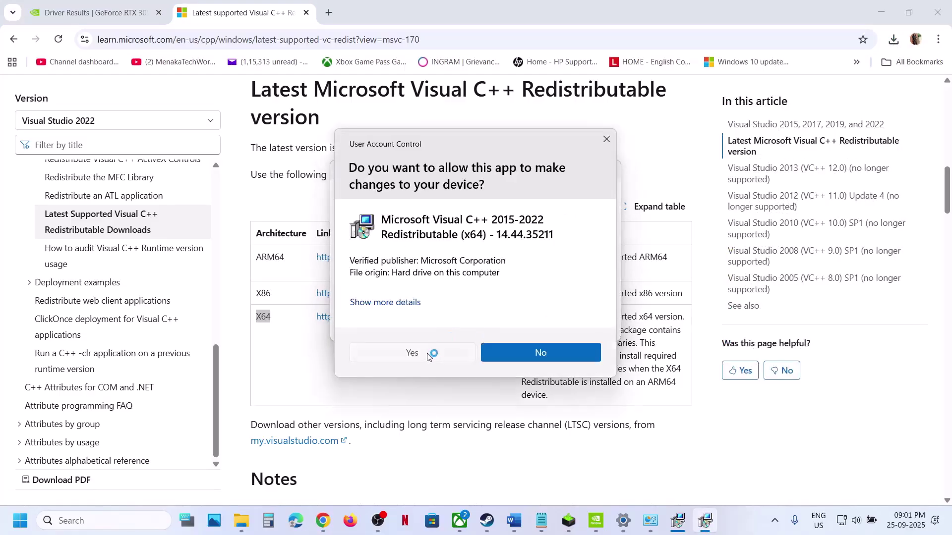
pyautogui.click(429, 356)
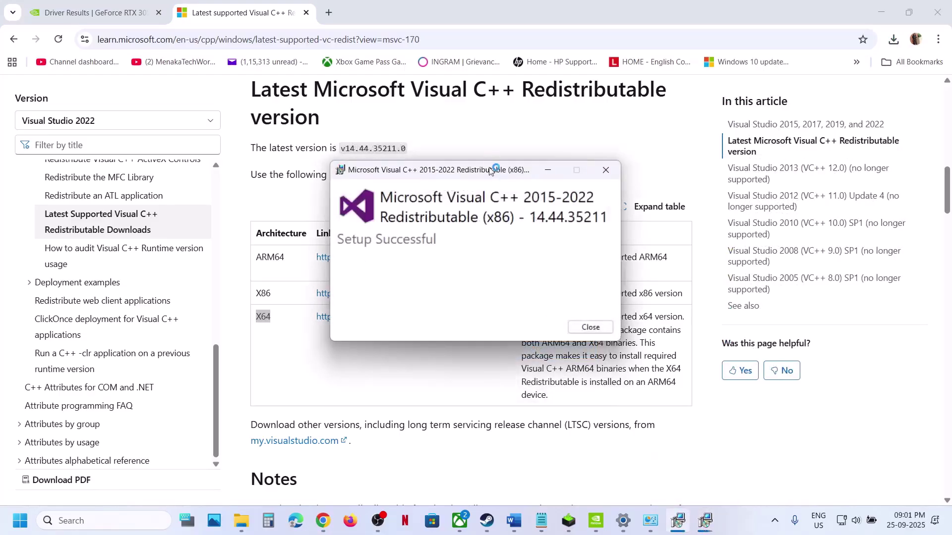
# Step: Close the x86 and x64 redistributable setup windows and bring up the Windows power options that include Restart
pyautogui.moveTo(490, 170); pyautogui.dragTo(246, 231)
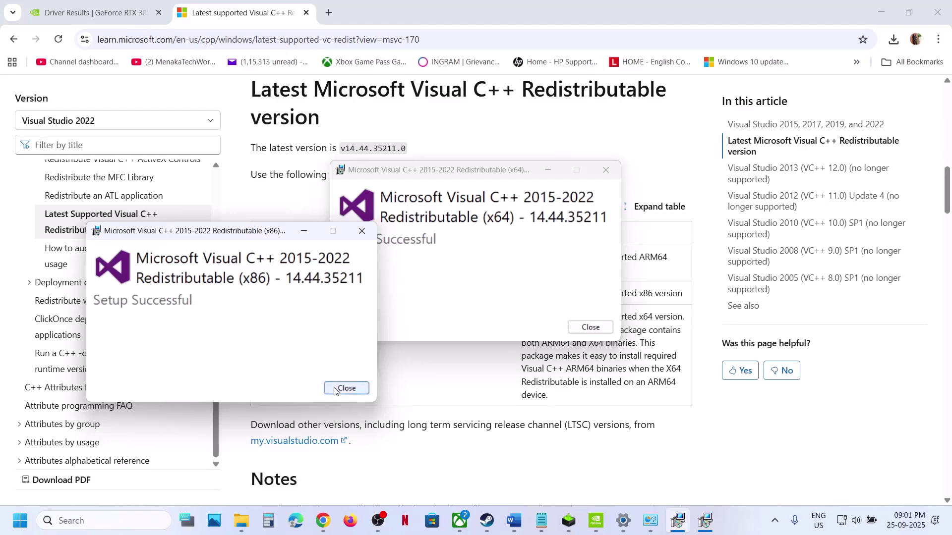
pyautogui.click(357, 389)
pyautogui.click(605, 327)
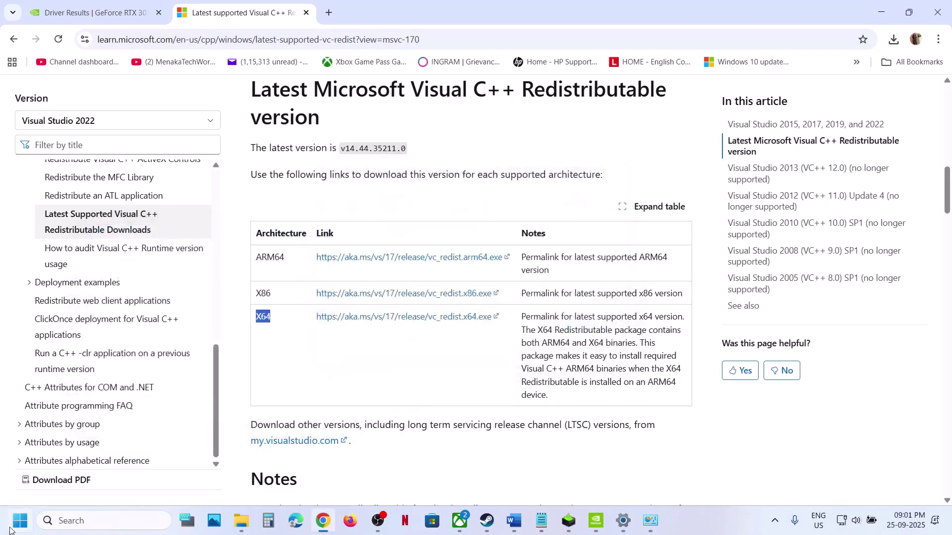
pyautogui.click(20, 521)
pyautogui.click(360, 476)
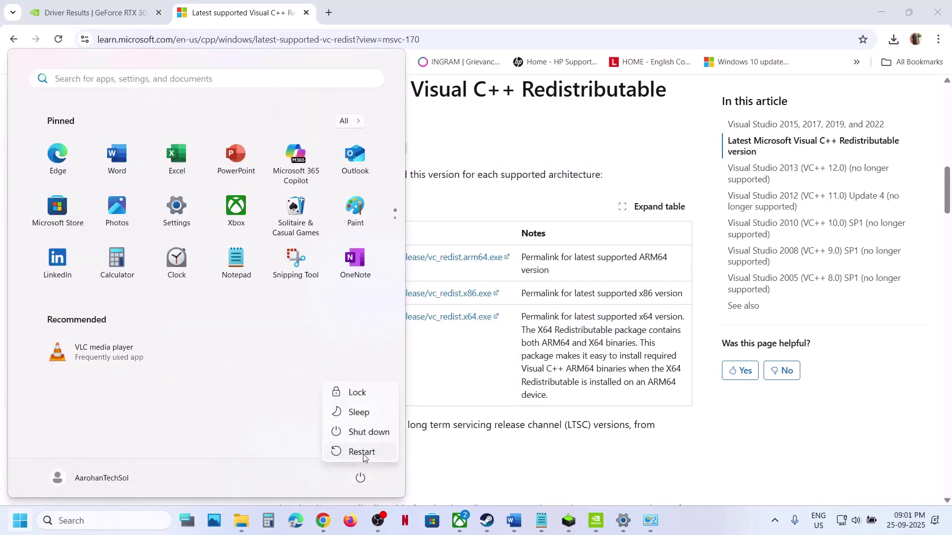
# Step: Read Step 14 in the Word document and check for updates on the Windows Update page in Settings
pyautogui.click(513, 520)
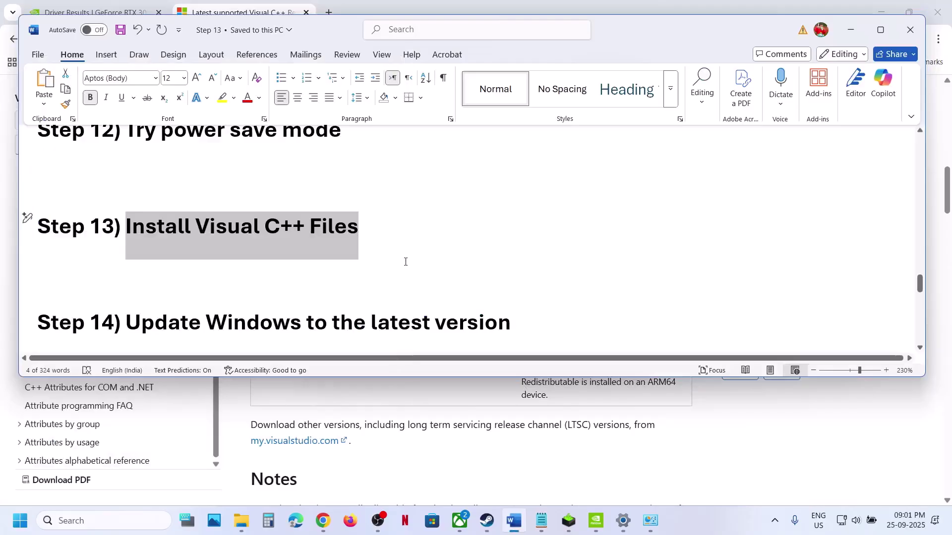
pyautogui.scroll(-1, 405, 262)
pyautogui.hotkey('alt', 'Tab')
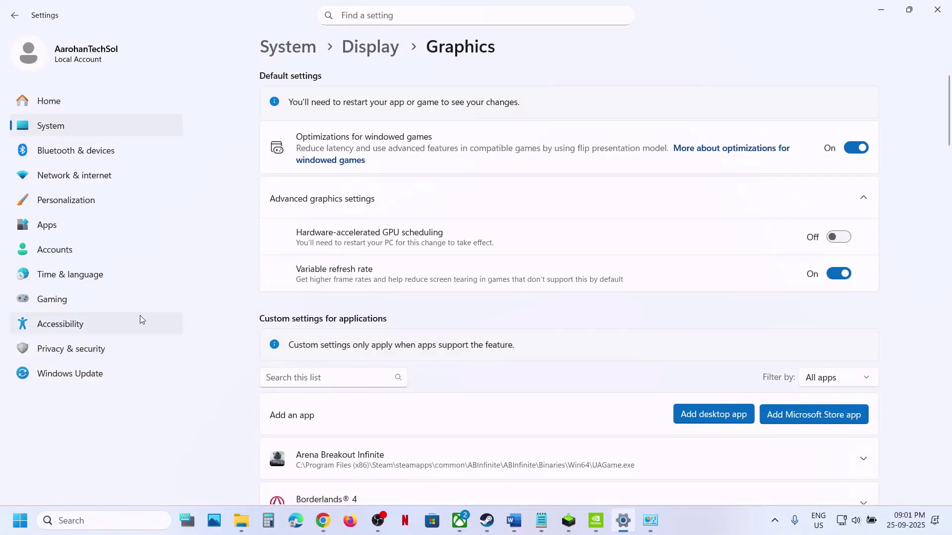
pyautogui.click(102, 372)
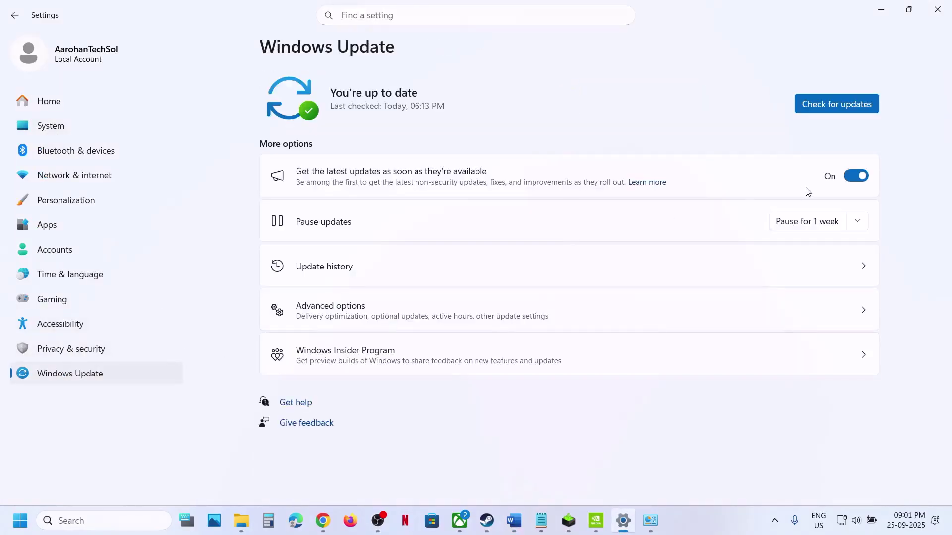
pyautogui.click(825, 101)
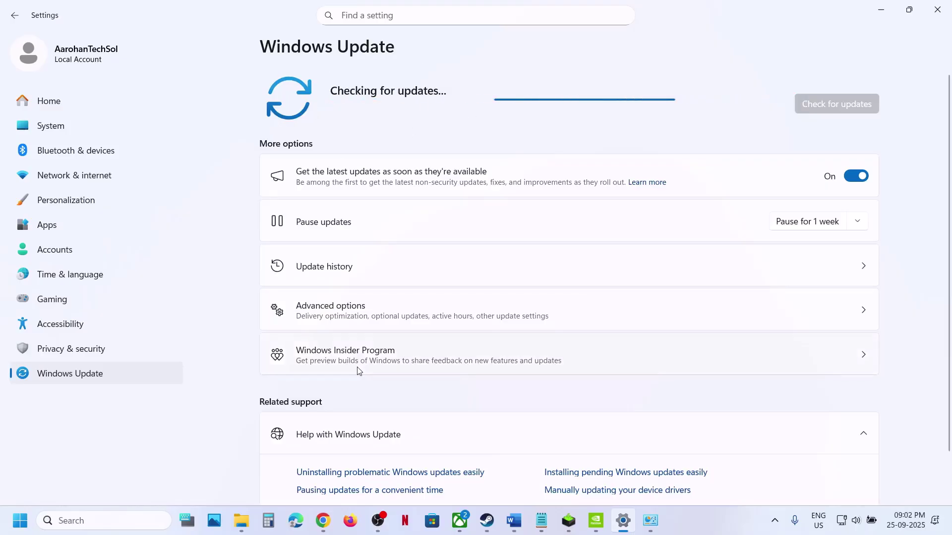
# Step: Read Step 15 on updating the system BIOS in the Word document and check the laptop's battery charge in quick settings
pyautogui.click(515, 523)
pyautogui.scroll(-3, 208, 310)
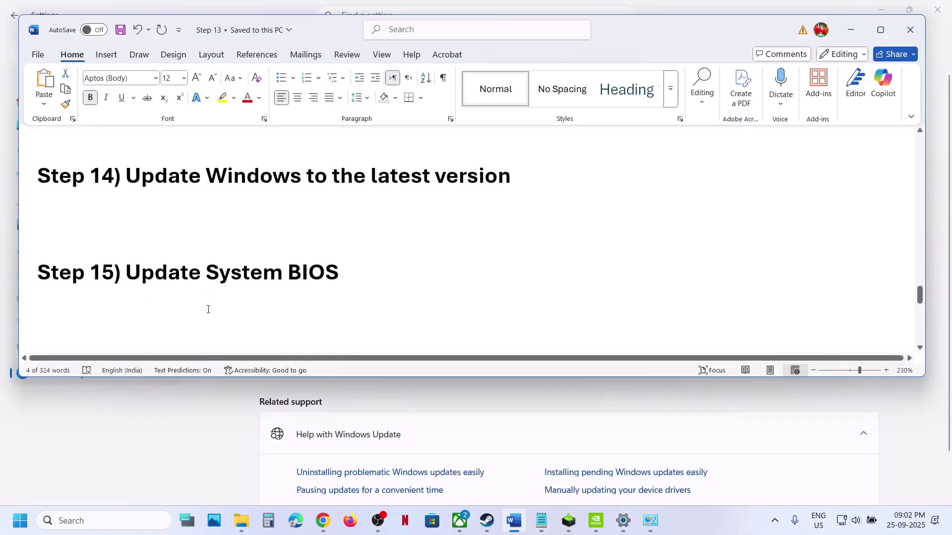
pyautogui.moveTo(144, 271); pyautogui.dragTo(361, 262)
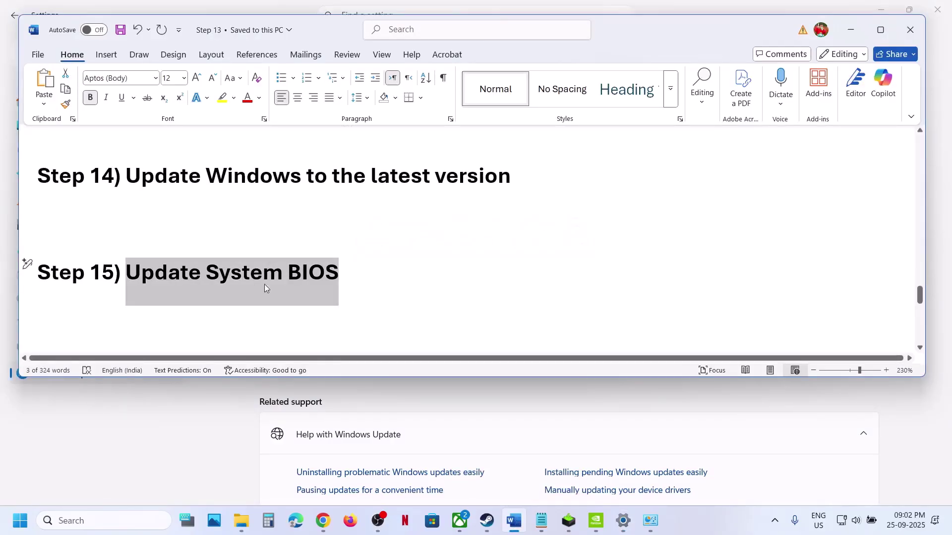
pyautogui.click(869, 522)
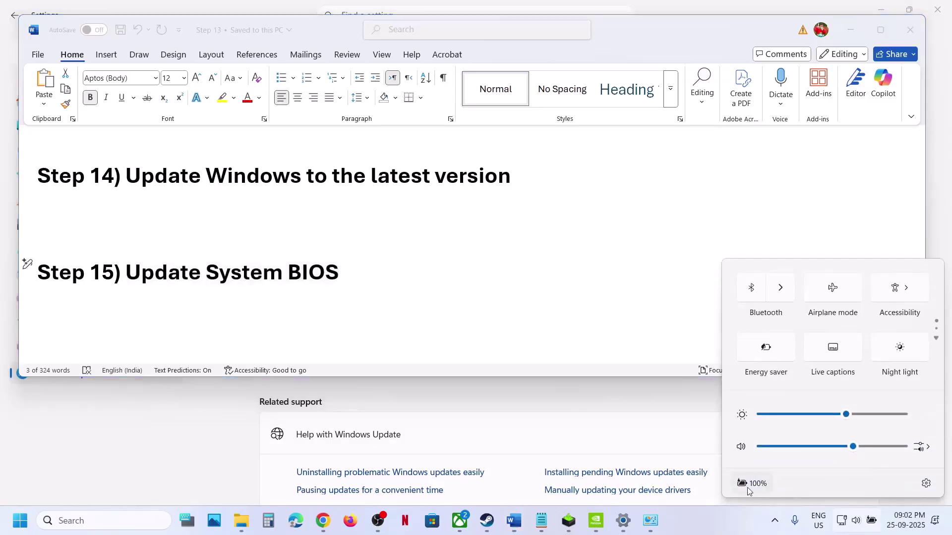
pyautogui.click(711, 529)
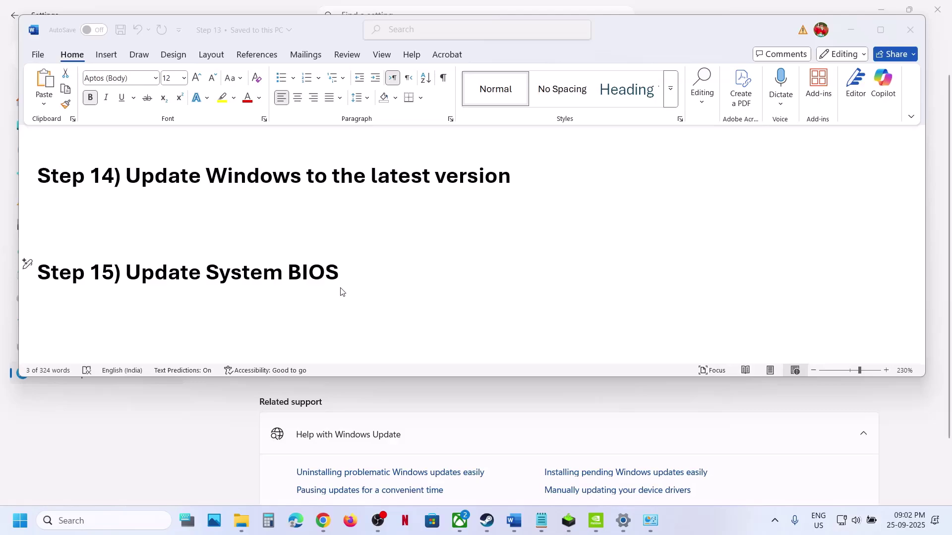
# Step: Read the start of Step 16 on unplugging external devices, USB adapters and controllers and disabling or enabling the Steam overlay
pyautogui.scroll(-5, 339, 292)
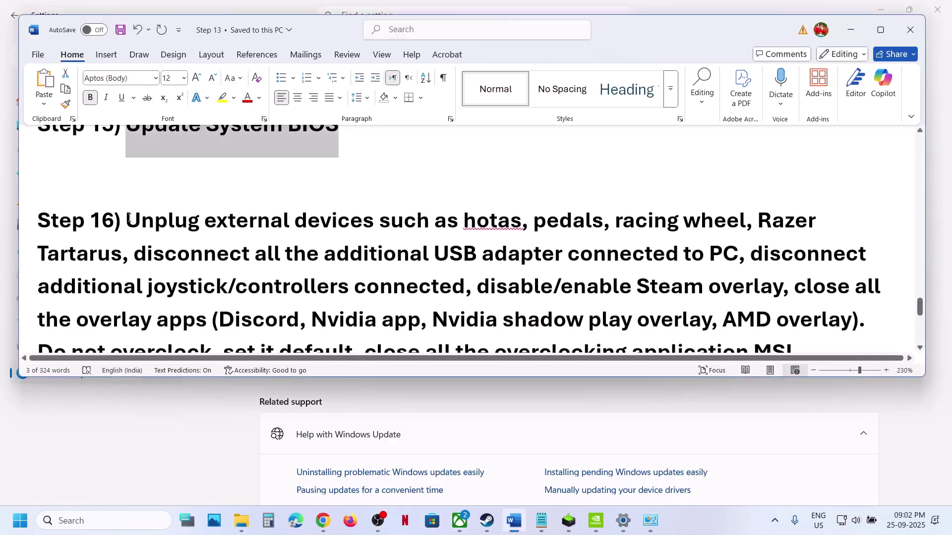
pyautogui.moveTo(128, 218); pyautogui.dragTo(686, 231)
pyautogui.scroll(-1, 684, 257)
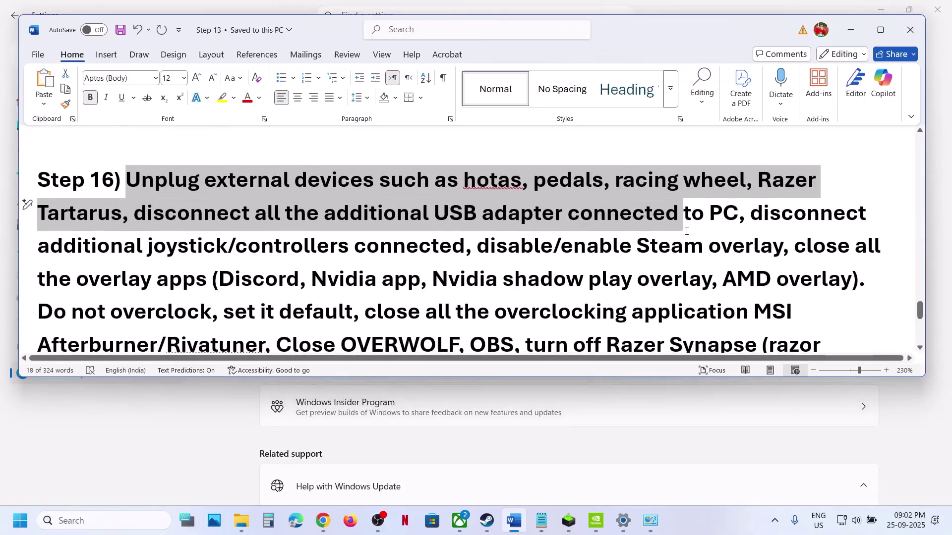
pyautogui.moveTo(752, 214); pyautogui.dragTo(706, 246)
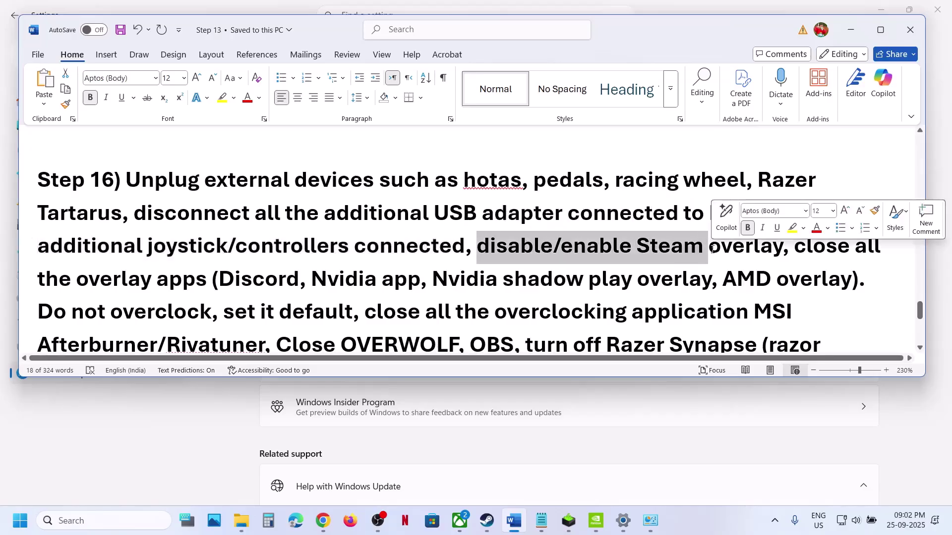
# Step: Switch to Steam, view the Steam Overlay option in the In Game settings, and close the settings
pyautogui.click(487, 520)
pyautogui.moveTo(39, 28)
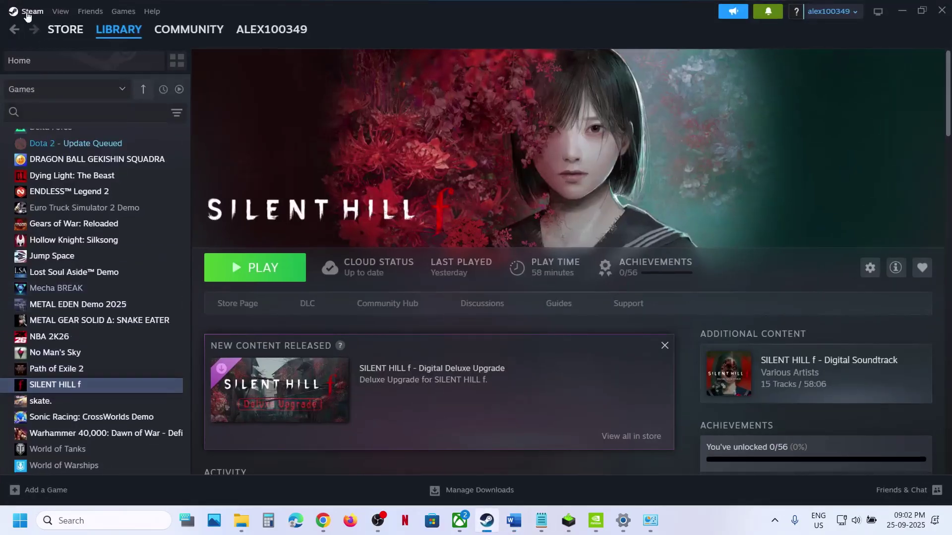
pyautogui.click(26, 11)
pyautogui.click(44, 128)
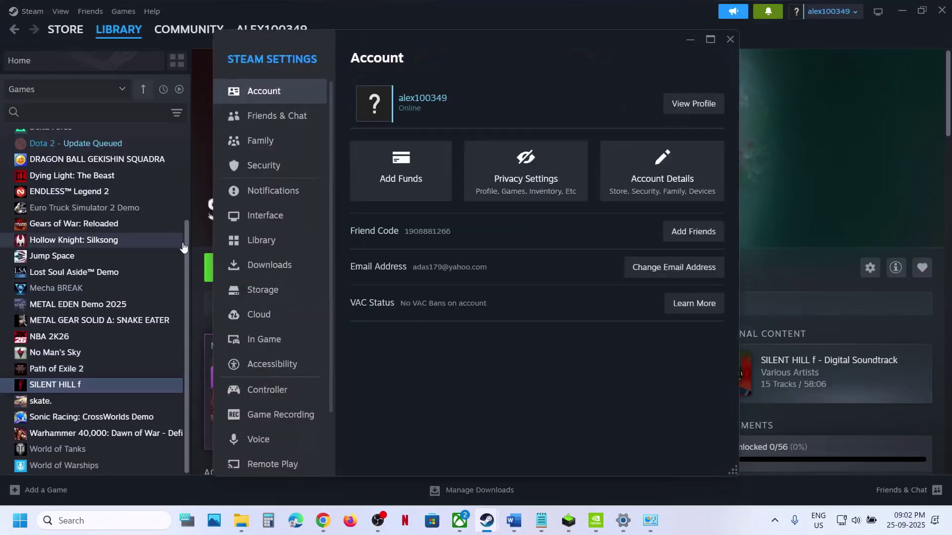
pyautogui.click(268, 339)
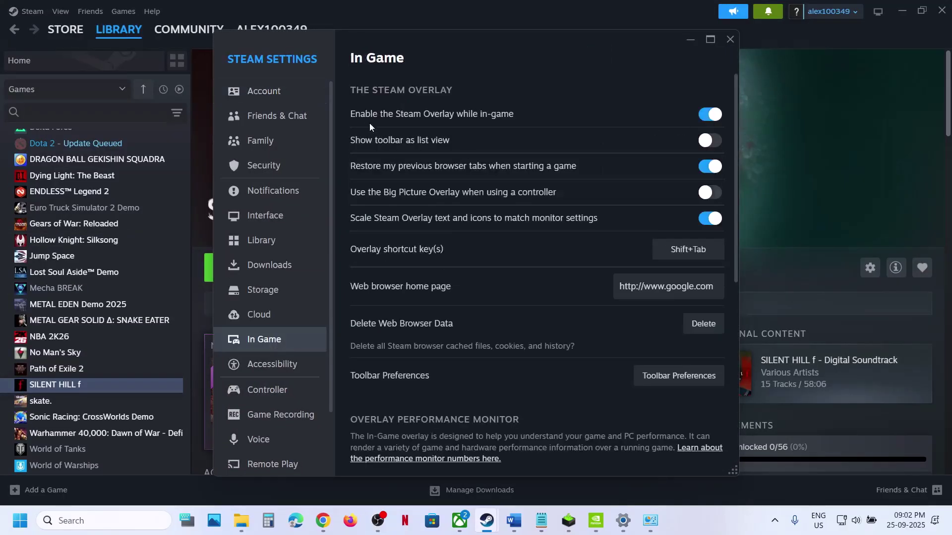
pyautogui.click(730, 39)
# Step: Toggle the in-game Steam Overlay setting in SILENT HILL f's properties and close the properties window
pyautogui.rightClick(69, 384)
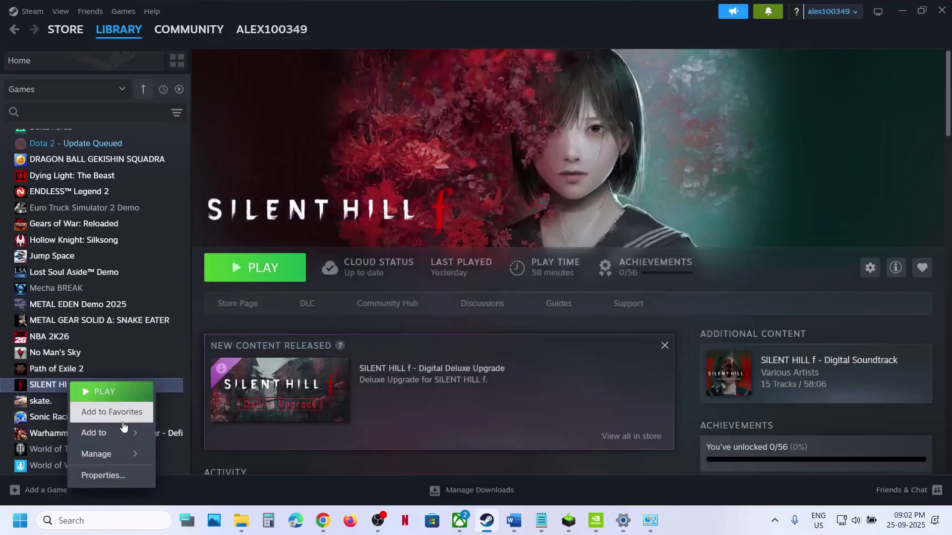
pyautogui.click(101, 473)
pyautogui.click(711, 131)
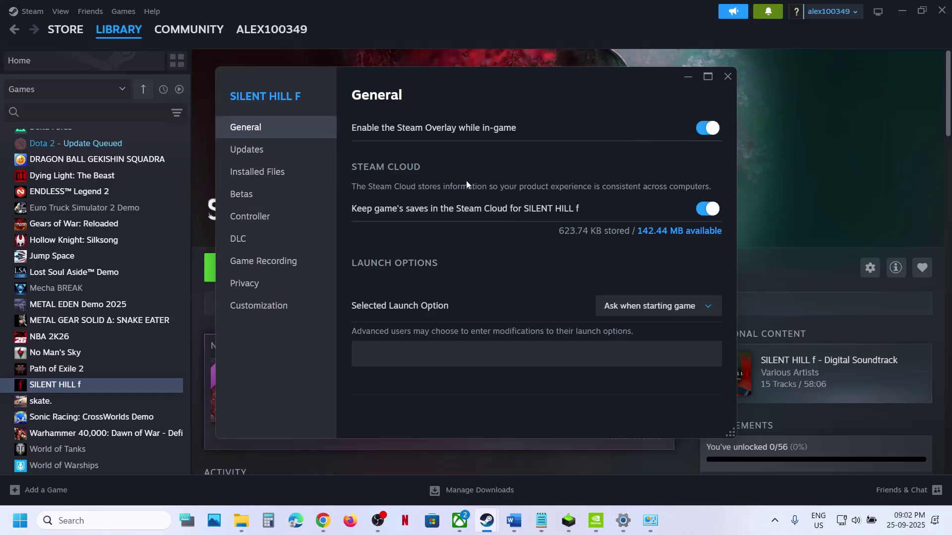
pyautogui.click(705, 128)
pyautogui.click(727, 76)
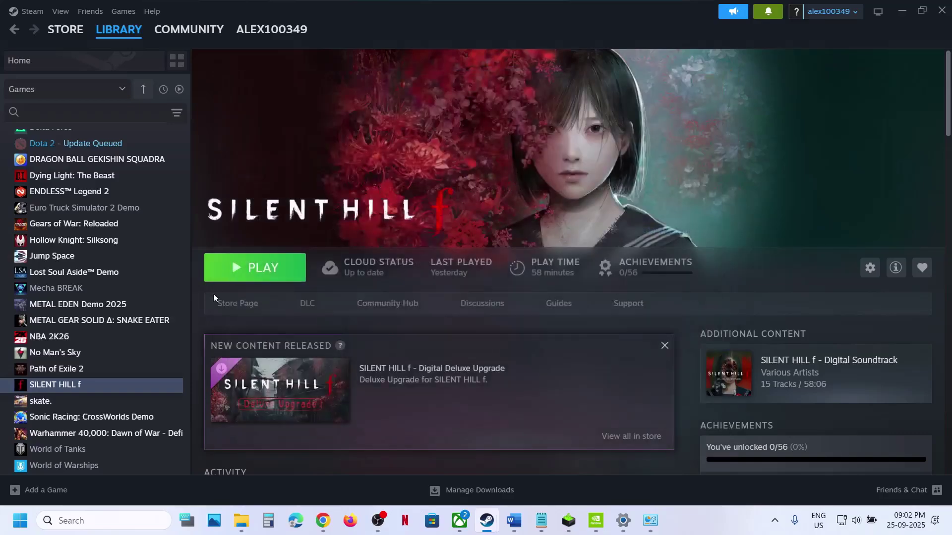
# Step: Return to Word and read the Step 16 advice on closing overlay apps such as Discord, Nvidia app and AMD overlay
pyautogui.click(509, 507)
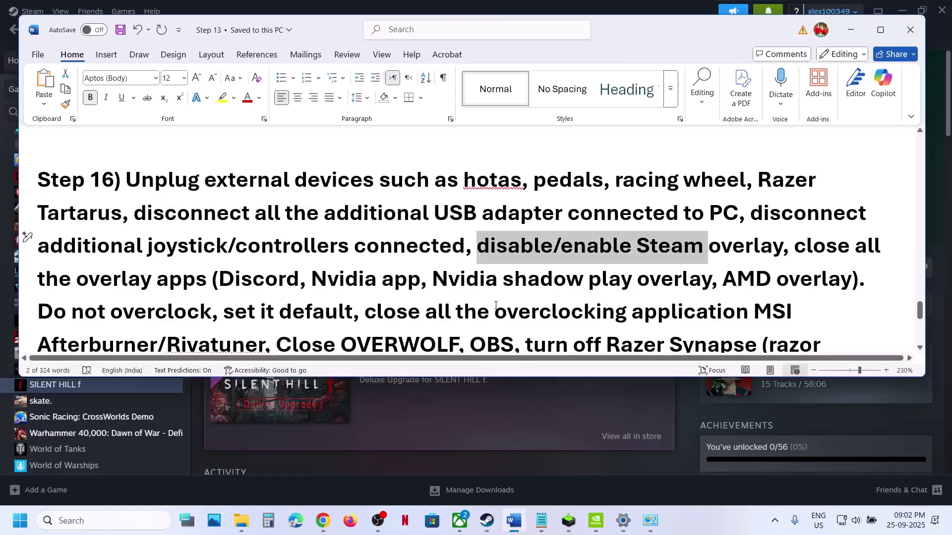
pyautogui.moveTo(795, 246); pyautogui.dragTo(497, 279)
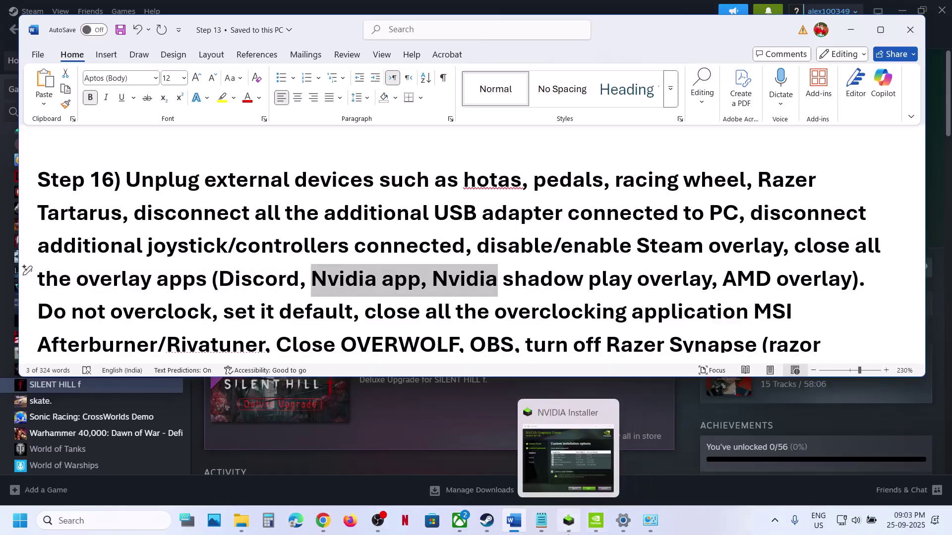
pyautogui.click(568, 520)
pyautogui.click(568, 521)
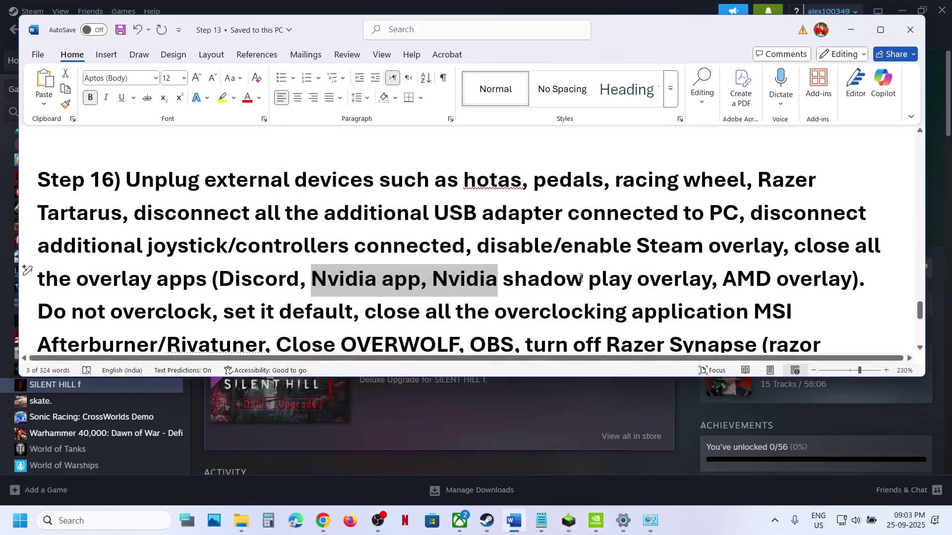
pyautogui.scroll(-1, 299, 339)
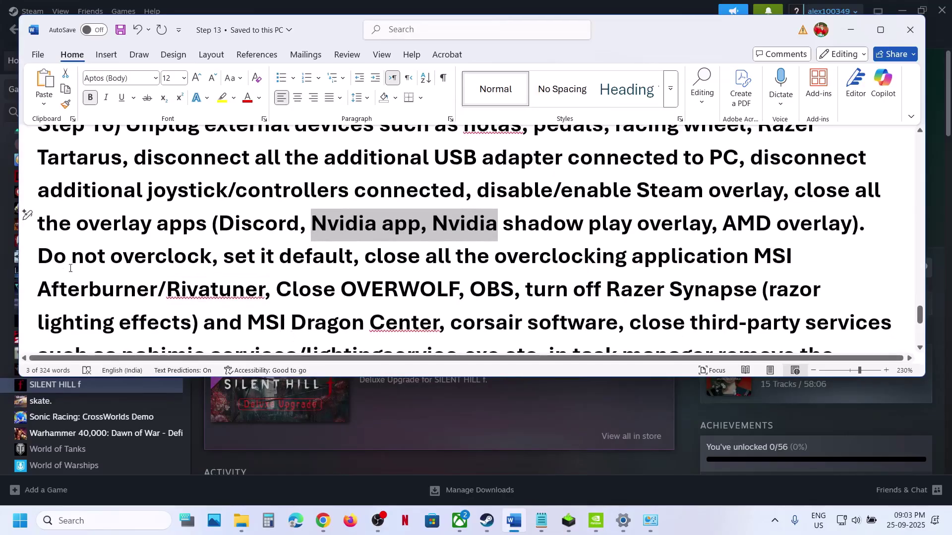
# Step: Read the rest of Step 16 on overclocking tools, OBS, Razer Synapse, third-party services and removing the undervolt
pyautogui.moveTo(63, 263); pyautogui.dragTo(590, 256)
pyautogui.scroll(-1, 570, 283)
pyautogui.click(589, 257)
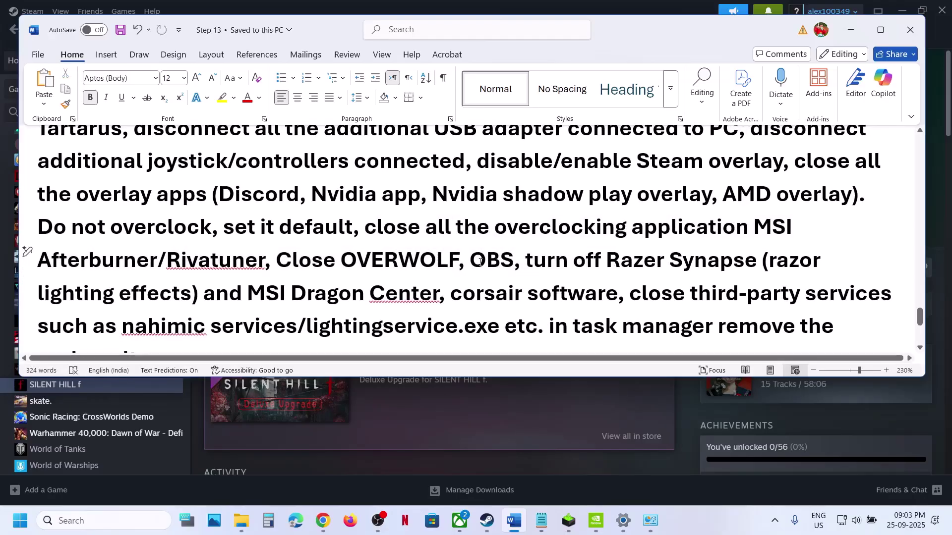
pyautogui.moveTo(470, 260); pyautogui.dragTo(518, 325)
pyautogui.scroll(-2, 525, 320)
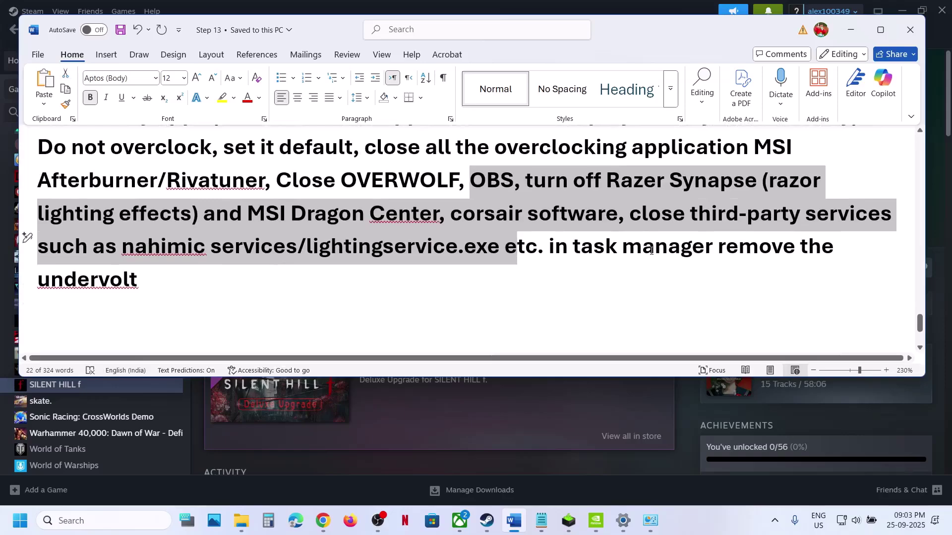
pyautogui.moveTo(654, 248); pyautogui.dragTo(334, 292)
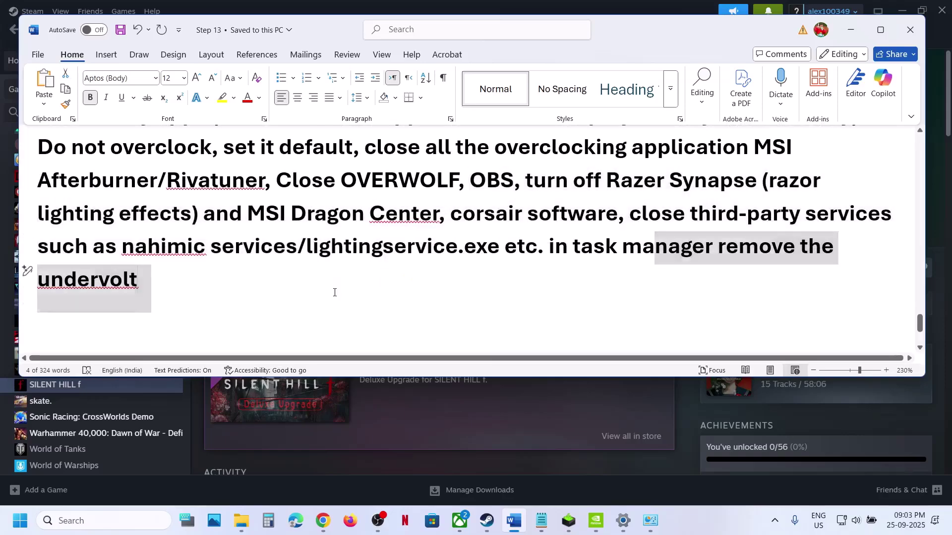
pyautogui.click(334, 293)
# Step: Go to Step 17 in the document, locate the Uninstall option for SILENT HILL f in Steam, and dismiss it without uninstalling
pyautogui.scroll(-3, 334, 292)
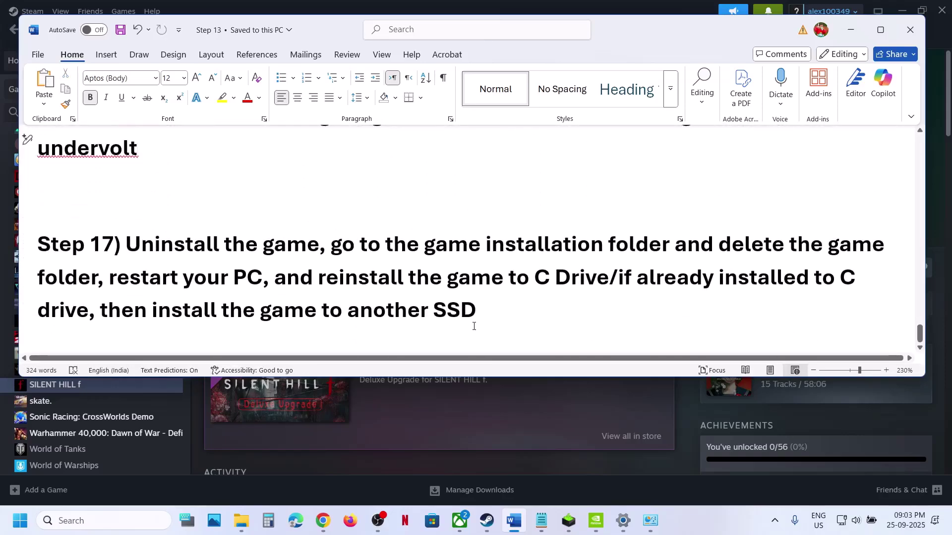
pyautogui.click(453, 452)
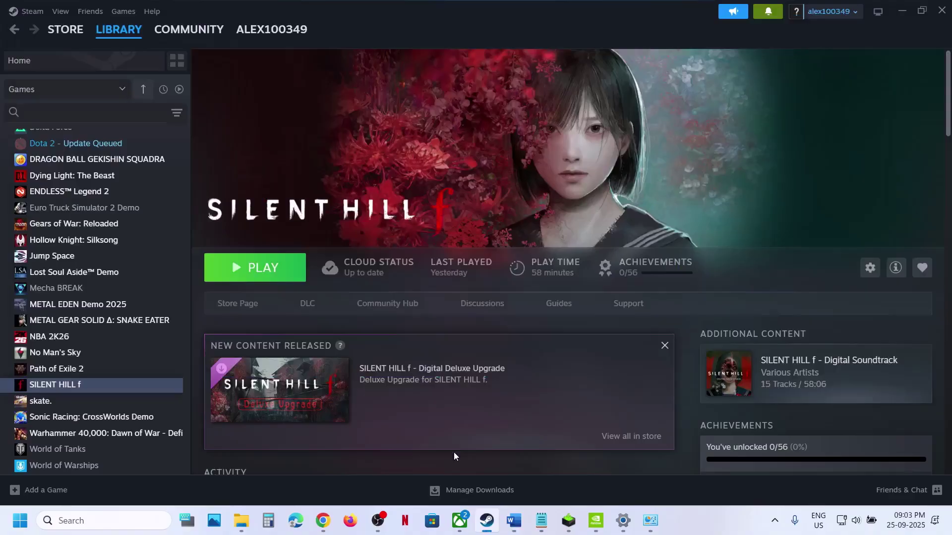
pyautogui.rightClick(115, 393)
pyautogui.moveTo(149, 459)
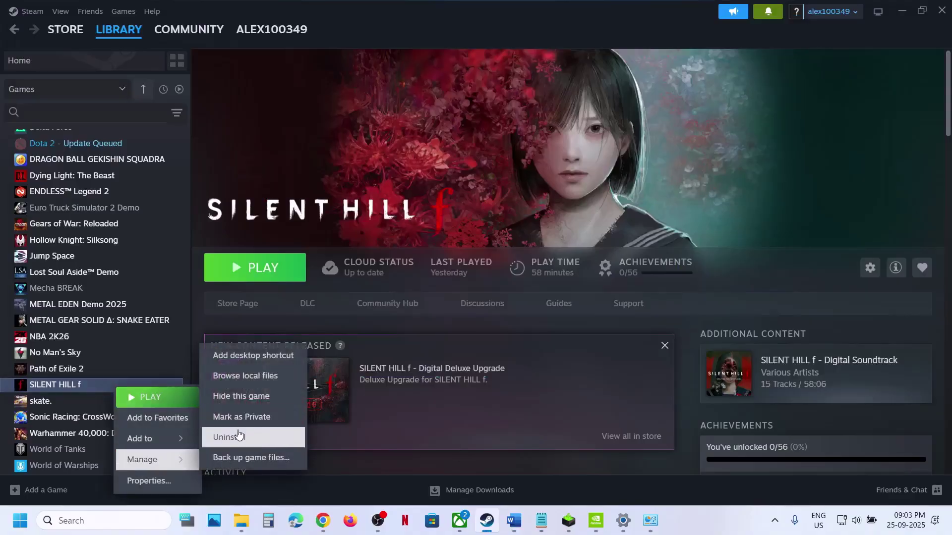
pyautogui.click(610, 229)
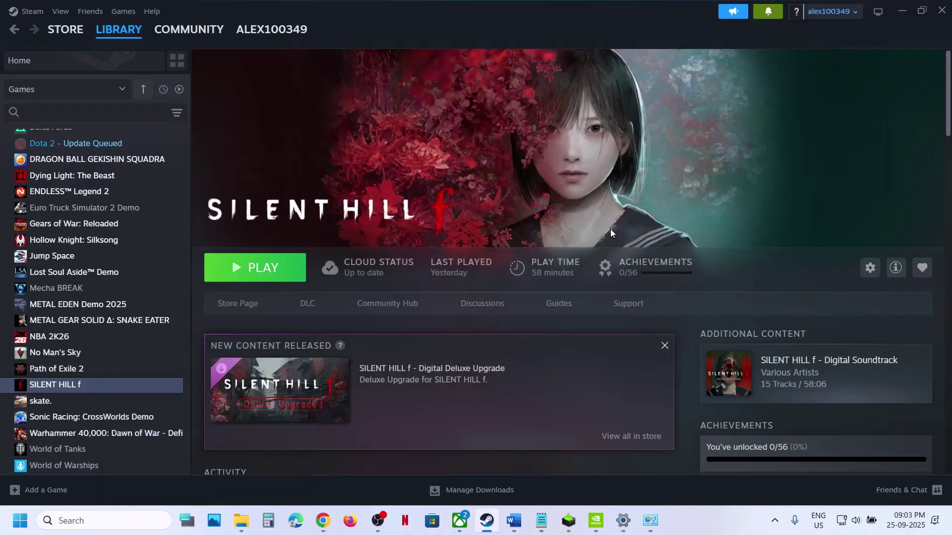
# Step: Read the Step 17 text in Word on reinstalling the game to the C drive or another SSD, and return to Steam
pyautogui.click(514, 521)
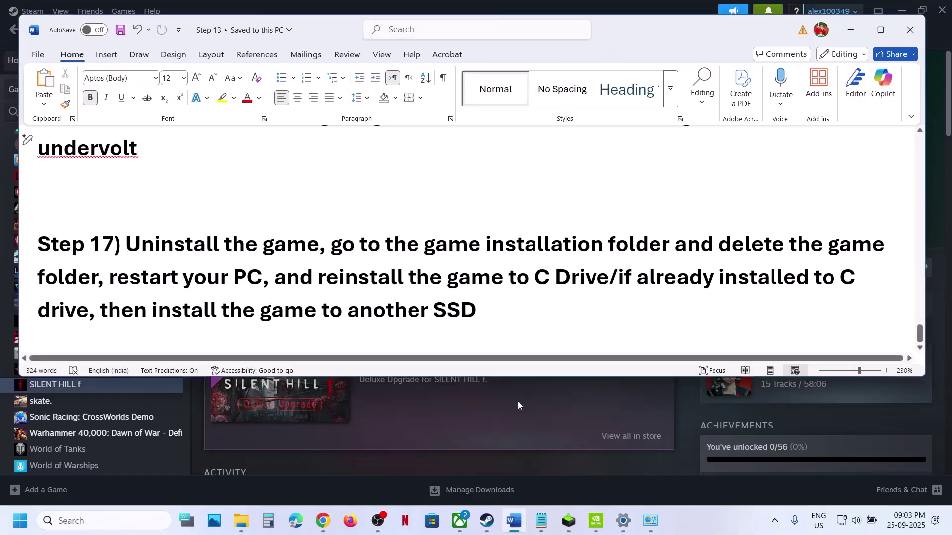
pyautogui.moveTo(475, 281); pyautogui.dragTo(585, 283)
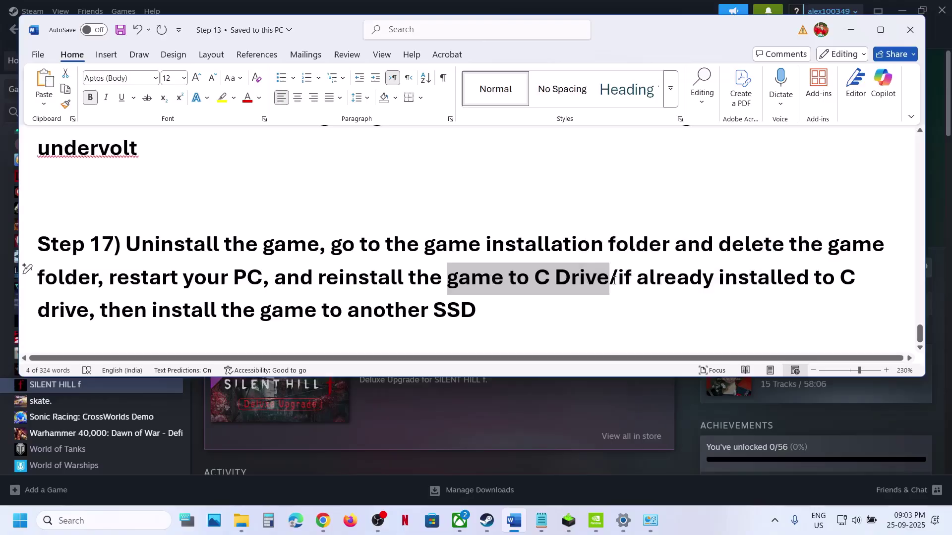
pyautogui.press('Right')
pyautogui.hotkey('ctrl', 'shift', 'Right')
pyautogui.hotkey('ctrl', 'shift', 'Right')
pyautogui.hotkey('ctrl', 'shift', 'Right')
pyautogui.hotkey('ctrl', 'shift', 'Right')
pyautogui.keyDown('shift'); pyautogui.click(493, 313); pyautogui.keyUp('shift')
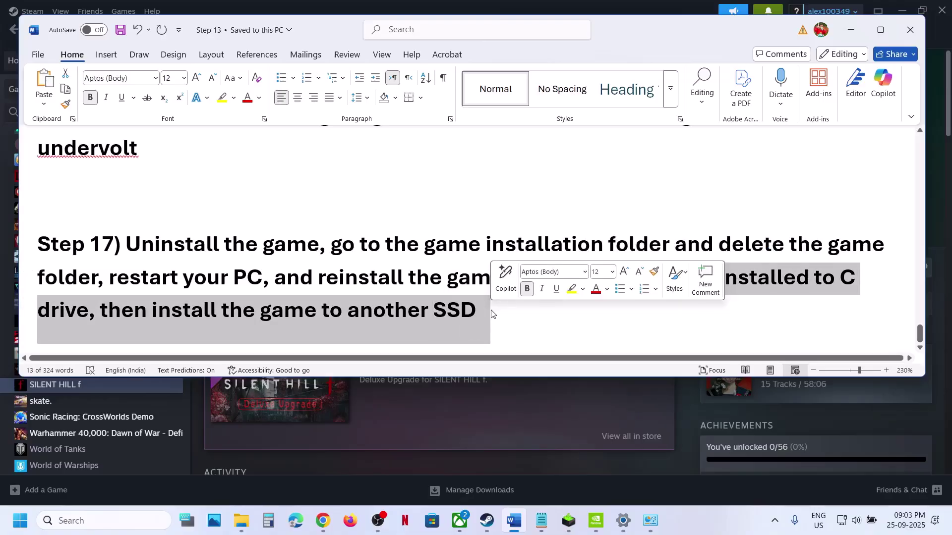
pyautogui.click(682, 427)
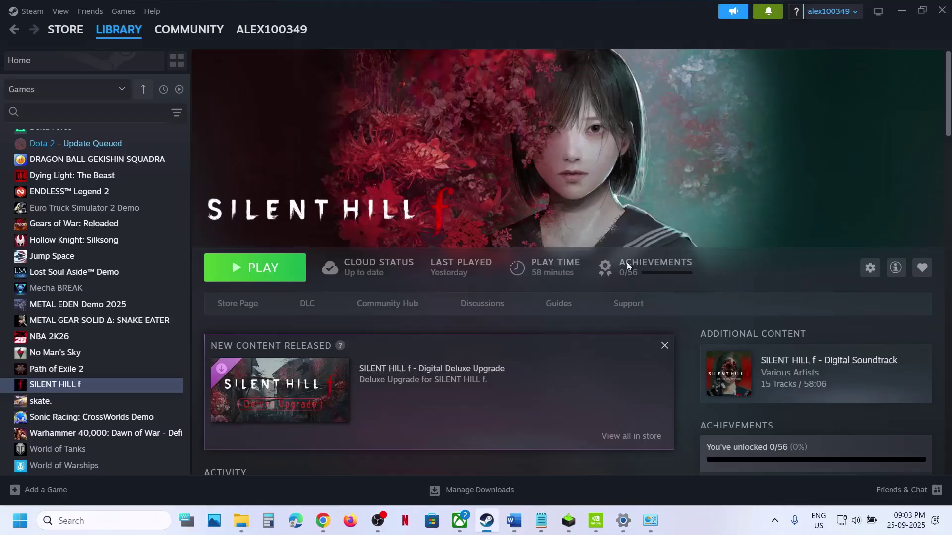